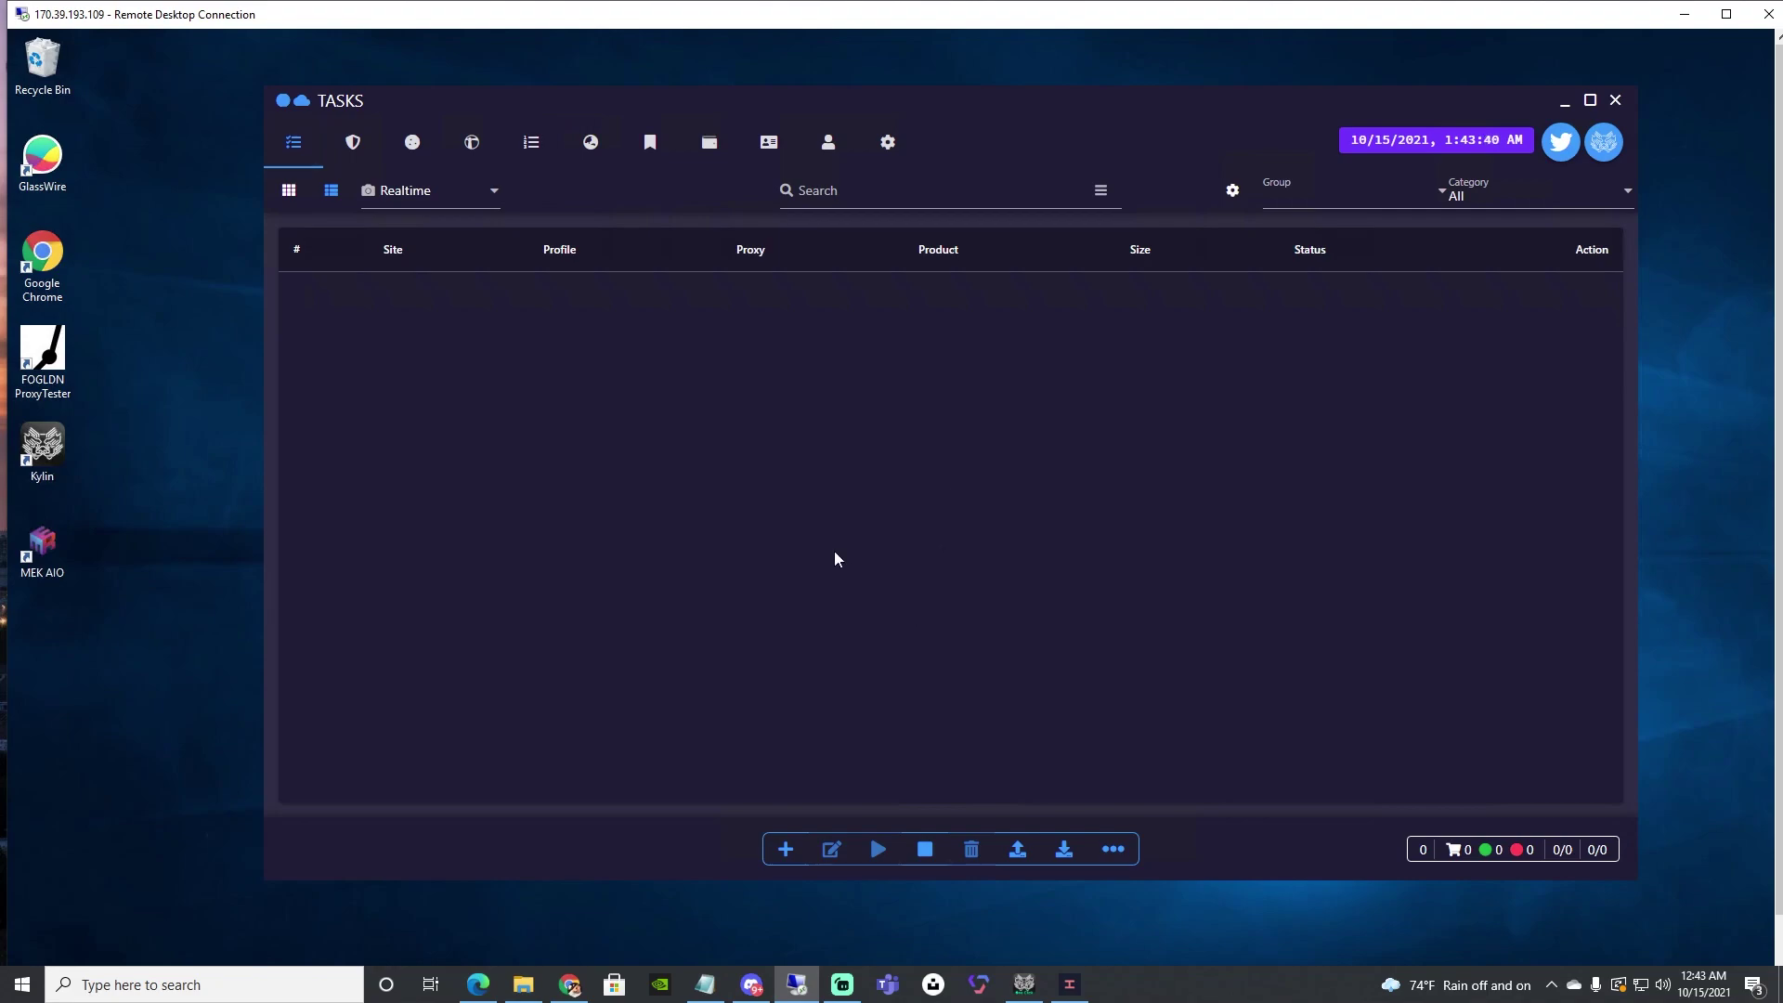
Step: Move the empty TASKS window slightly left and up on the desktop
left_click_drag(964, 106, 910, 98)
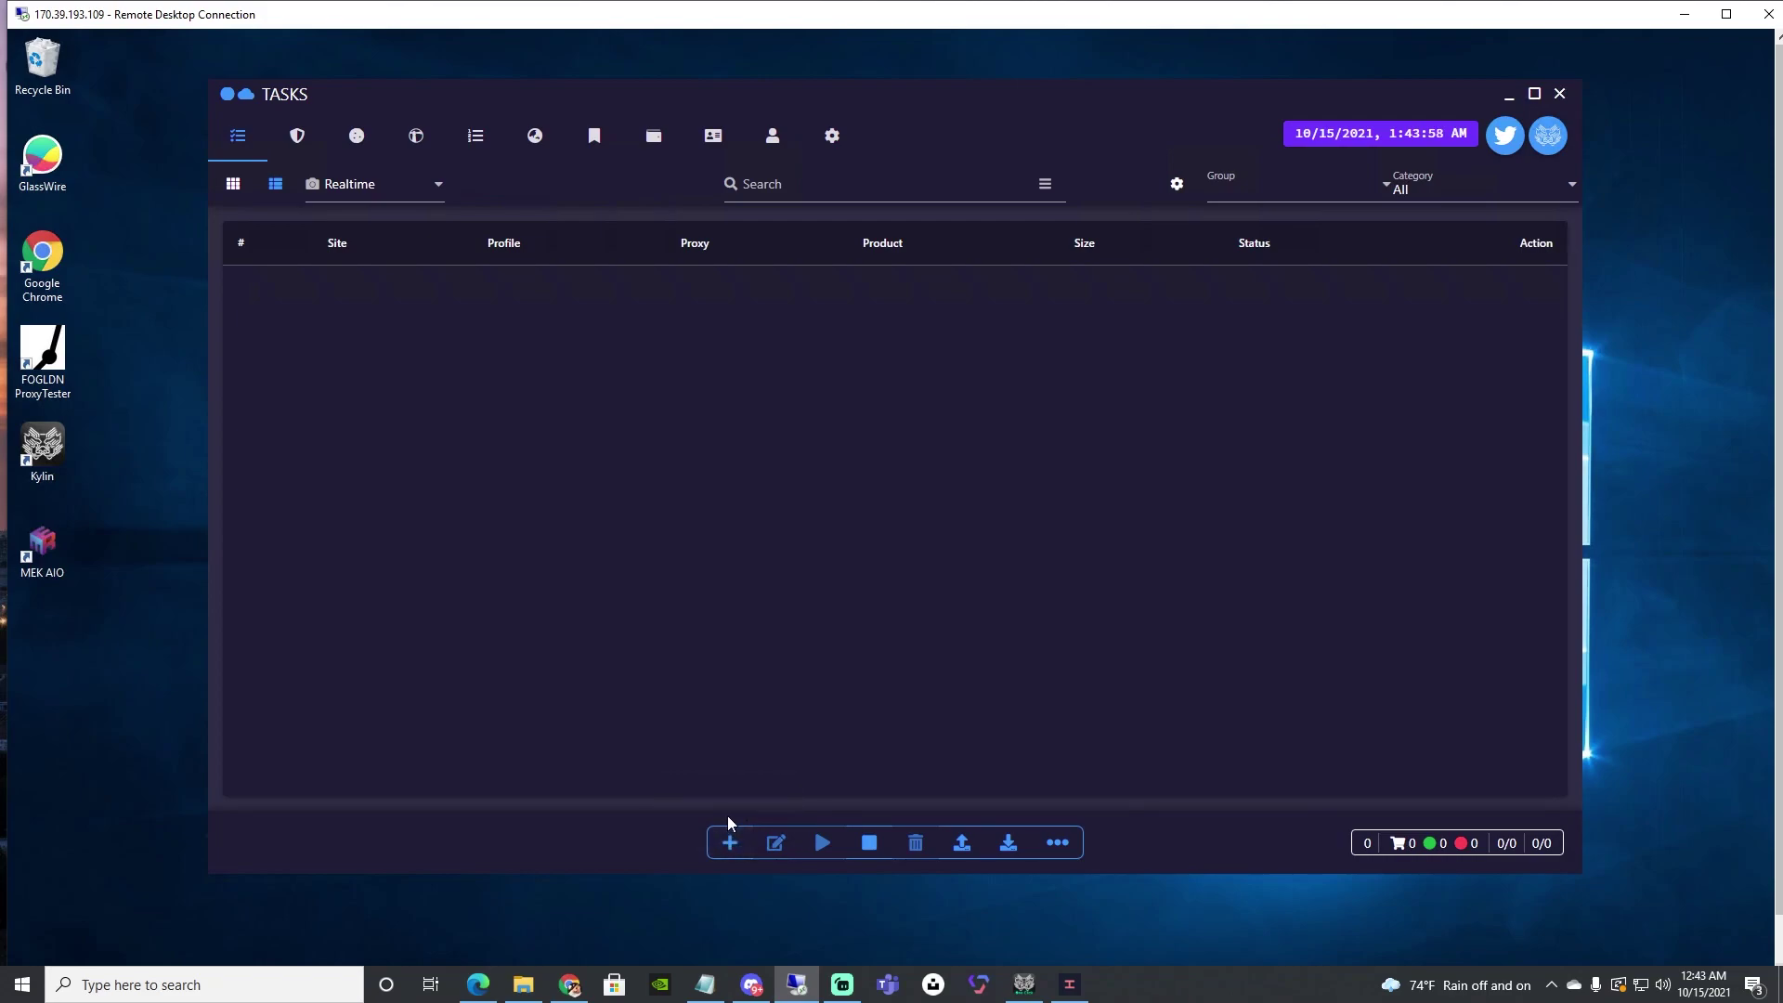
left_click(728, 844)
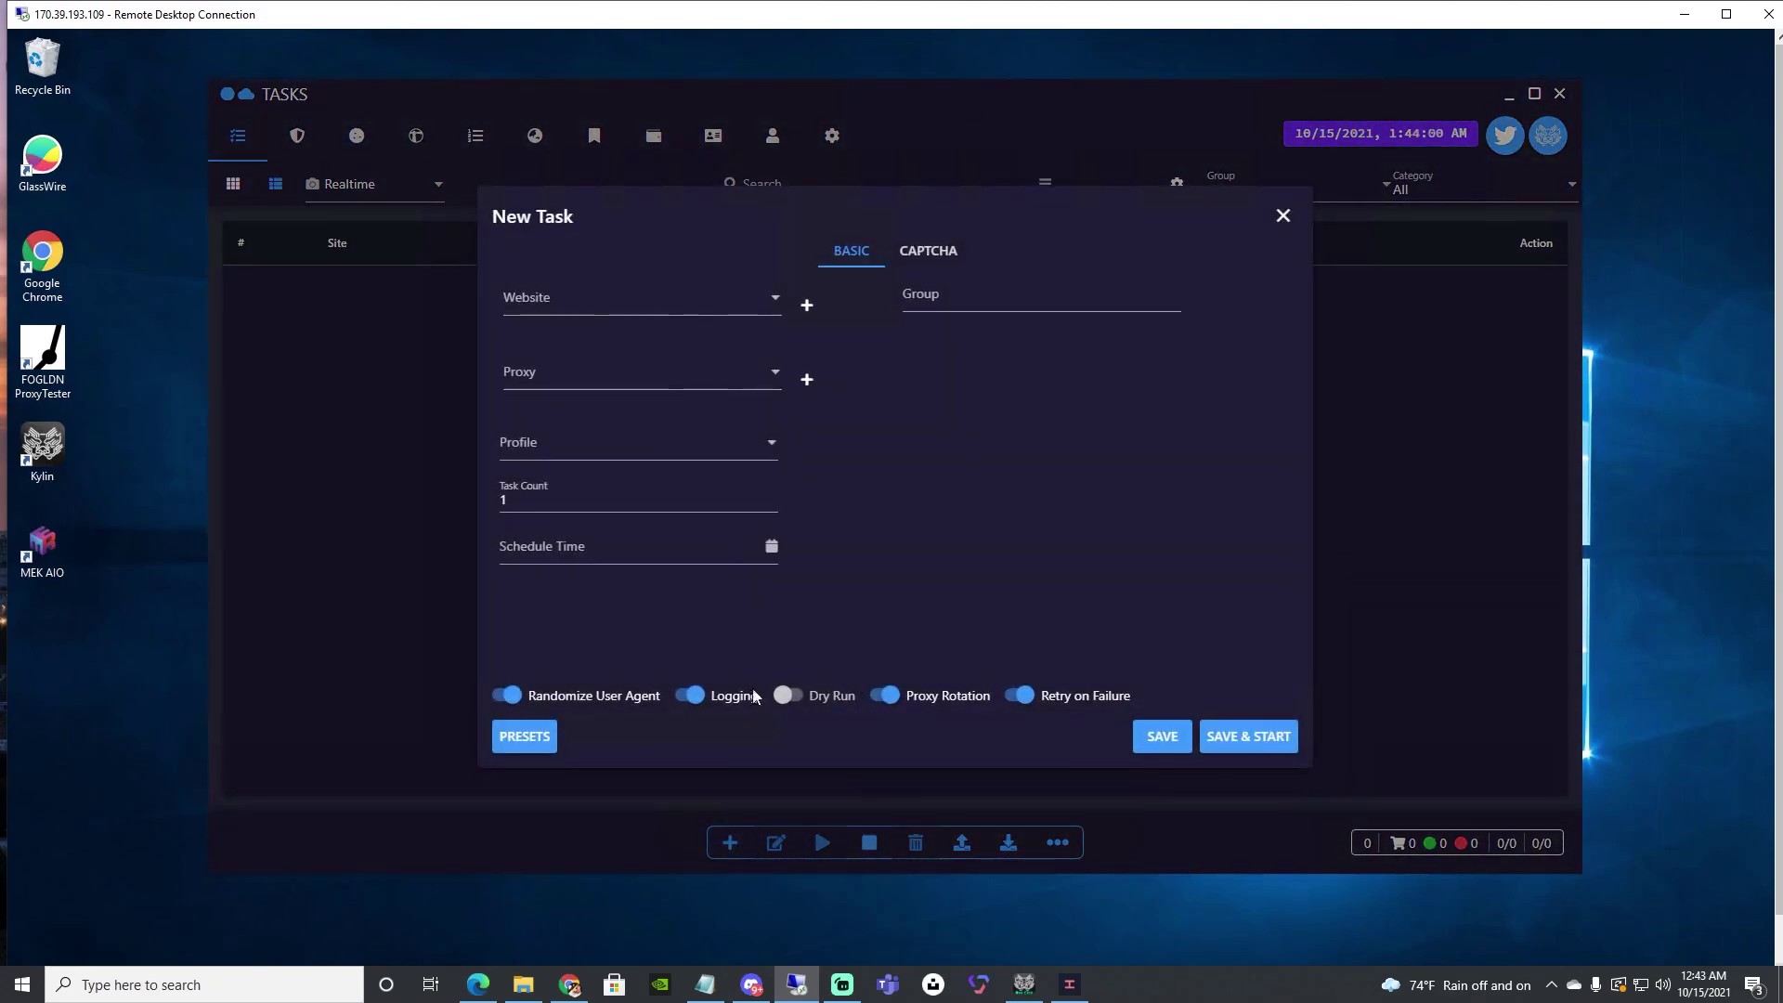
left_click(399, 524)
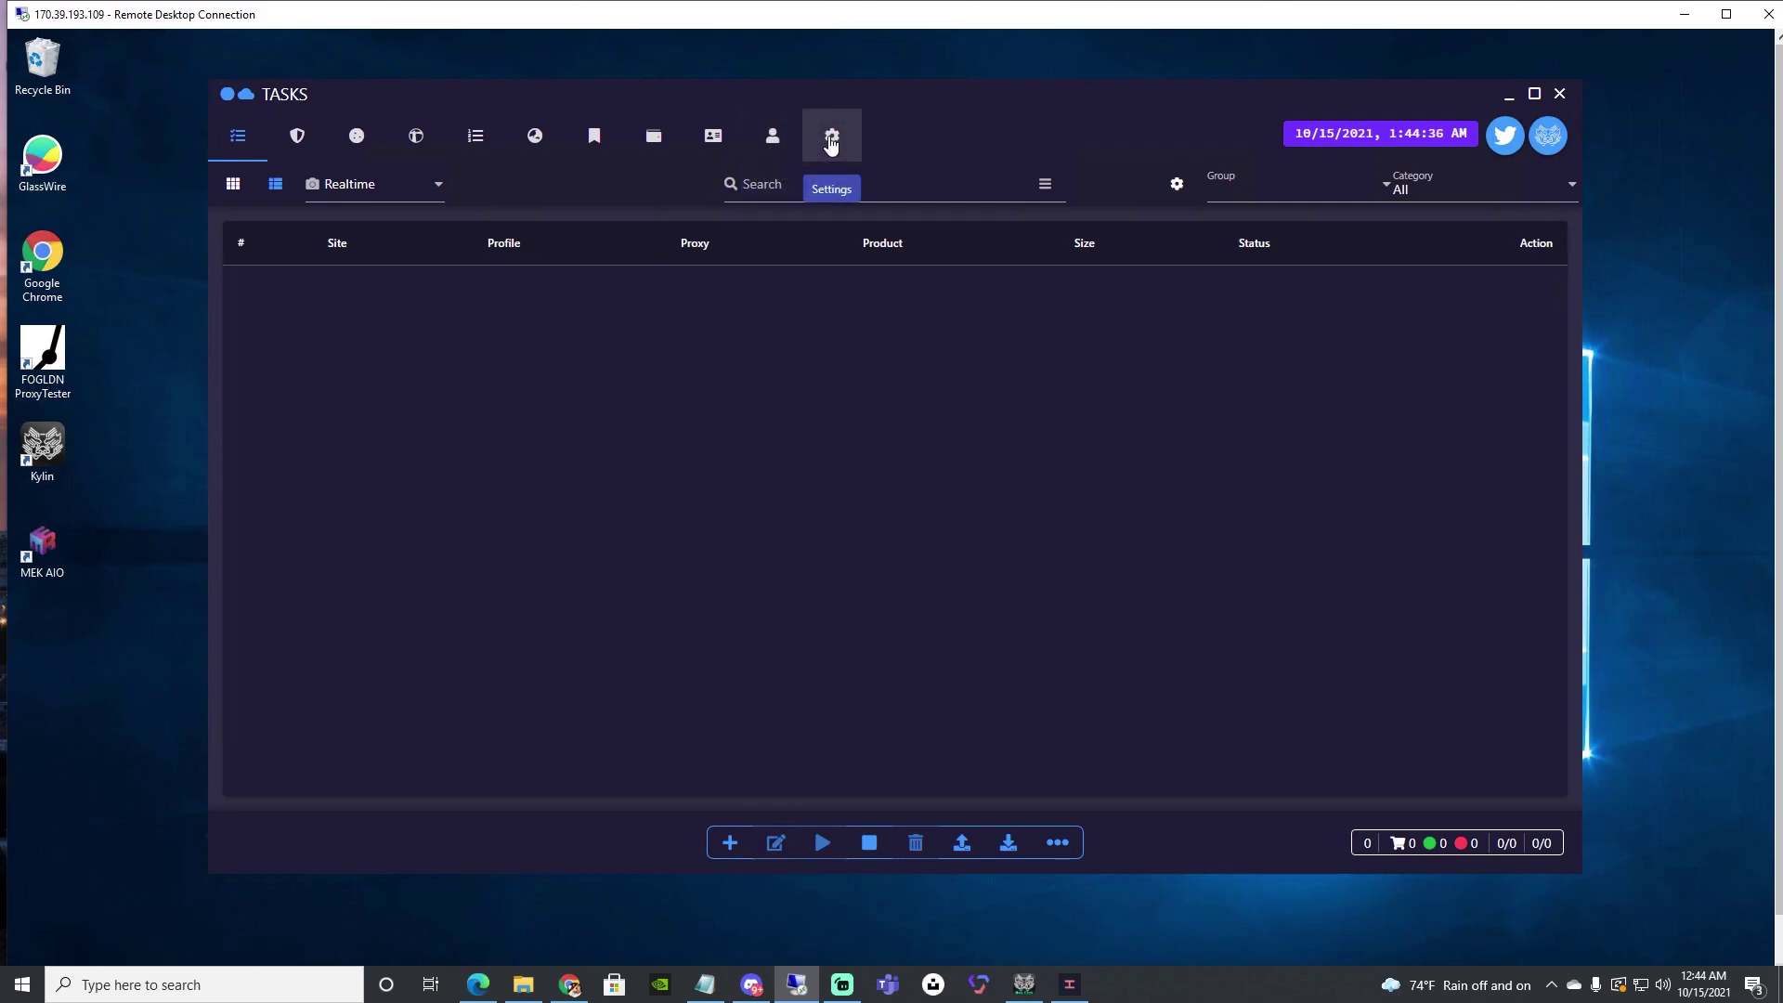
left_click(1277, 191)
left_click(1383, 190)
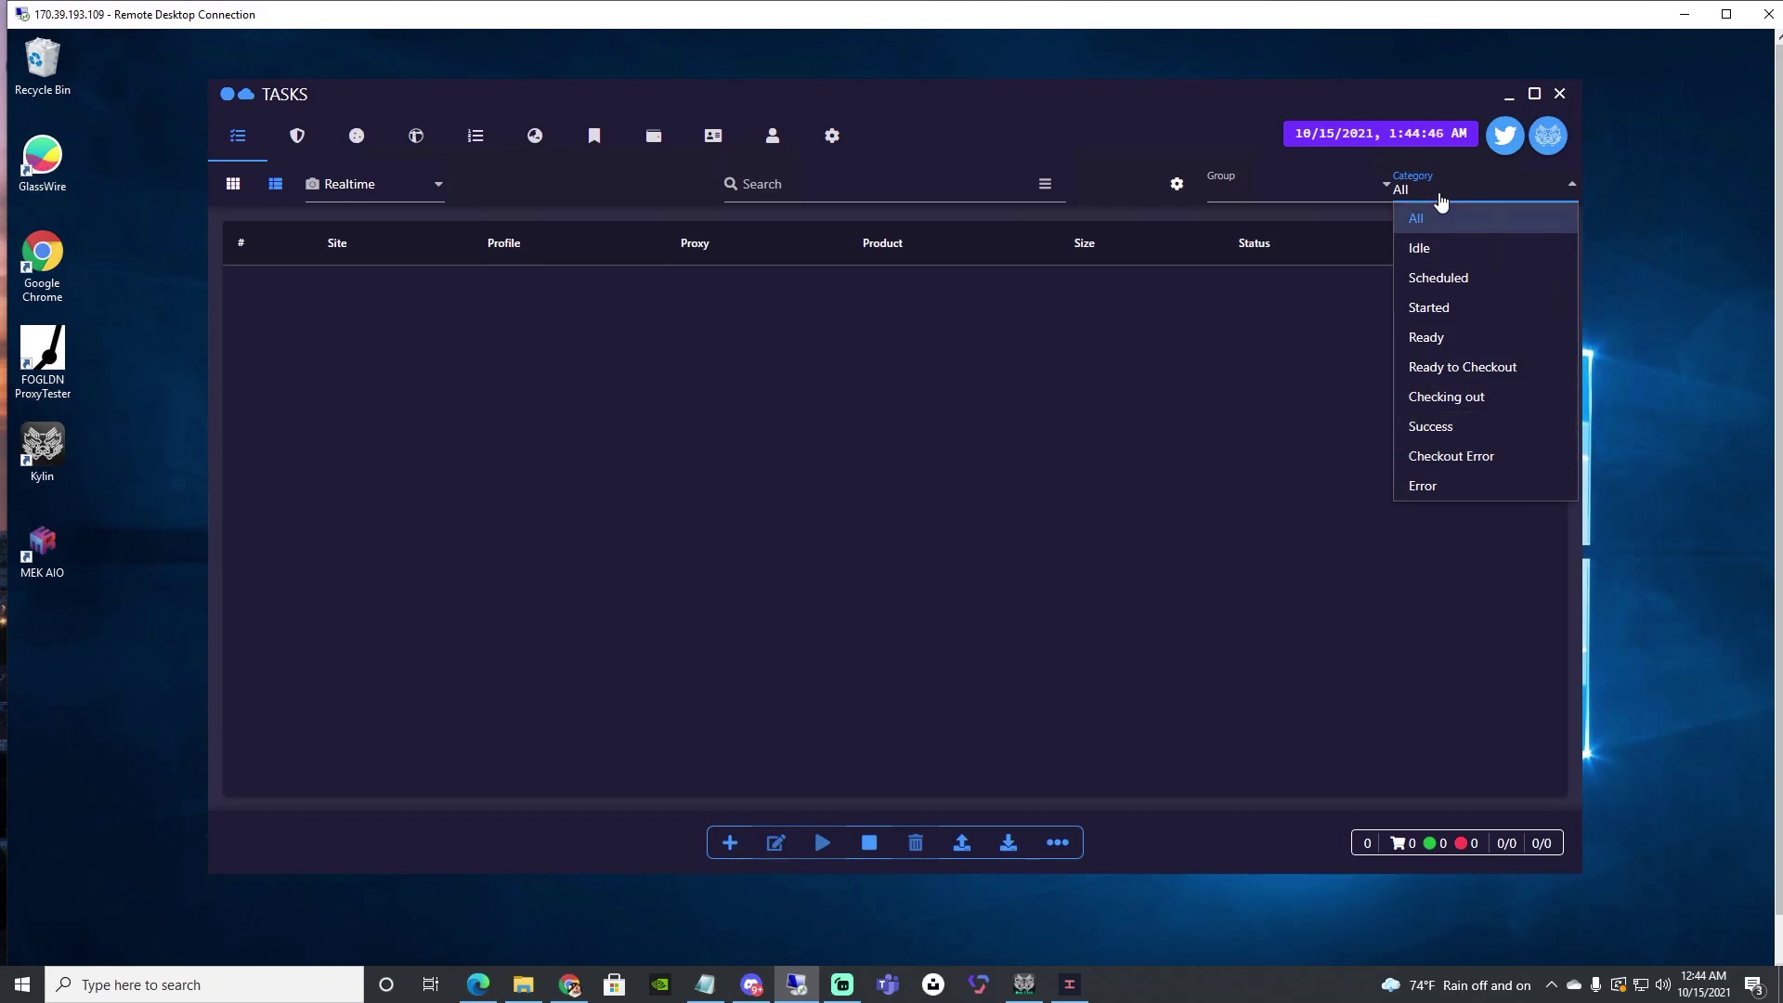
left_click(1440, 206)
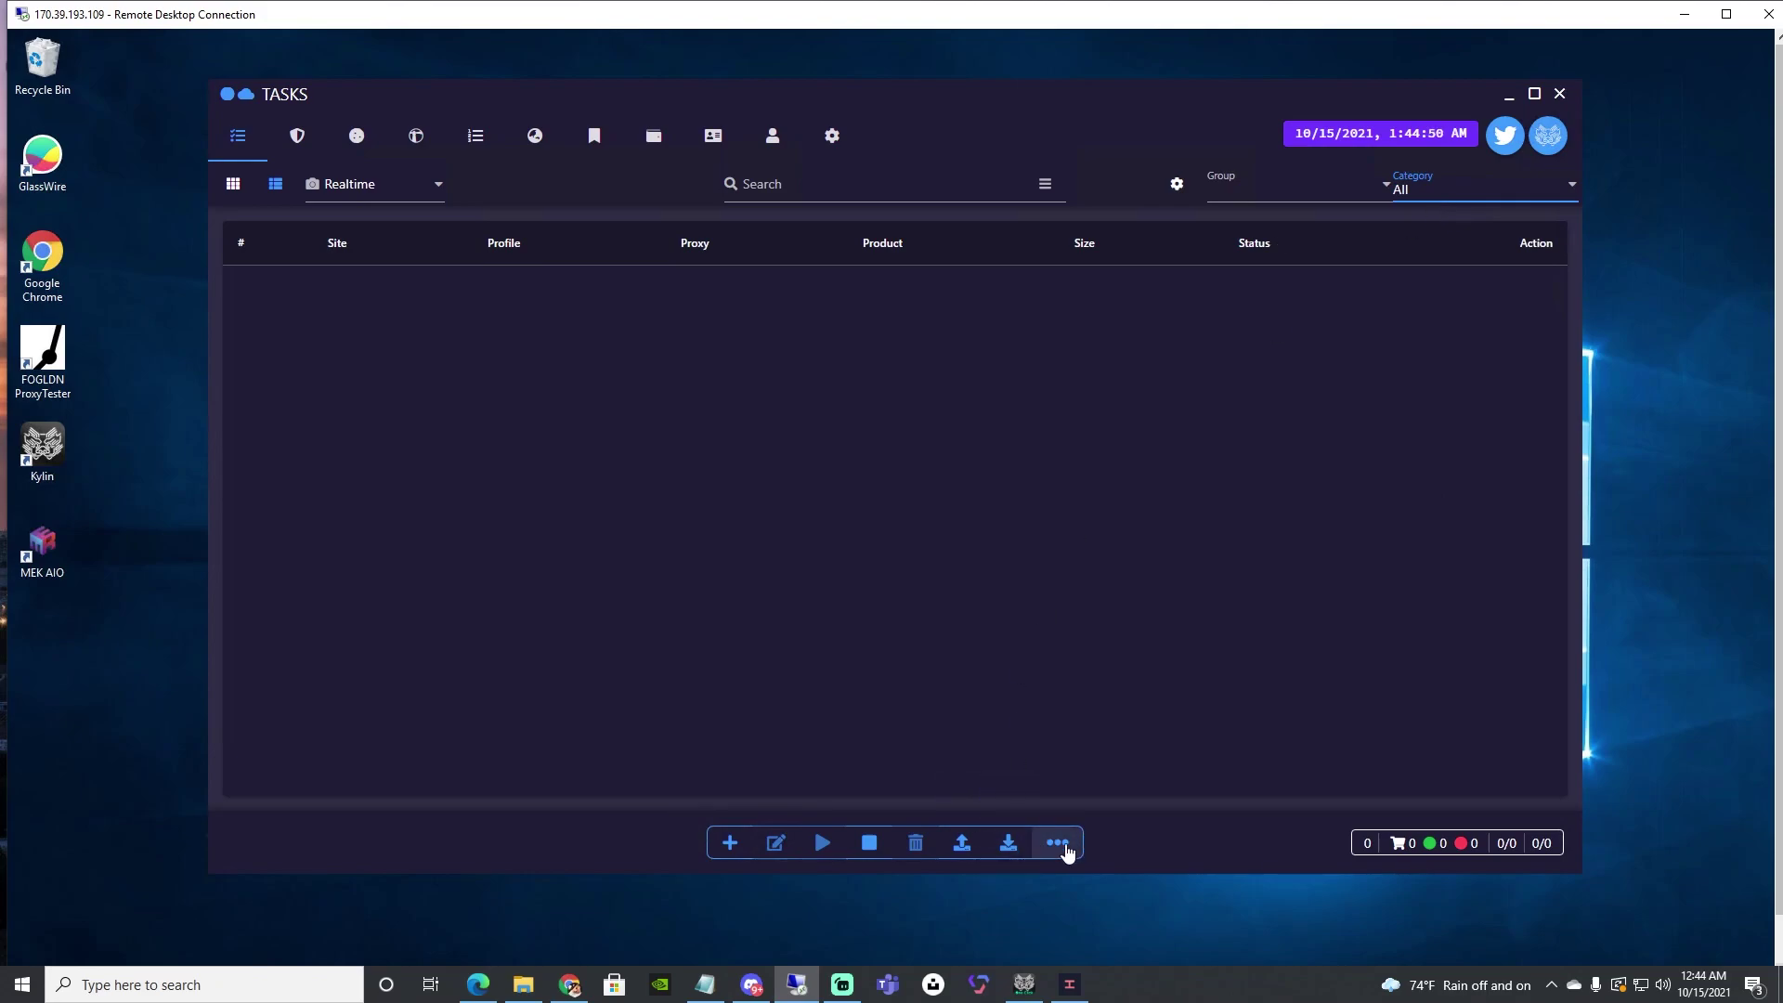
left_click(1062, 848)
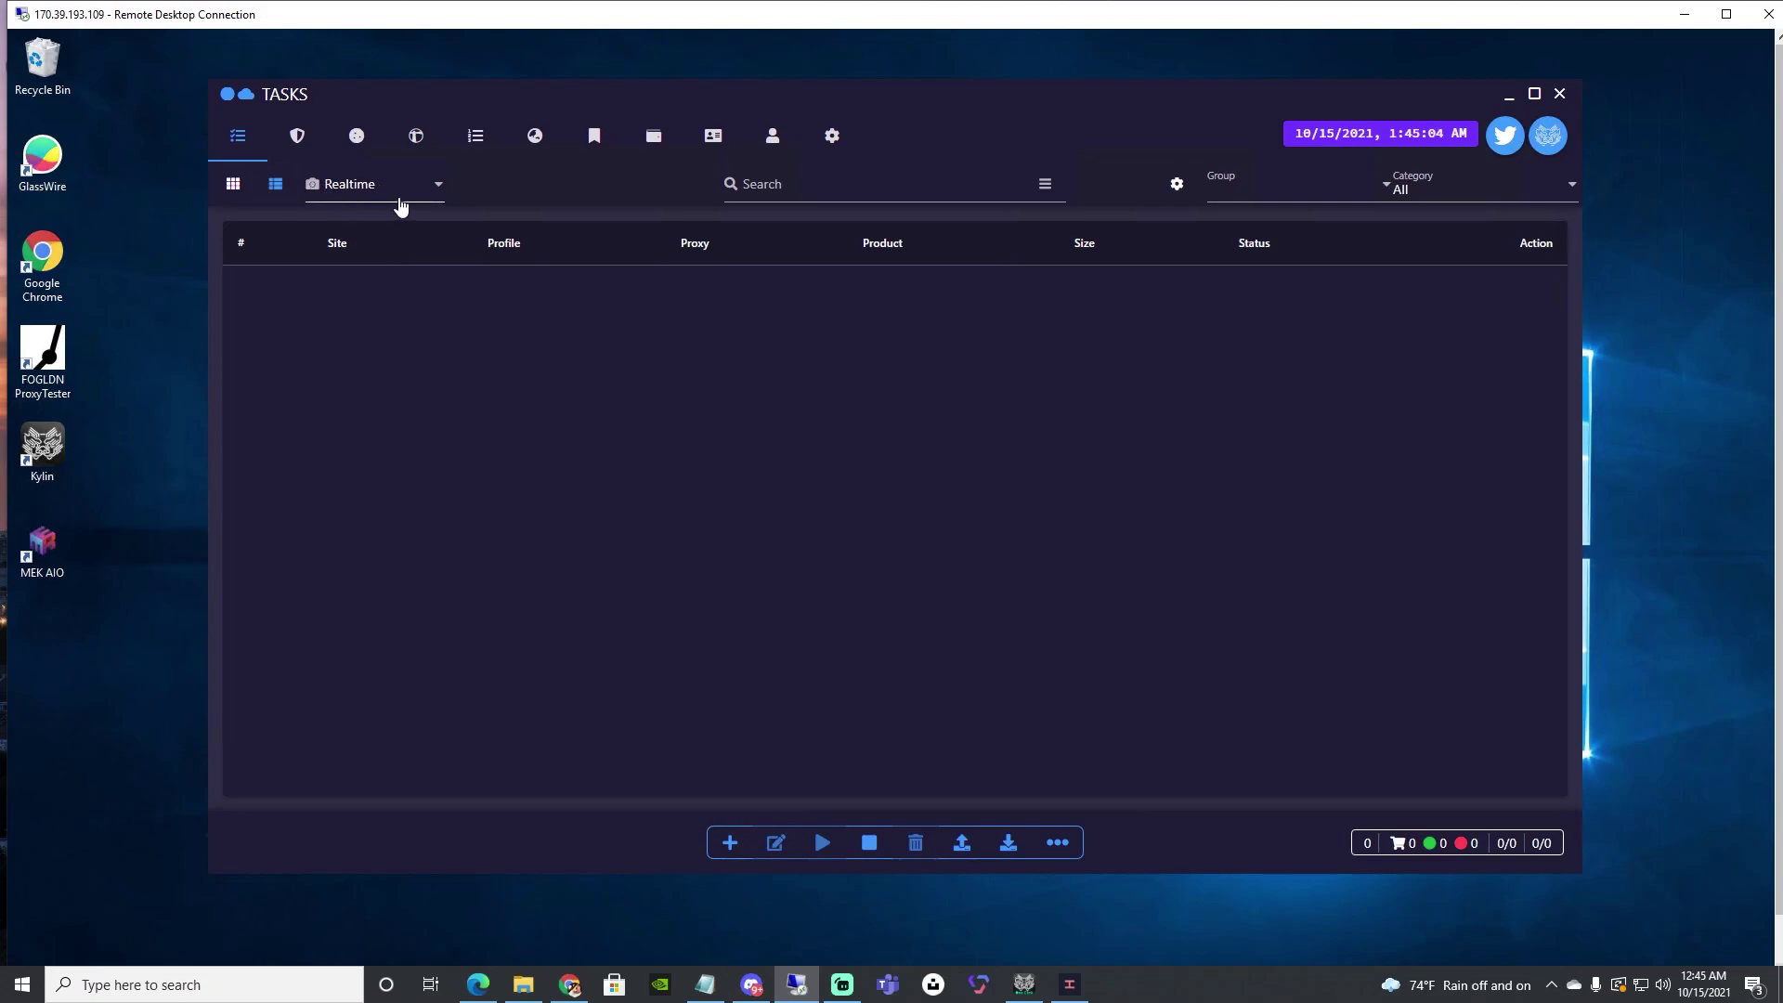
left_click(655, 249)
left_click(1177, 183)
key("Escape")
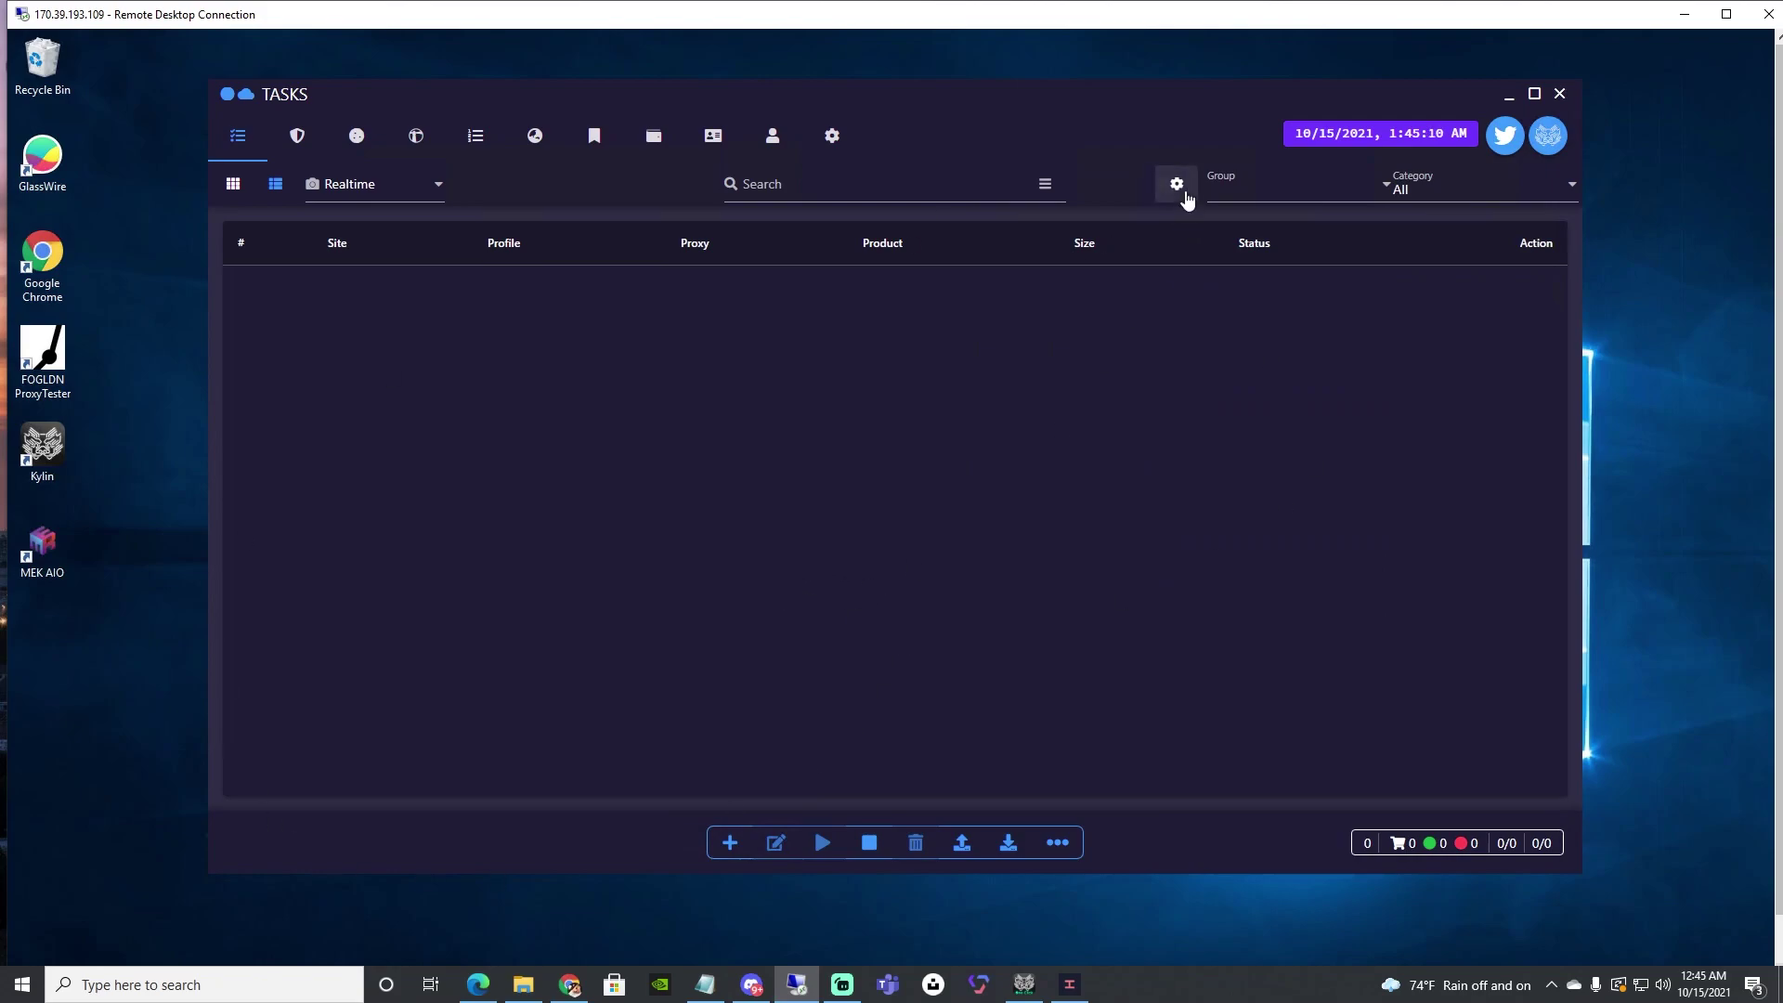
left_click(1176, 183)
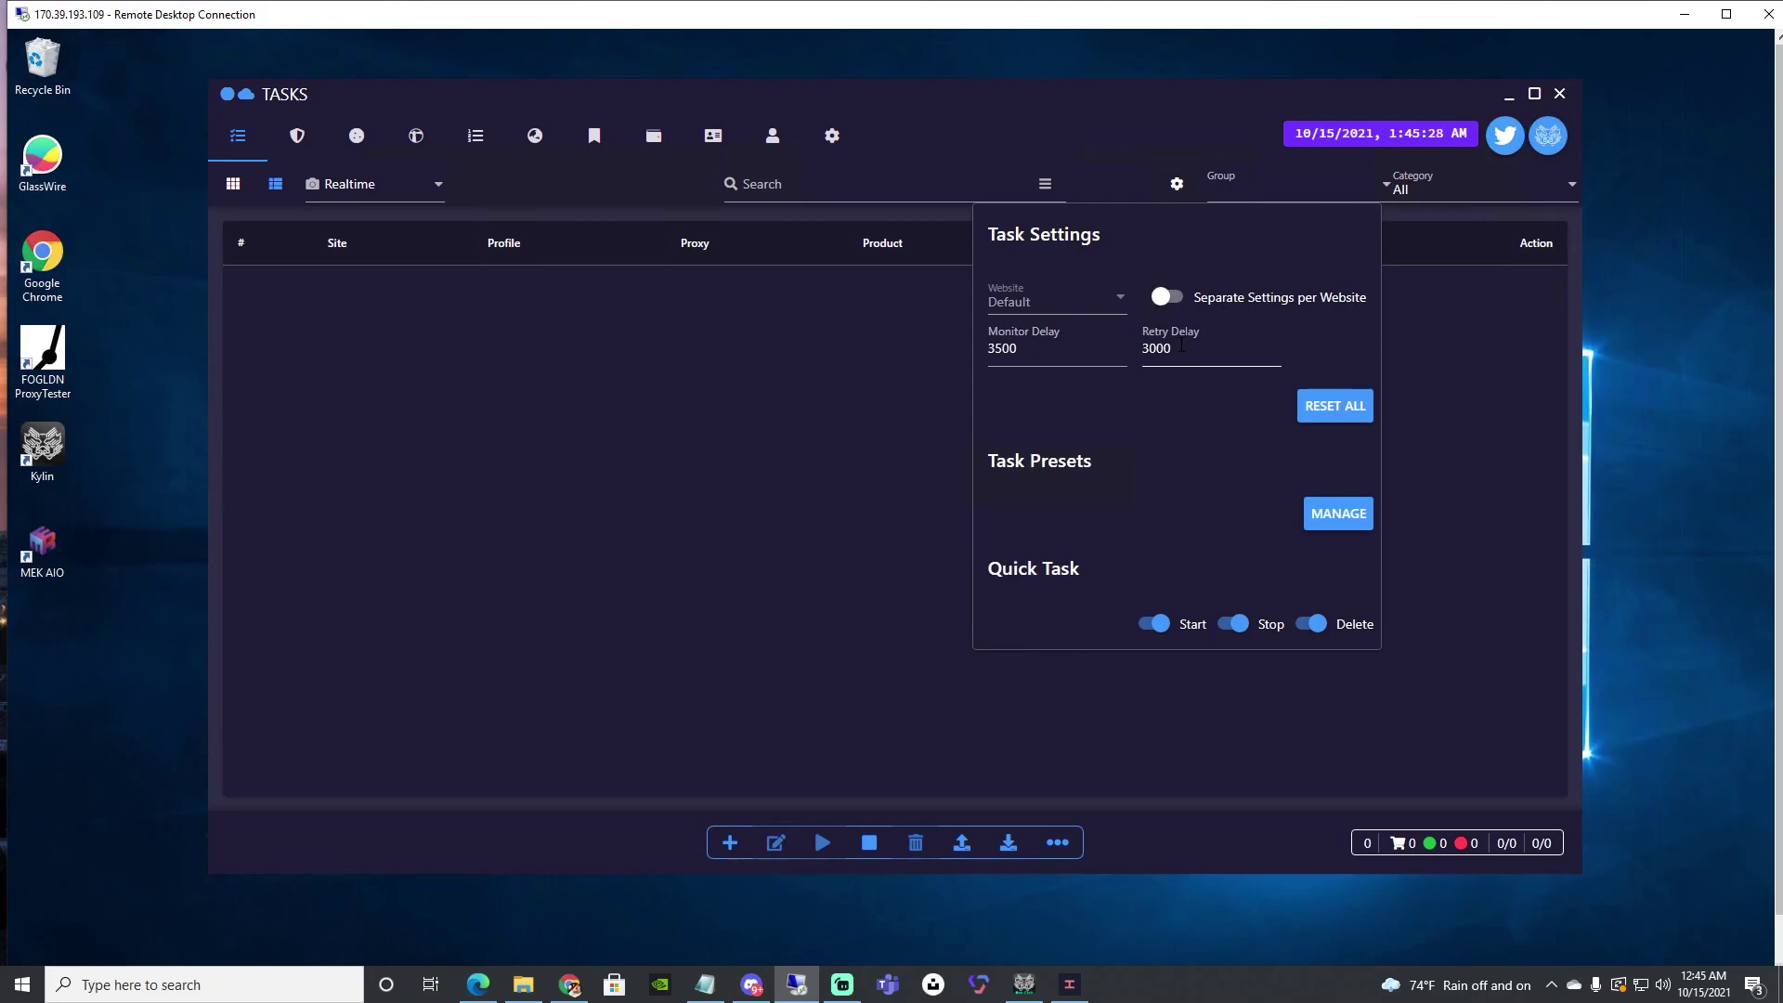
left_click(1174, 189)
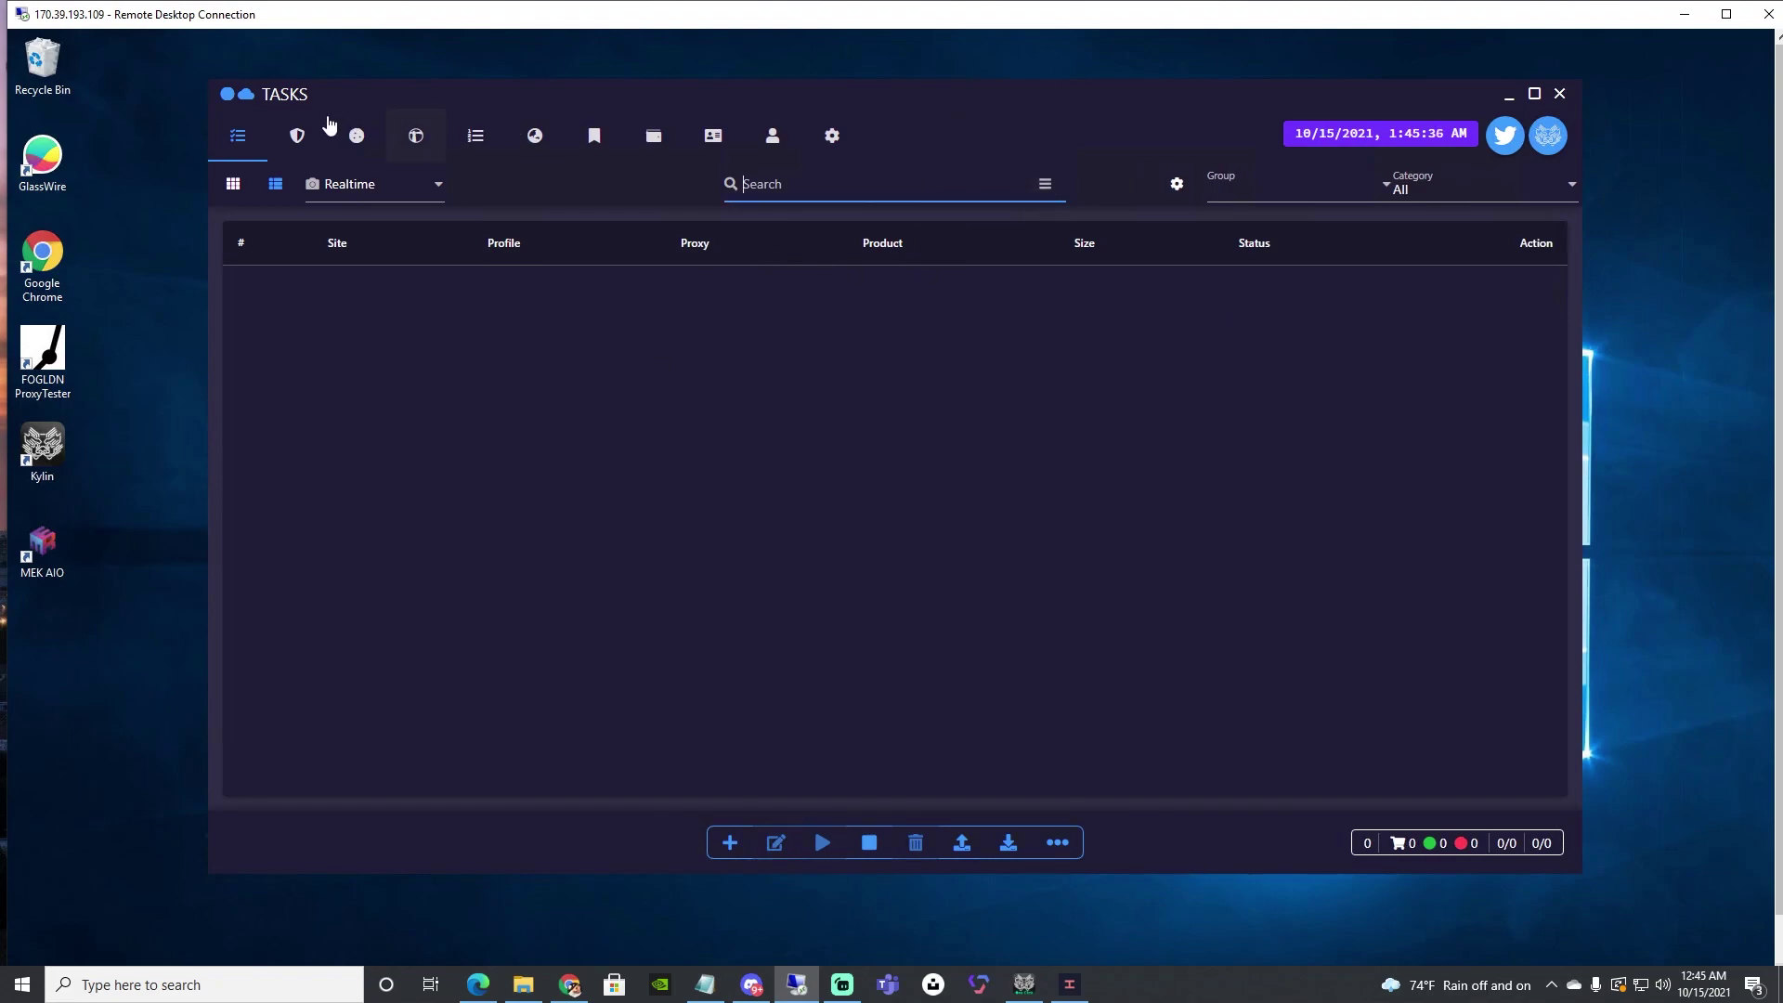
Step: Start a new task batch with Footlocker US as the website
left_click(730, 843)
left_click(569, 306)
scroll(631, 371, "down", 3)
scroll(648, 425, "down", 15)
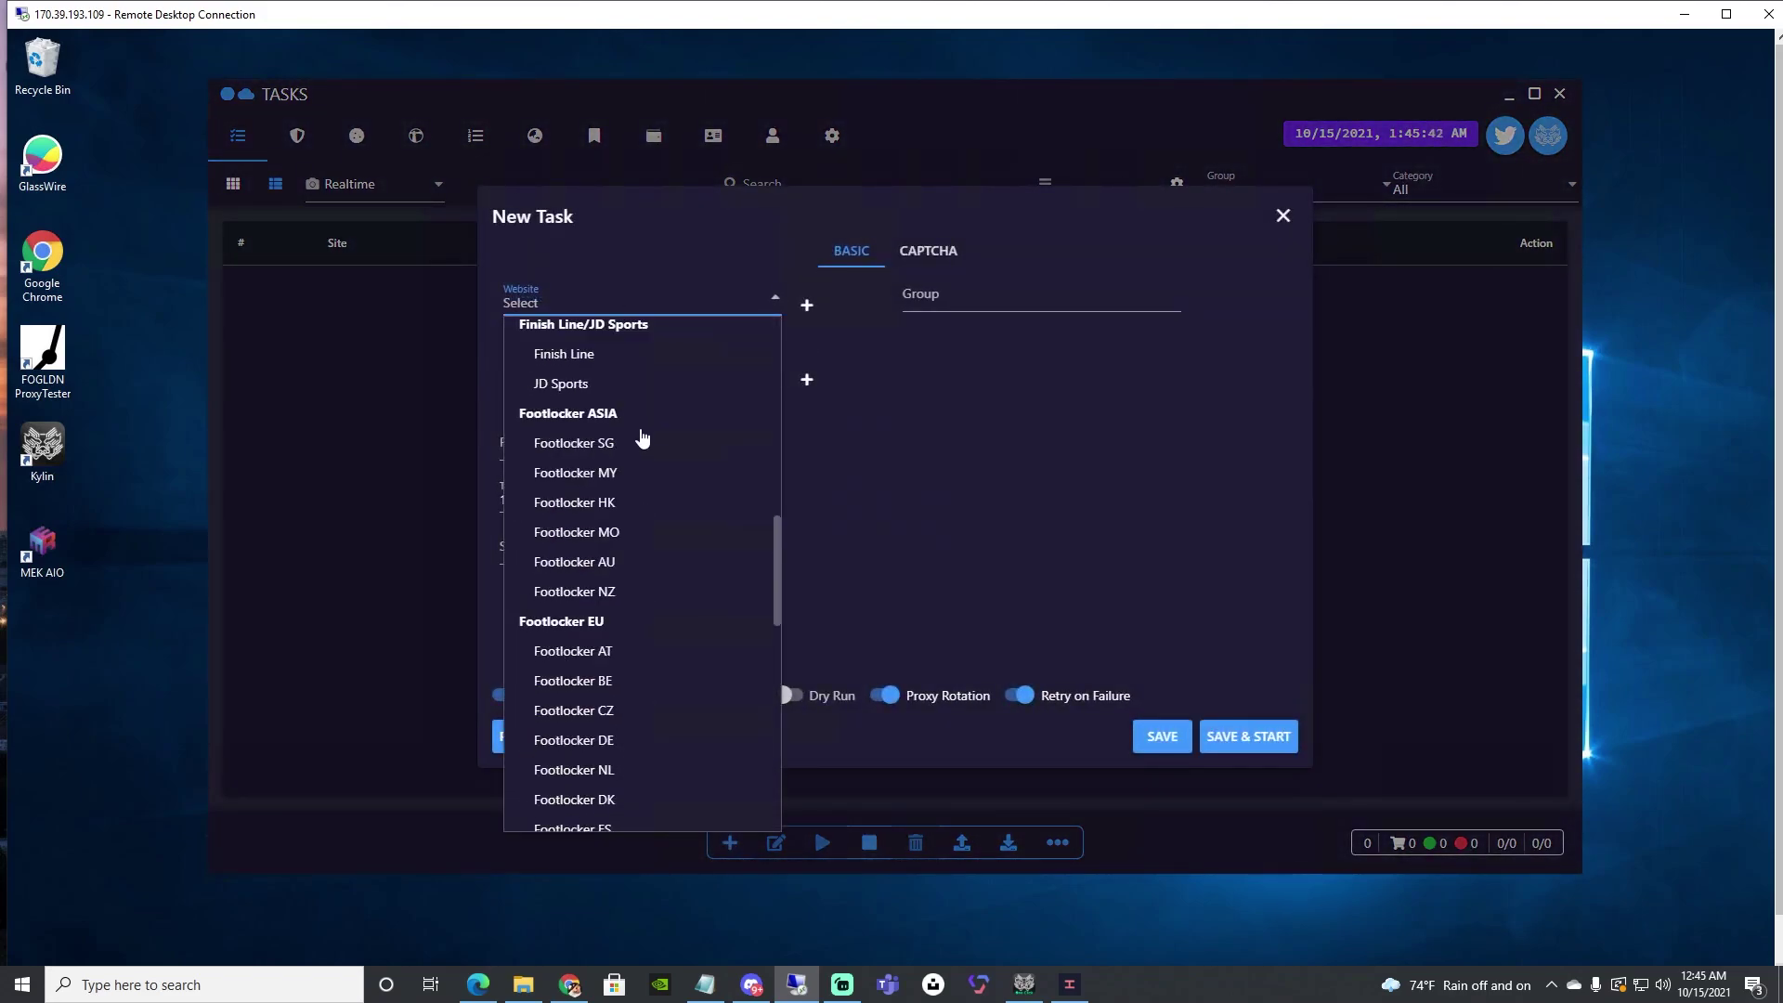
scroll(648, 425, "down", 1)
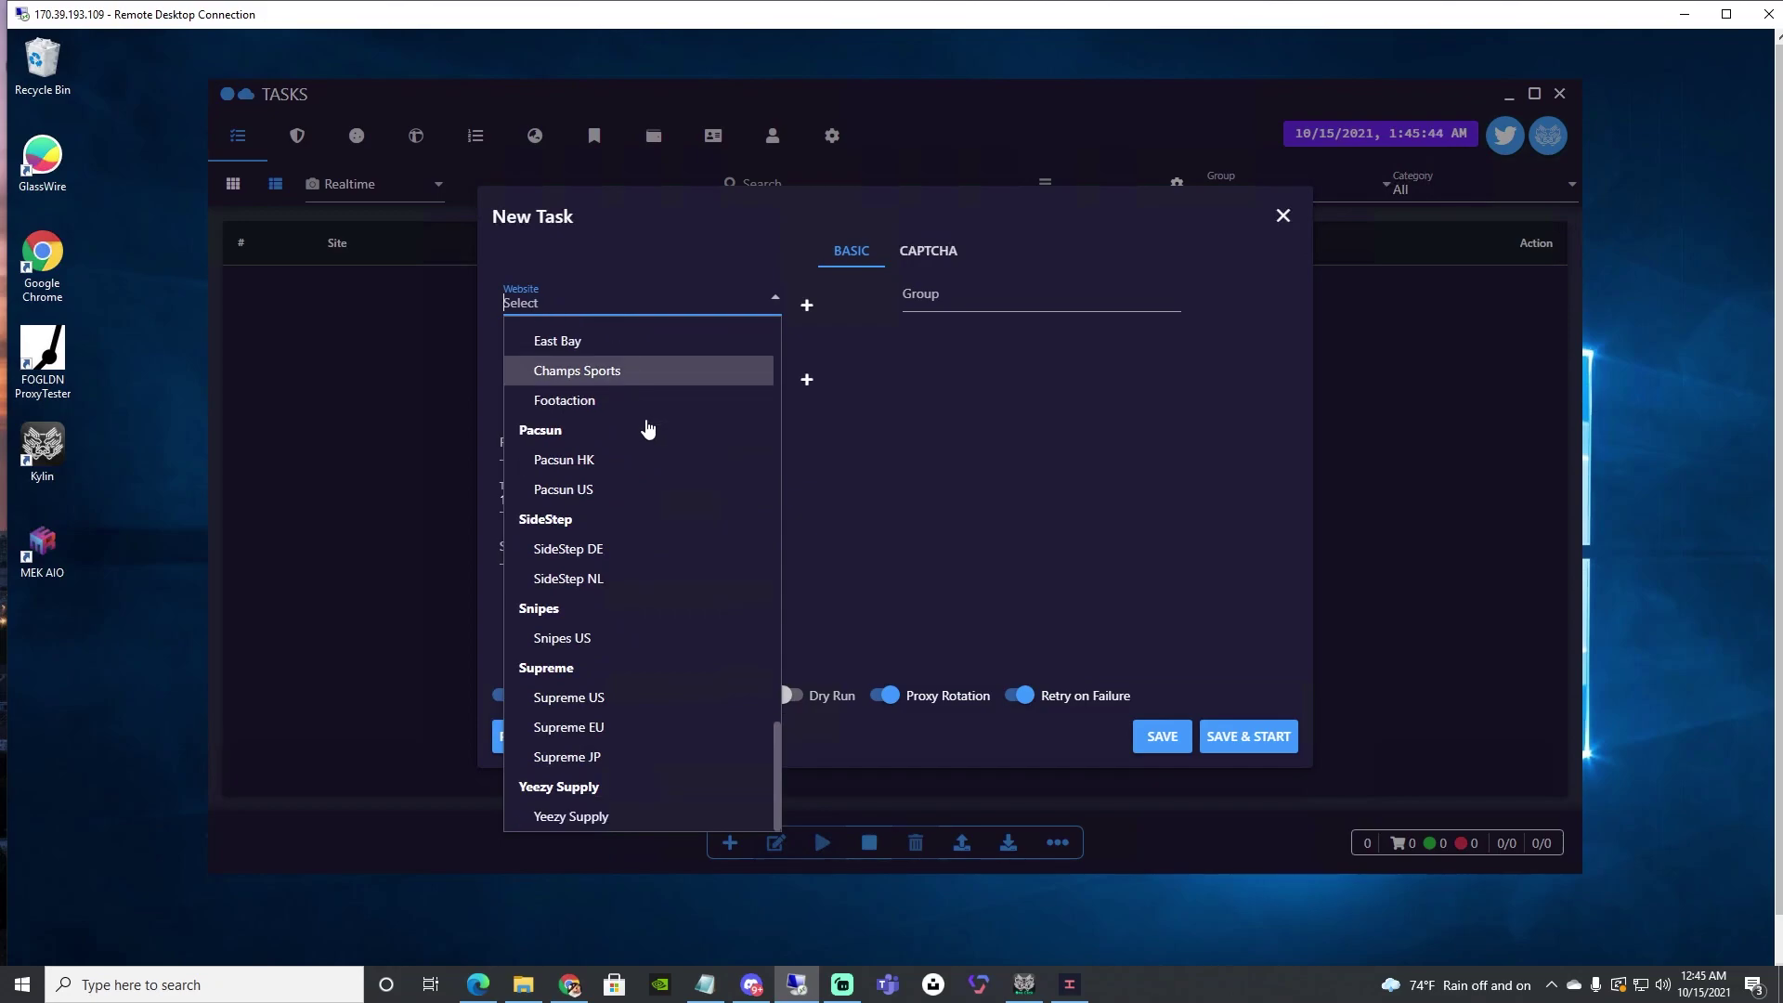
scroll(652, 427, "up", 1)
scroll(655, 425, "up", 1)
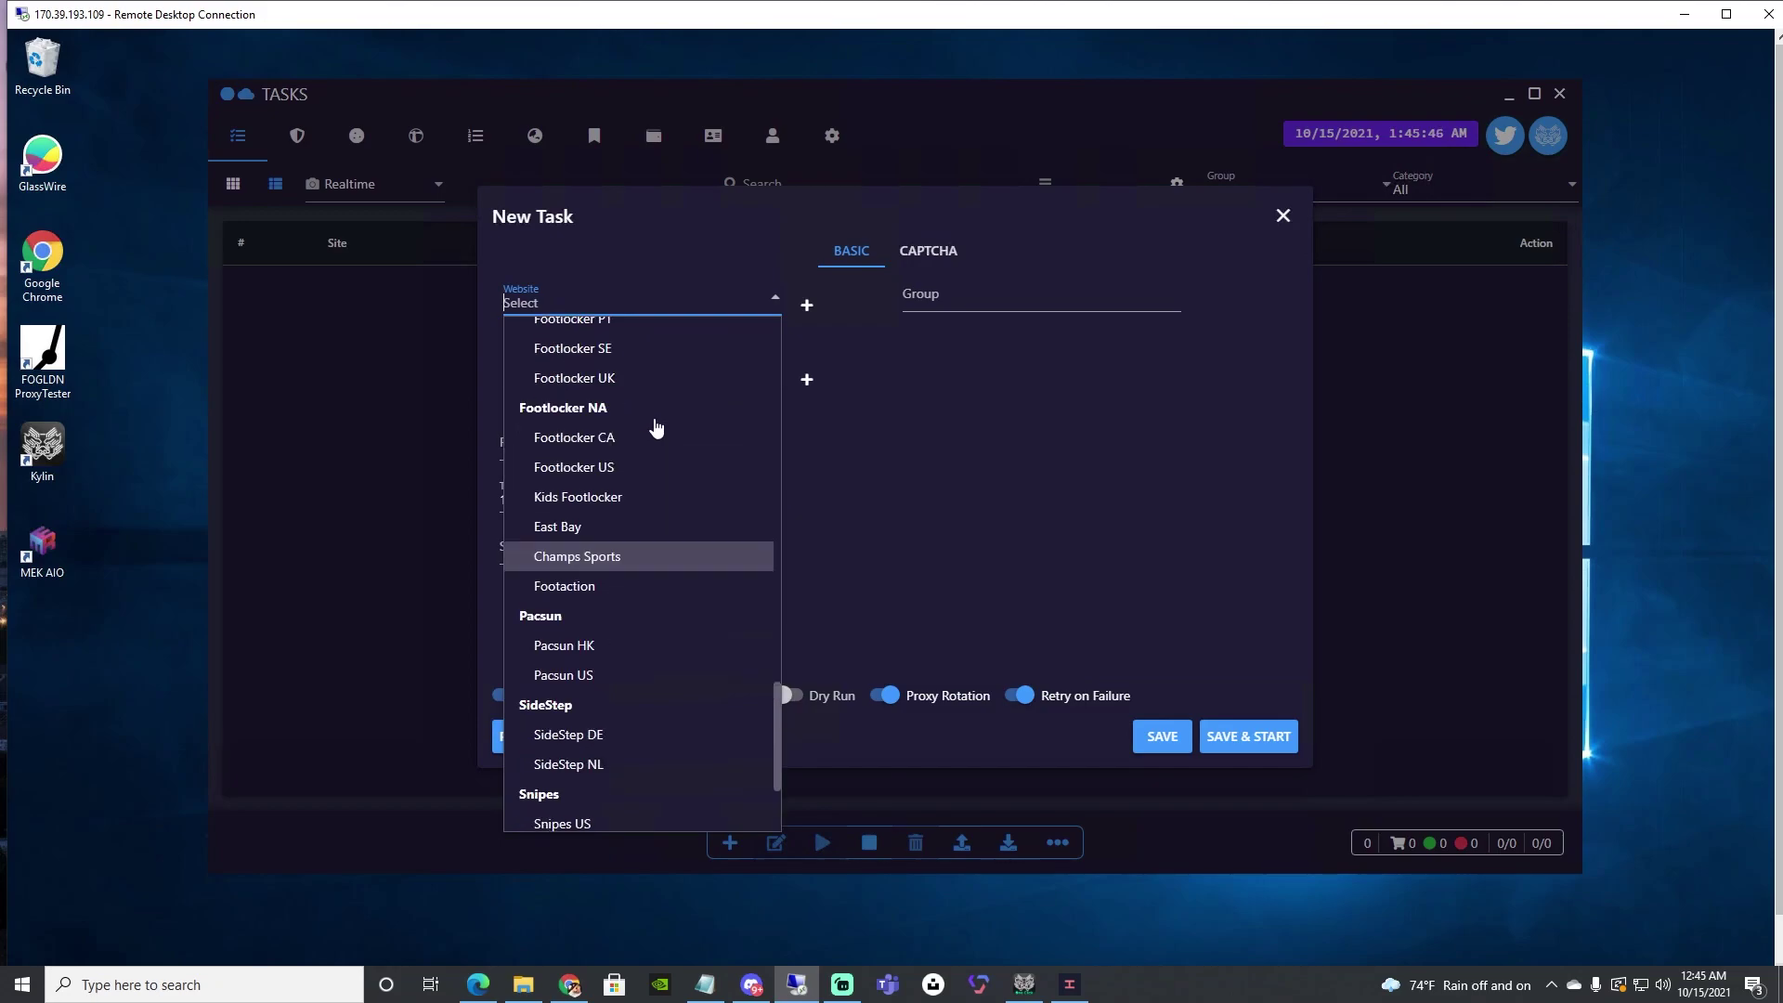
left_click(621, 469)
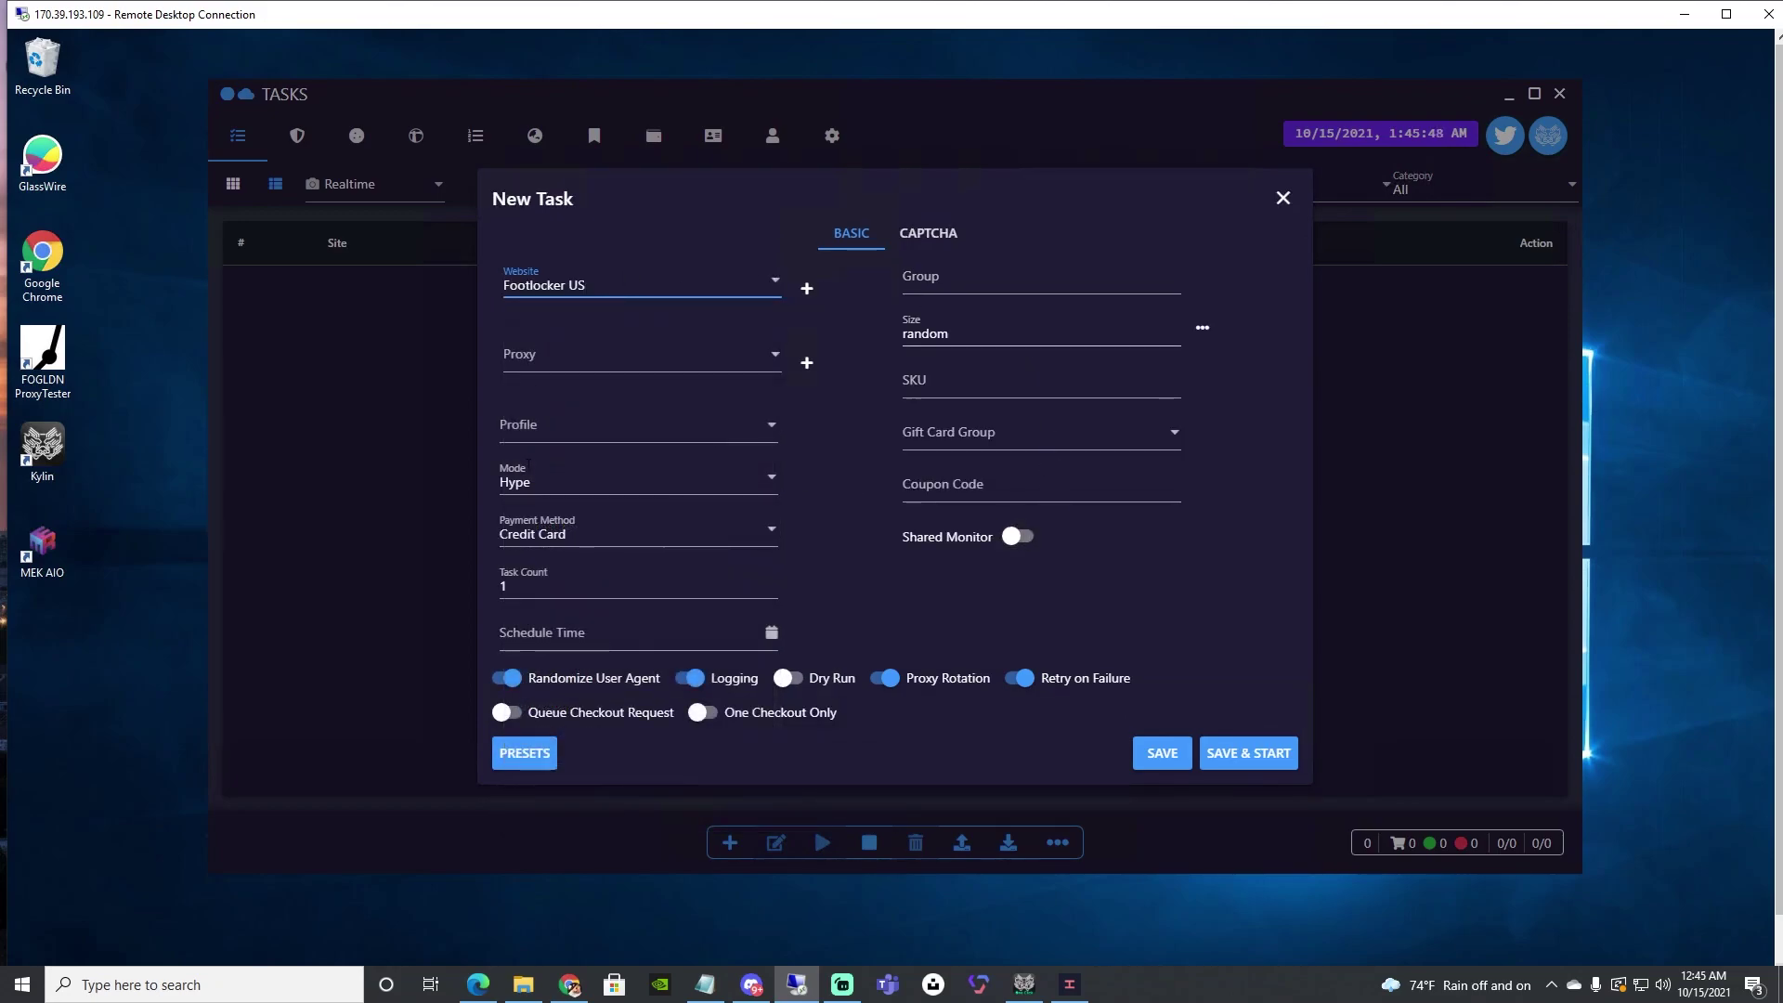
Step: Set the new task's proxy group to BH FTL
left_click(573, 368)
scroll(650, 464, "down", 1)
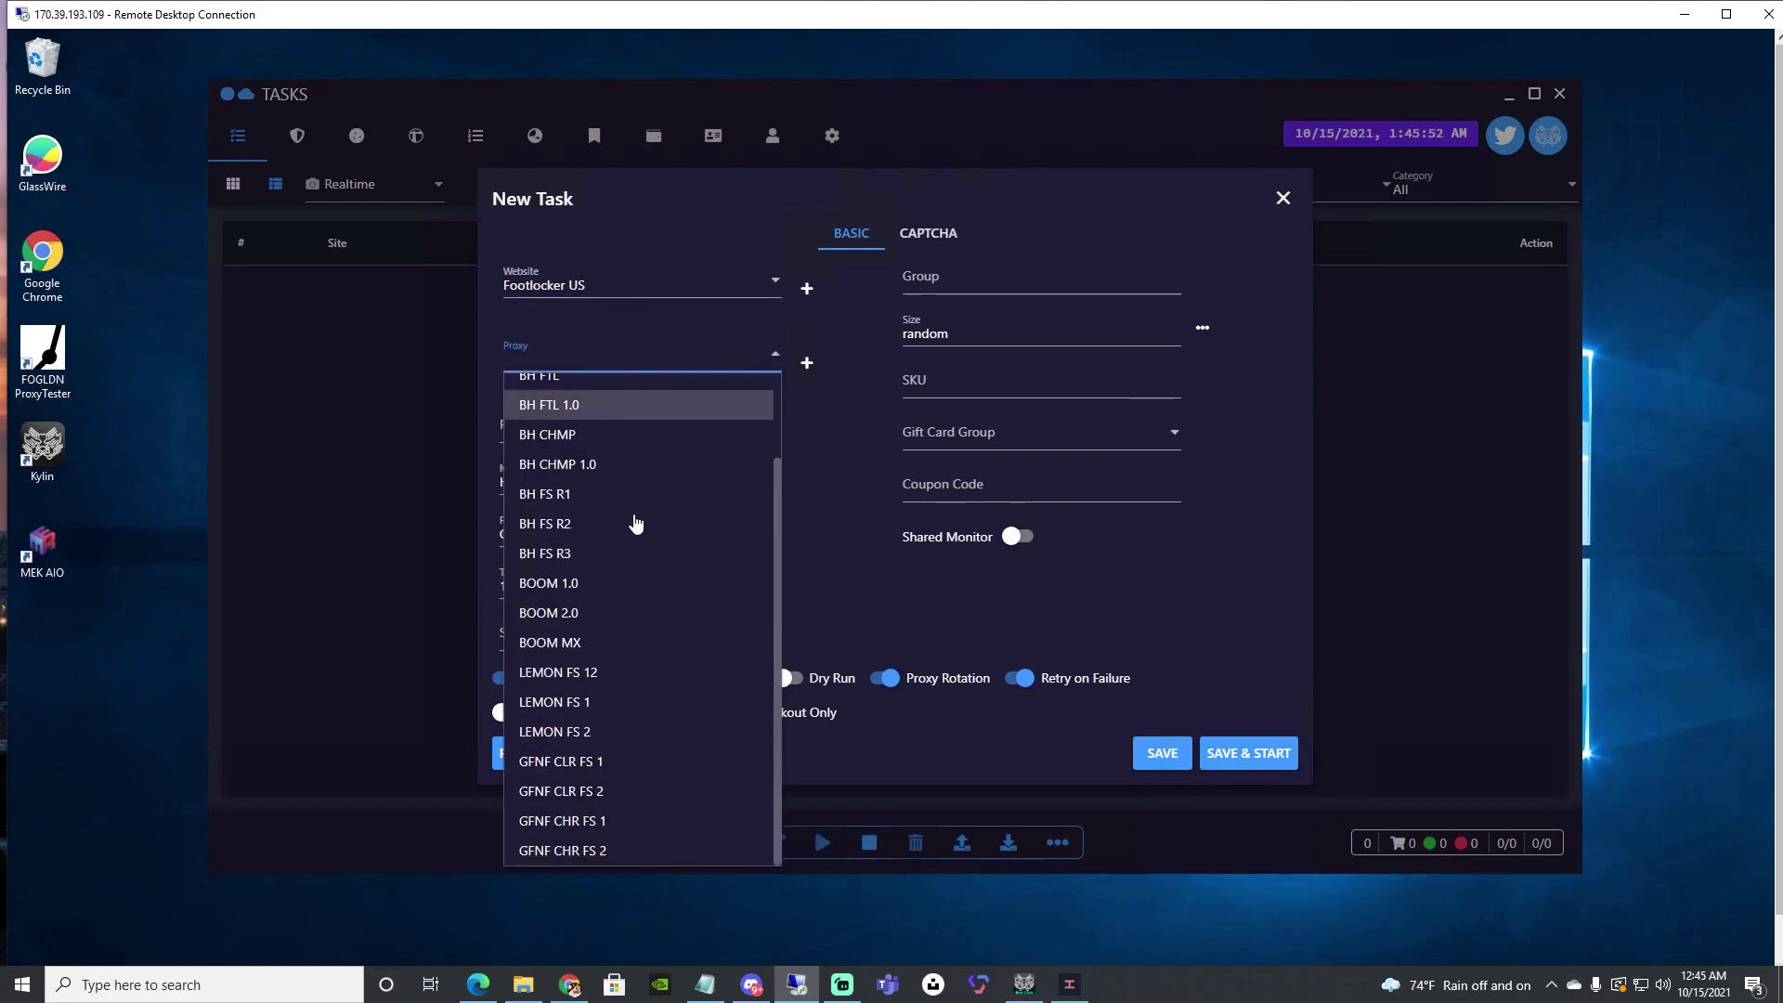
scroll(668, 445, "up", 1)
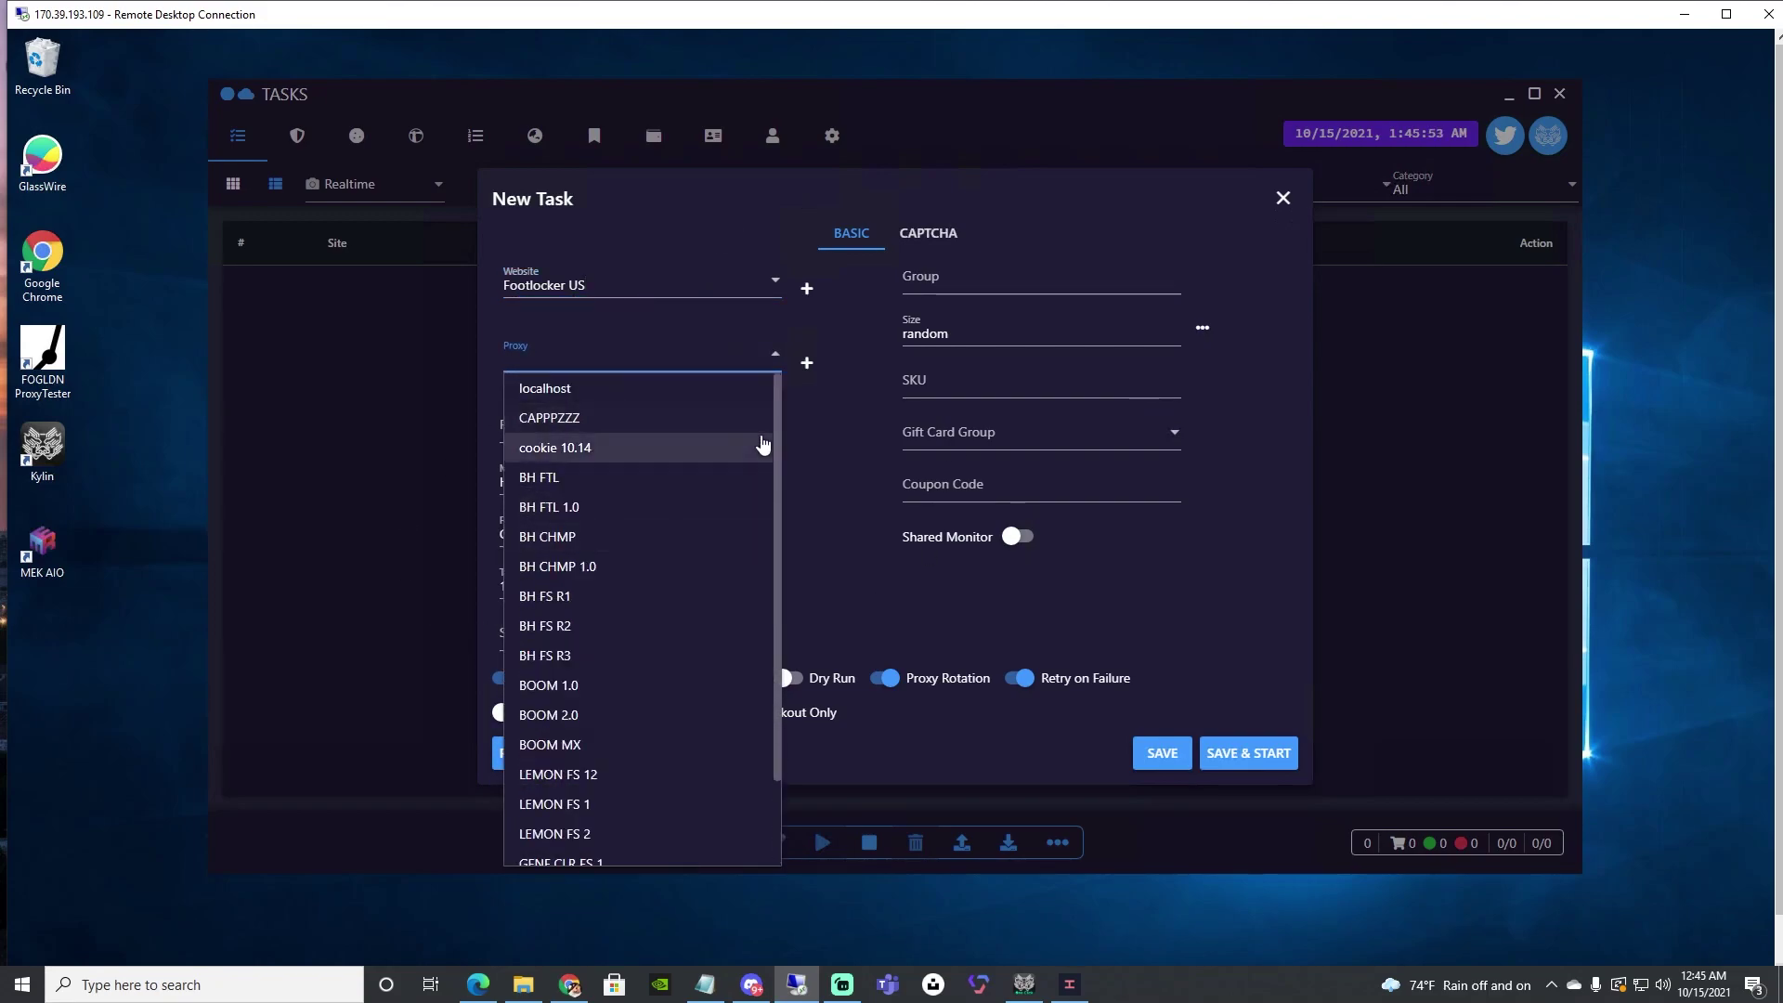
left_click(587, 477)
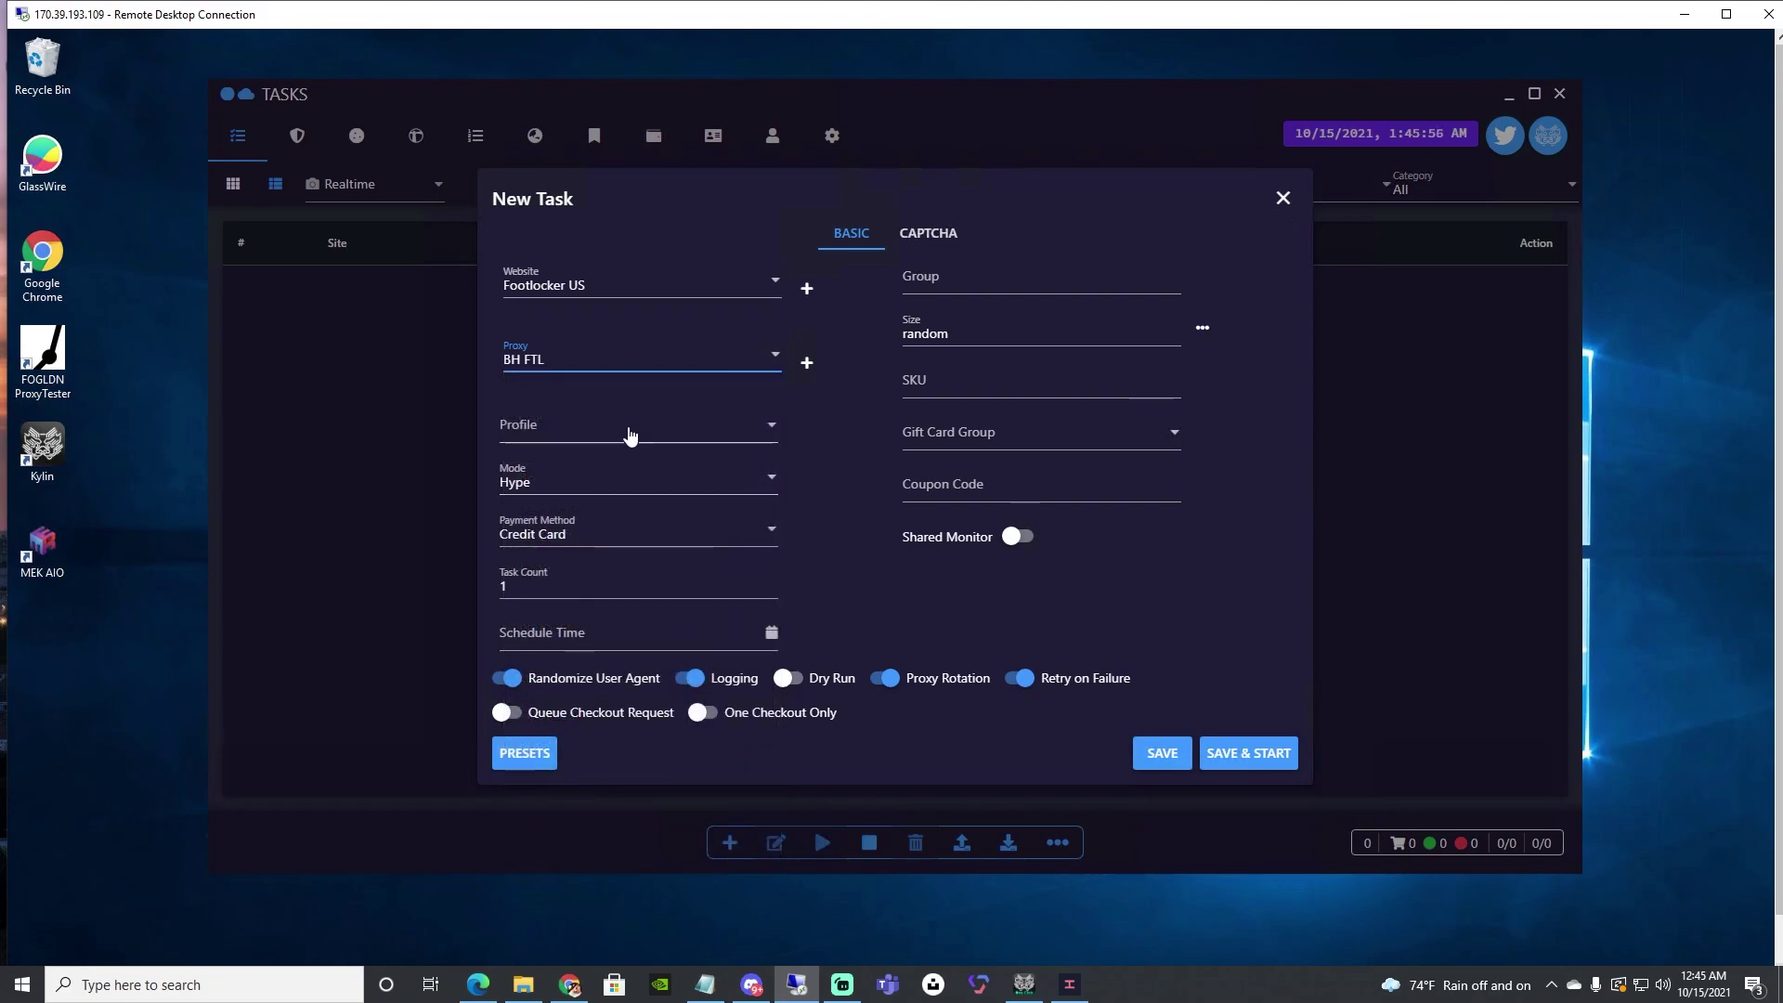
Step: Select all 105 SS 2.0 Business Amex checkout profiles
left_click(618, 434)
scroll(649, 563, "down", 10)
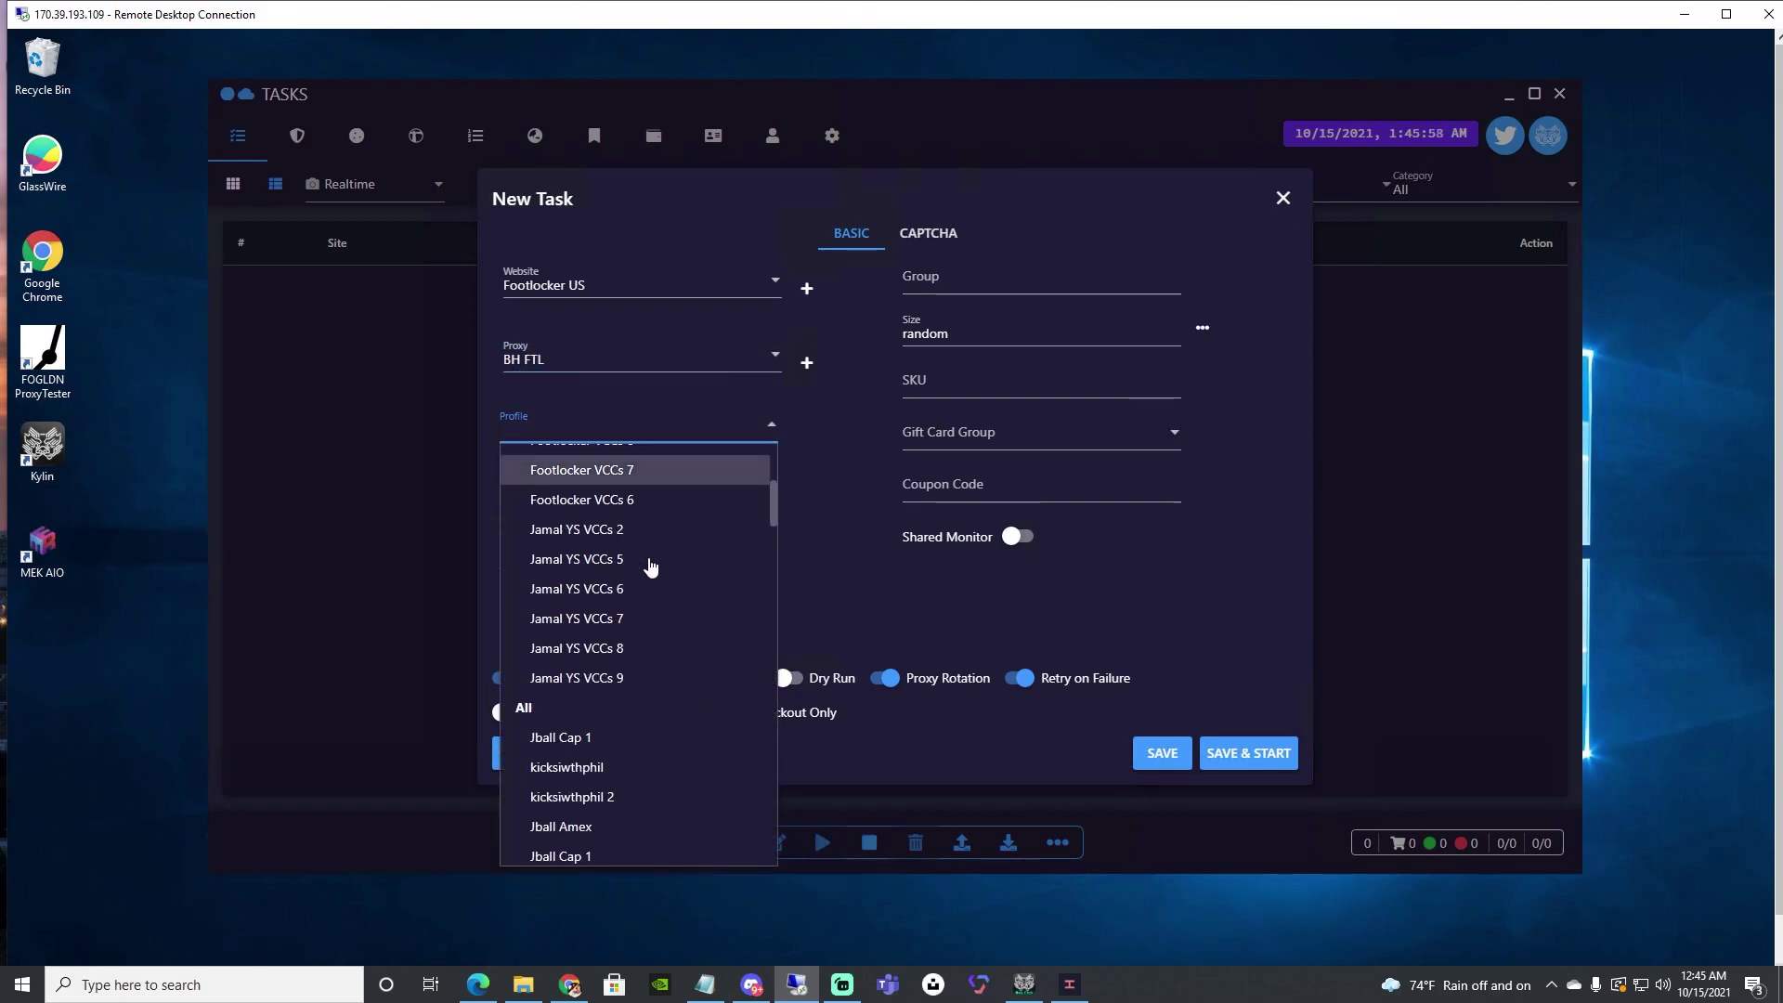
scroll(650, 578, "down", 15)
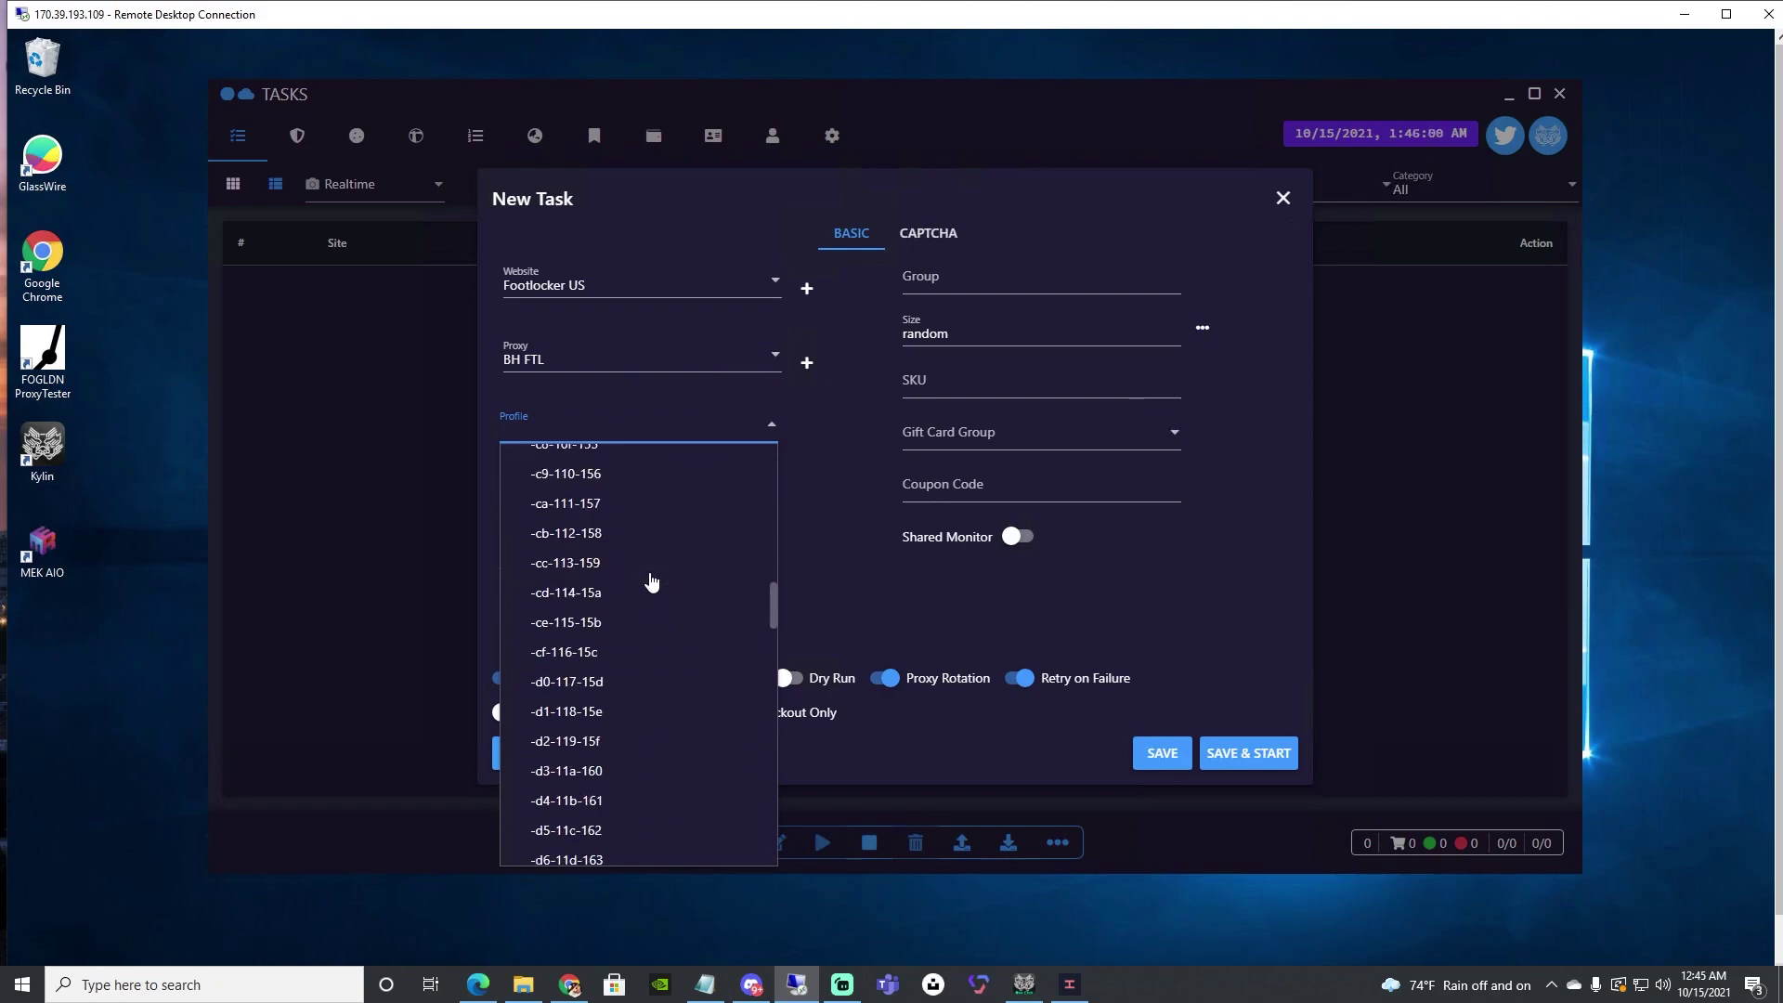
scroll(657, 580, "down", 3)
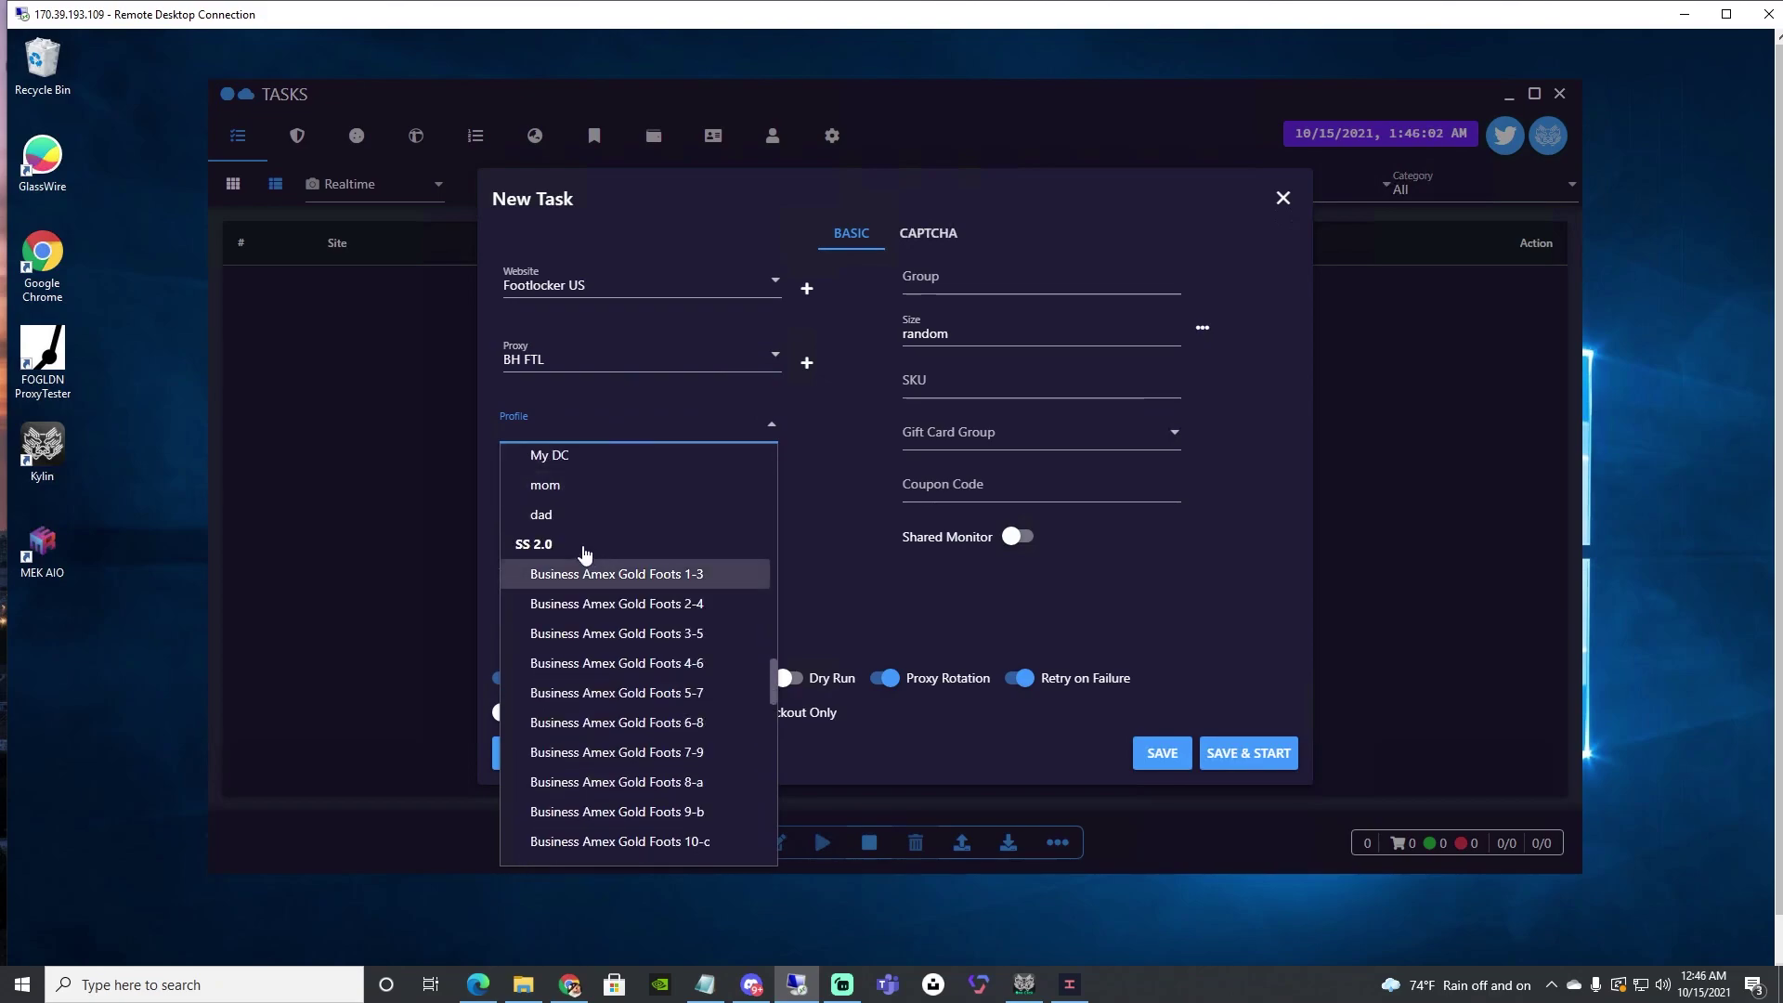
left_click(650, 546)
left_click(857, 572)
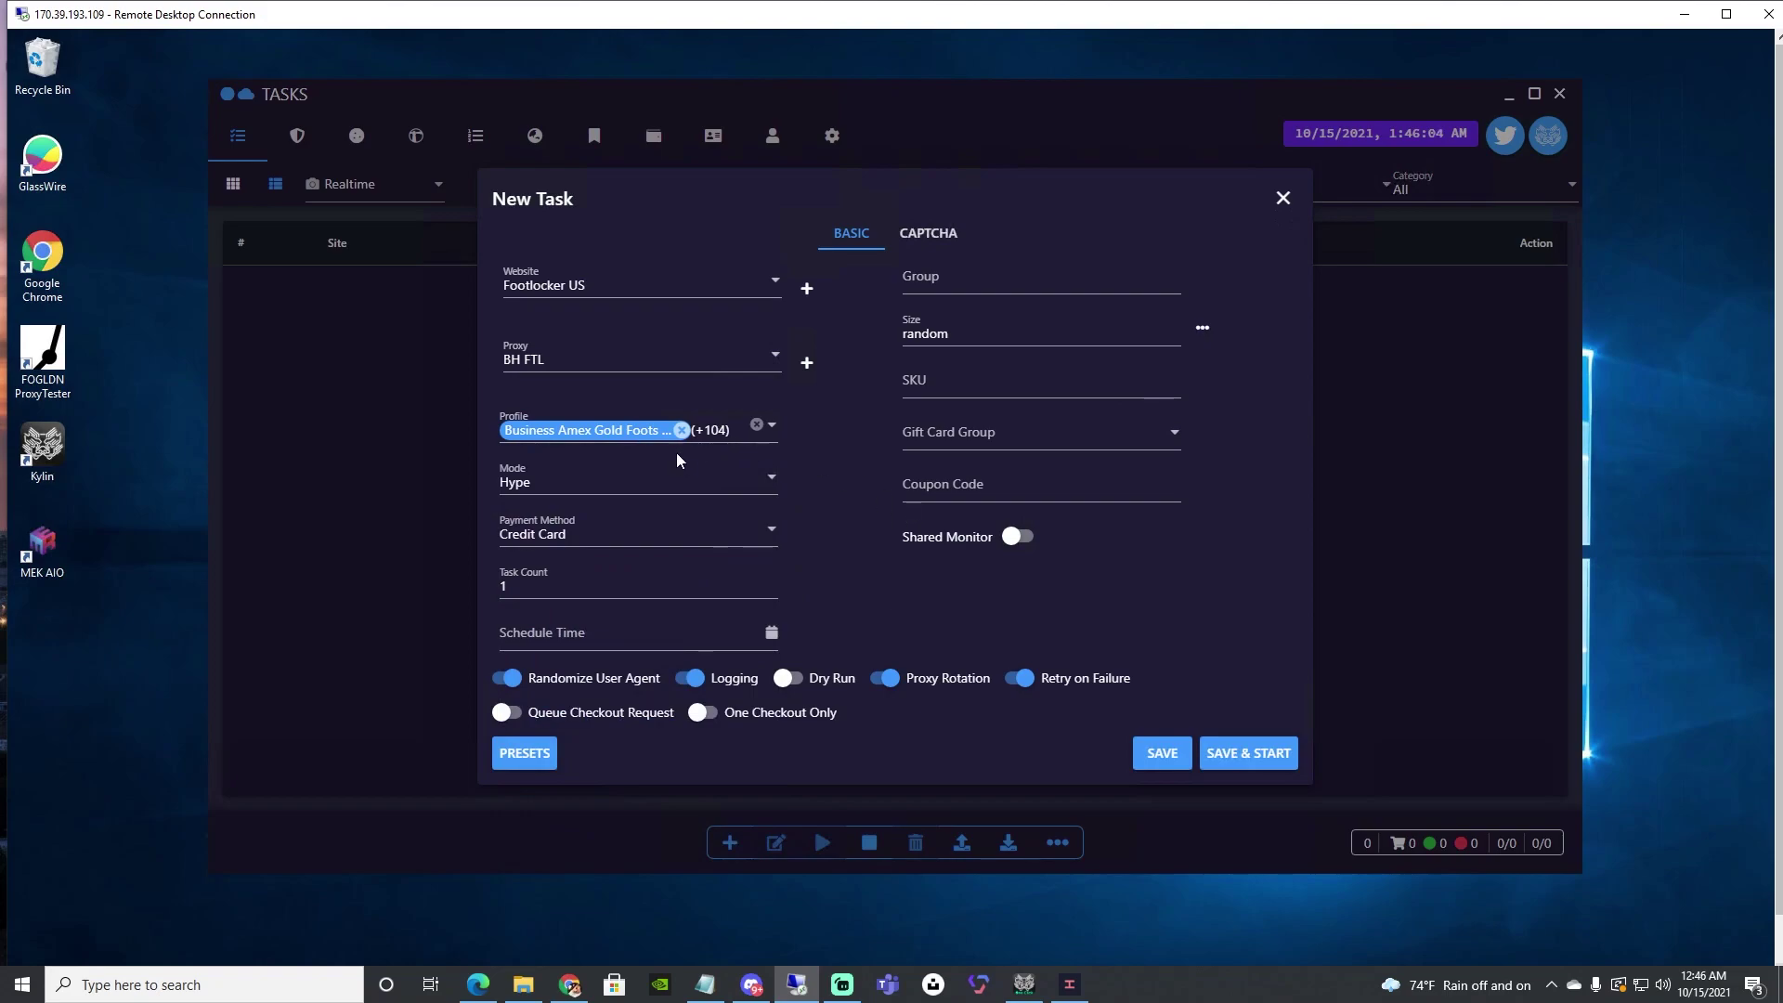
left_click(624, 483)
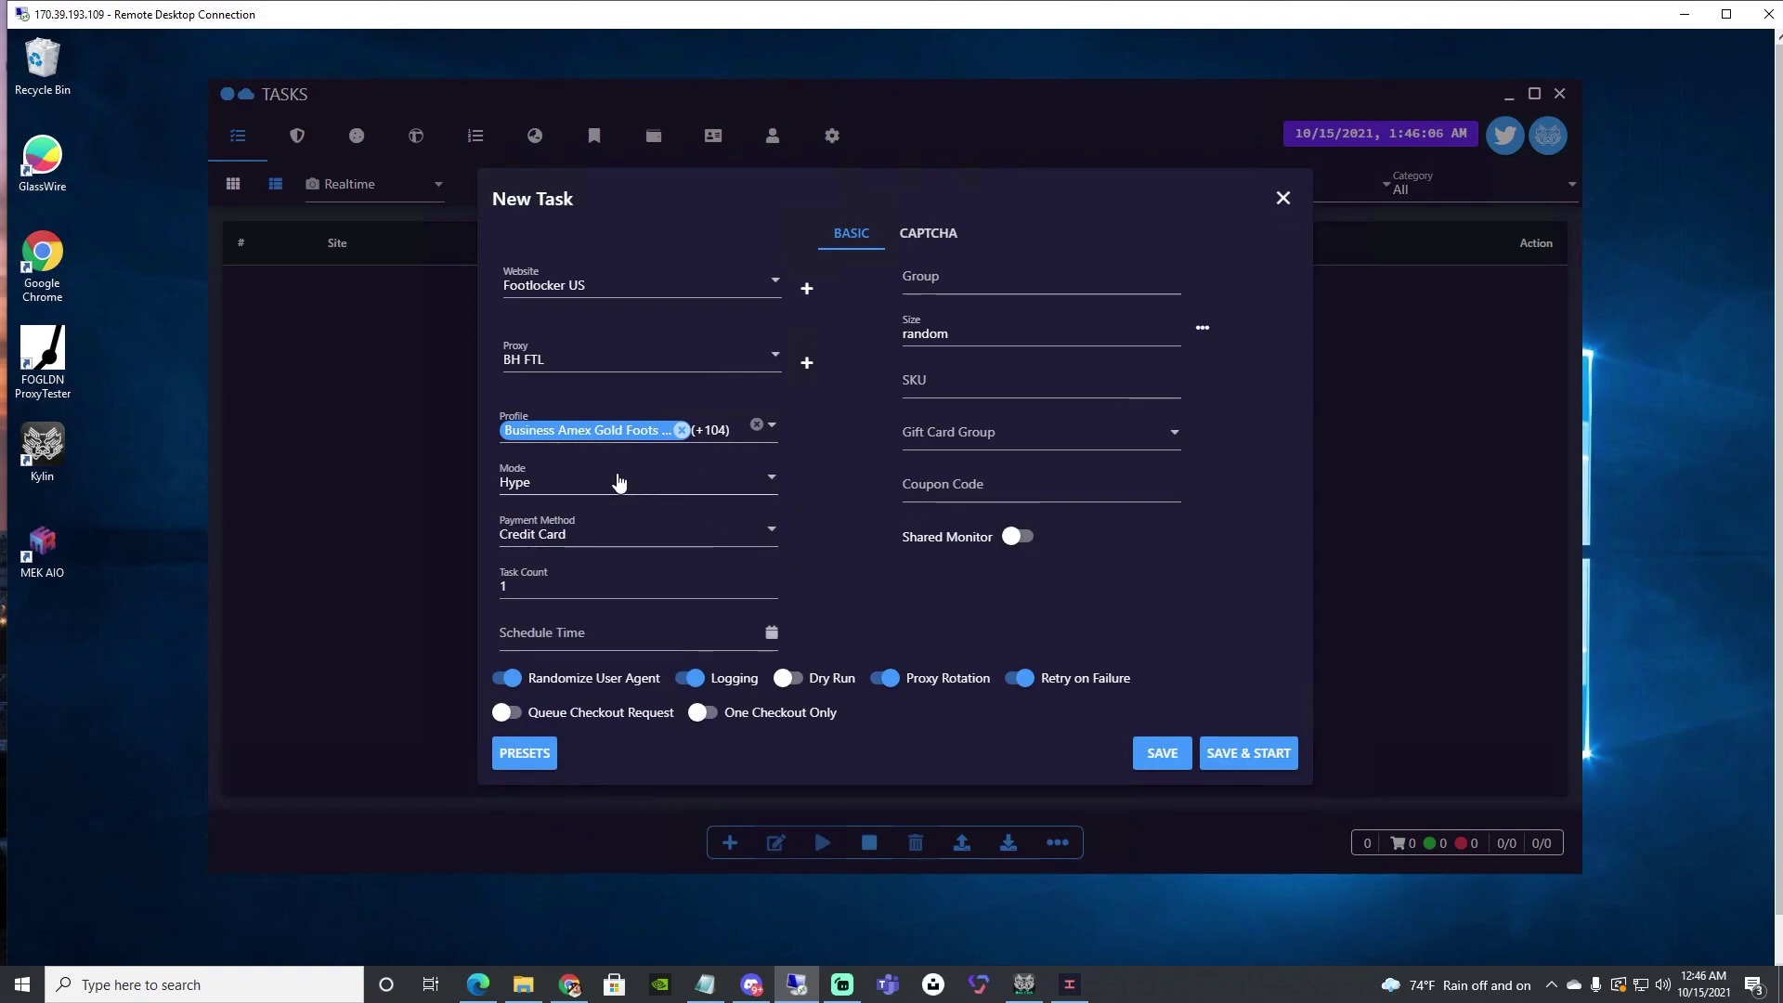
Step: Set the task mode to Hype Exp 2 and the task count to 2
left_click(557, 571)
left_click(600, 585)
key("BackSpace")
type("2")
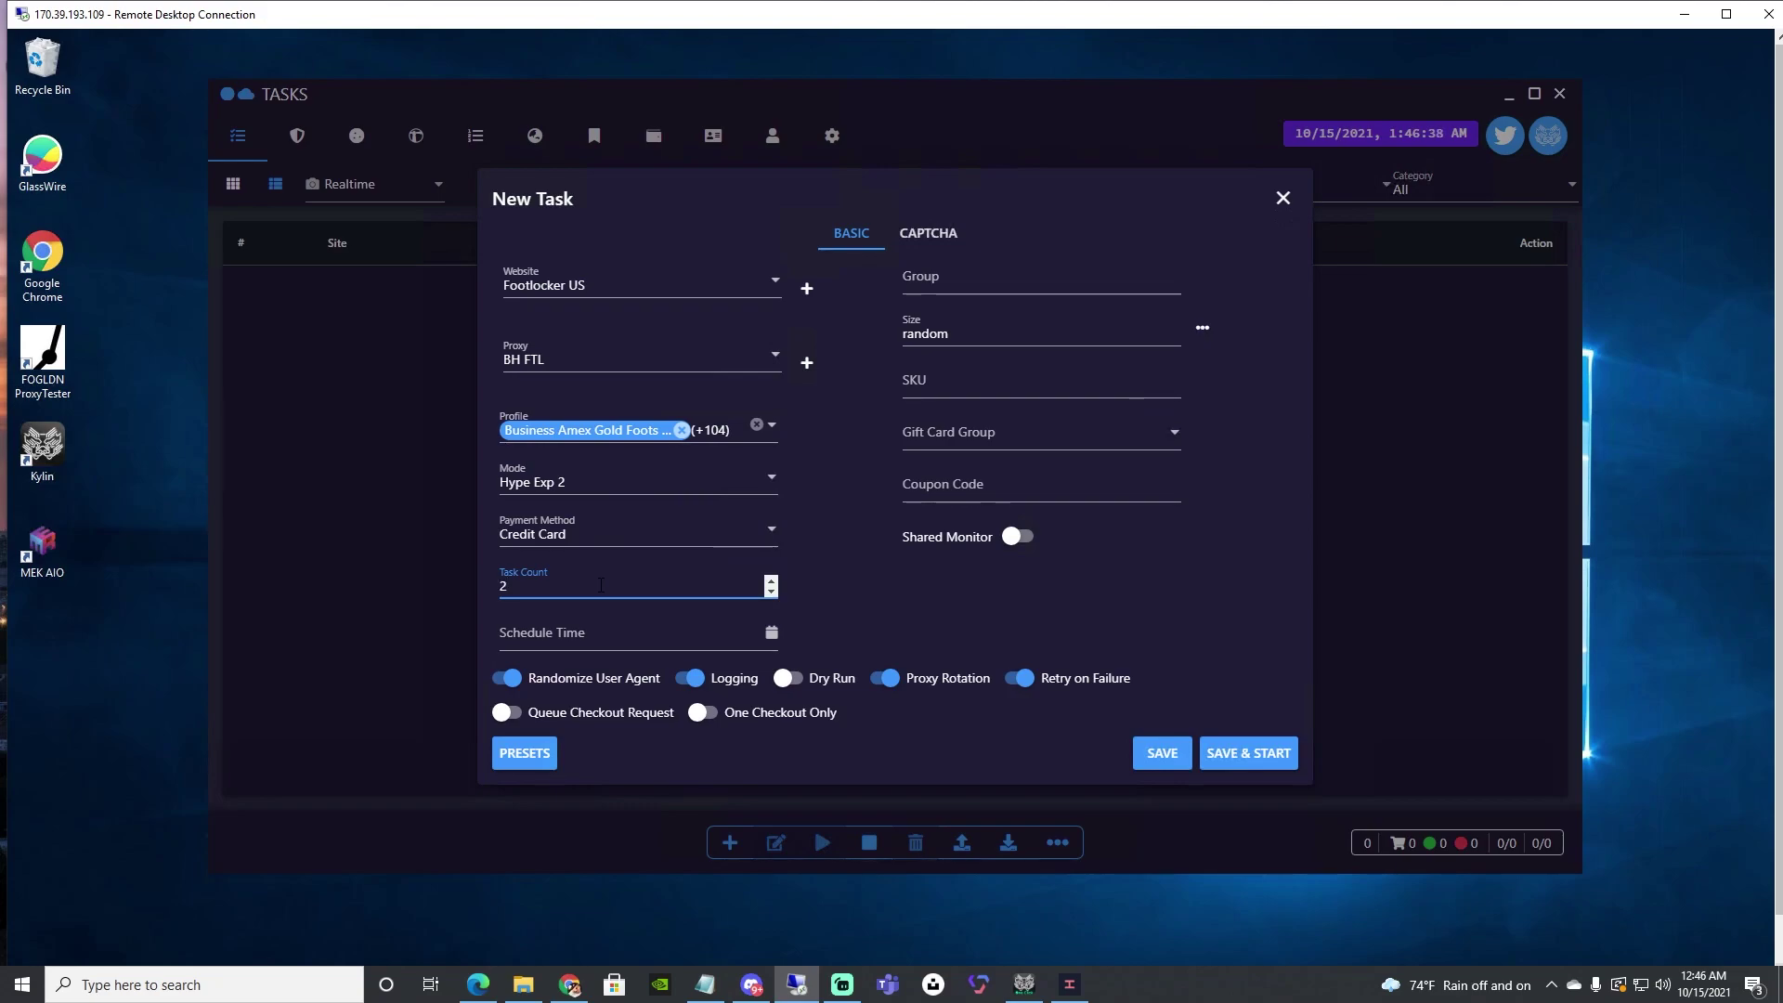
left_click(878, 596)
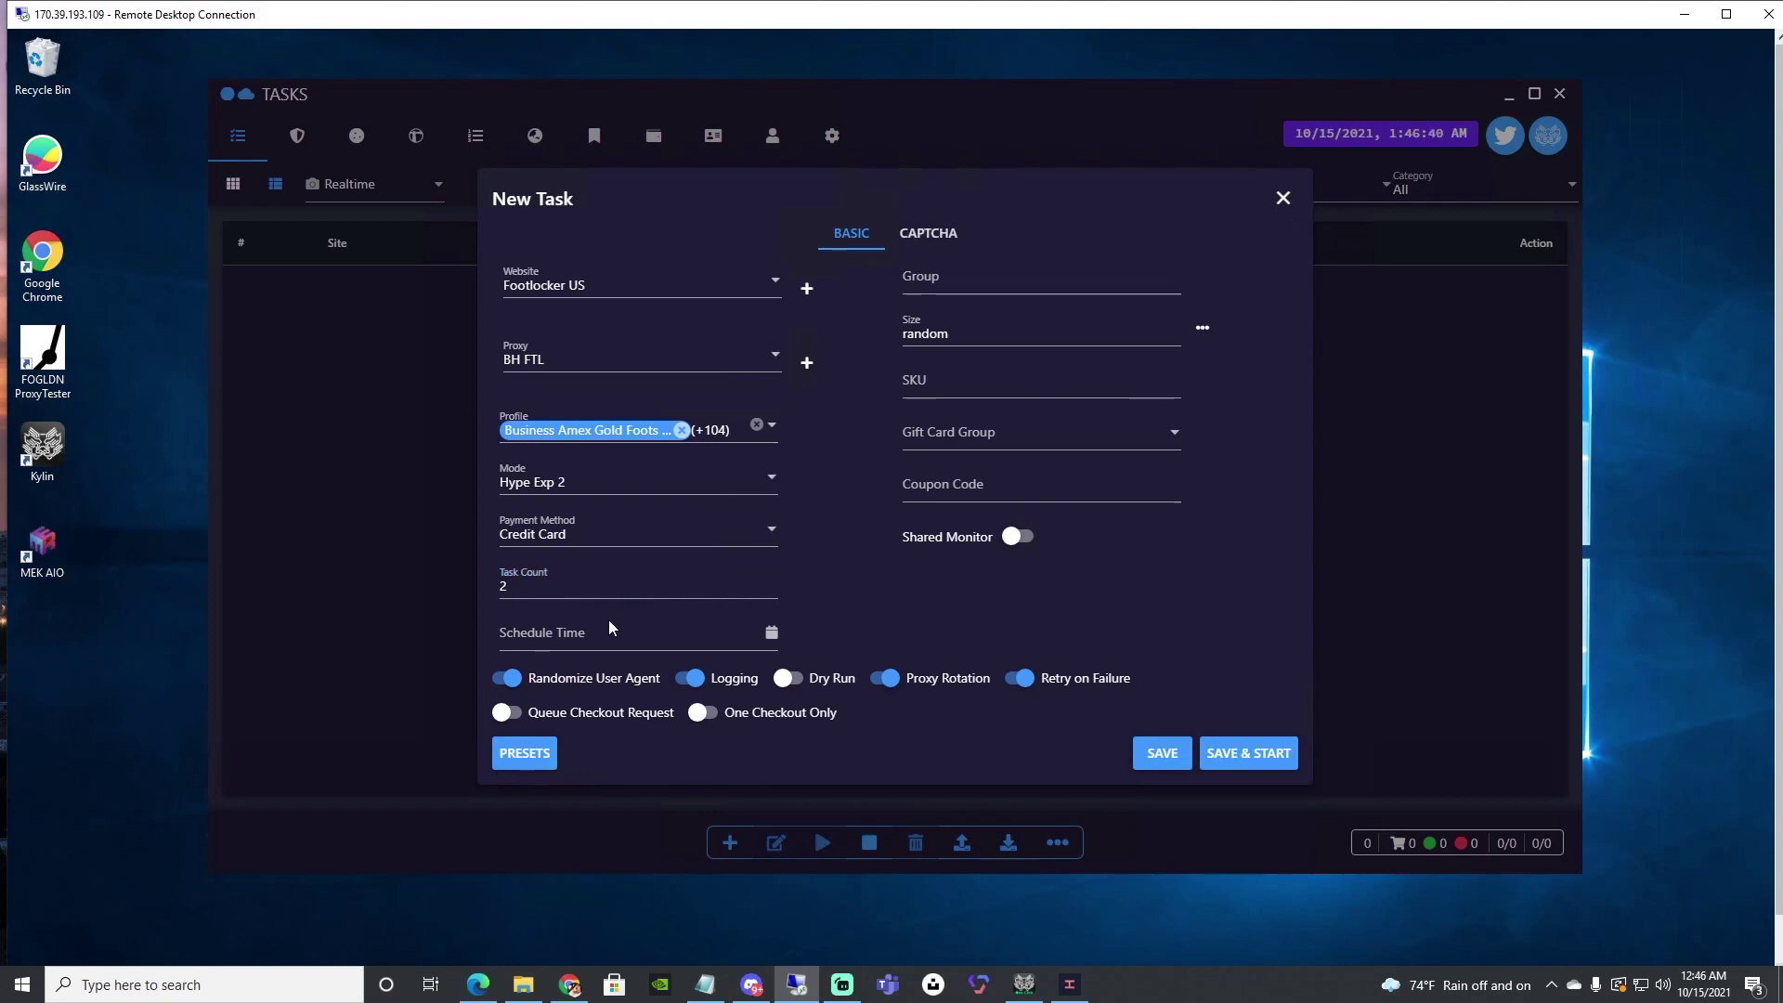
mouse_move(523, 694)
mouse_move(835, 687)
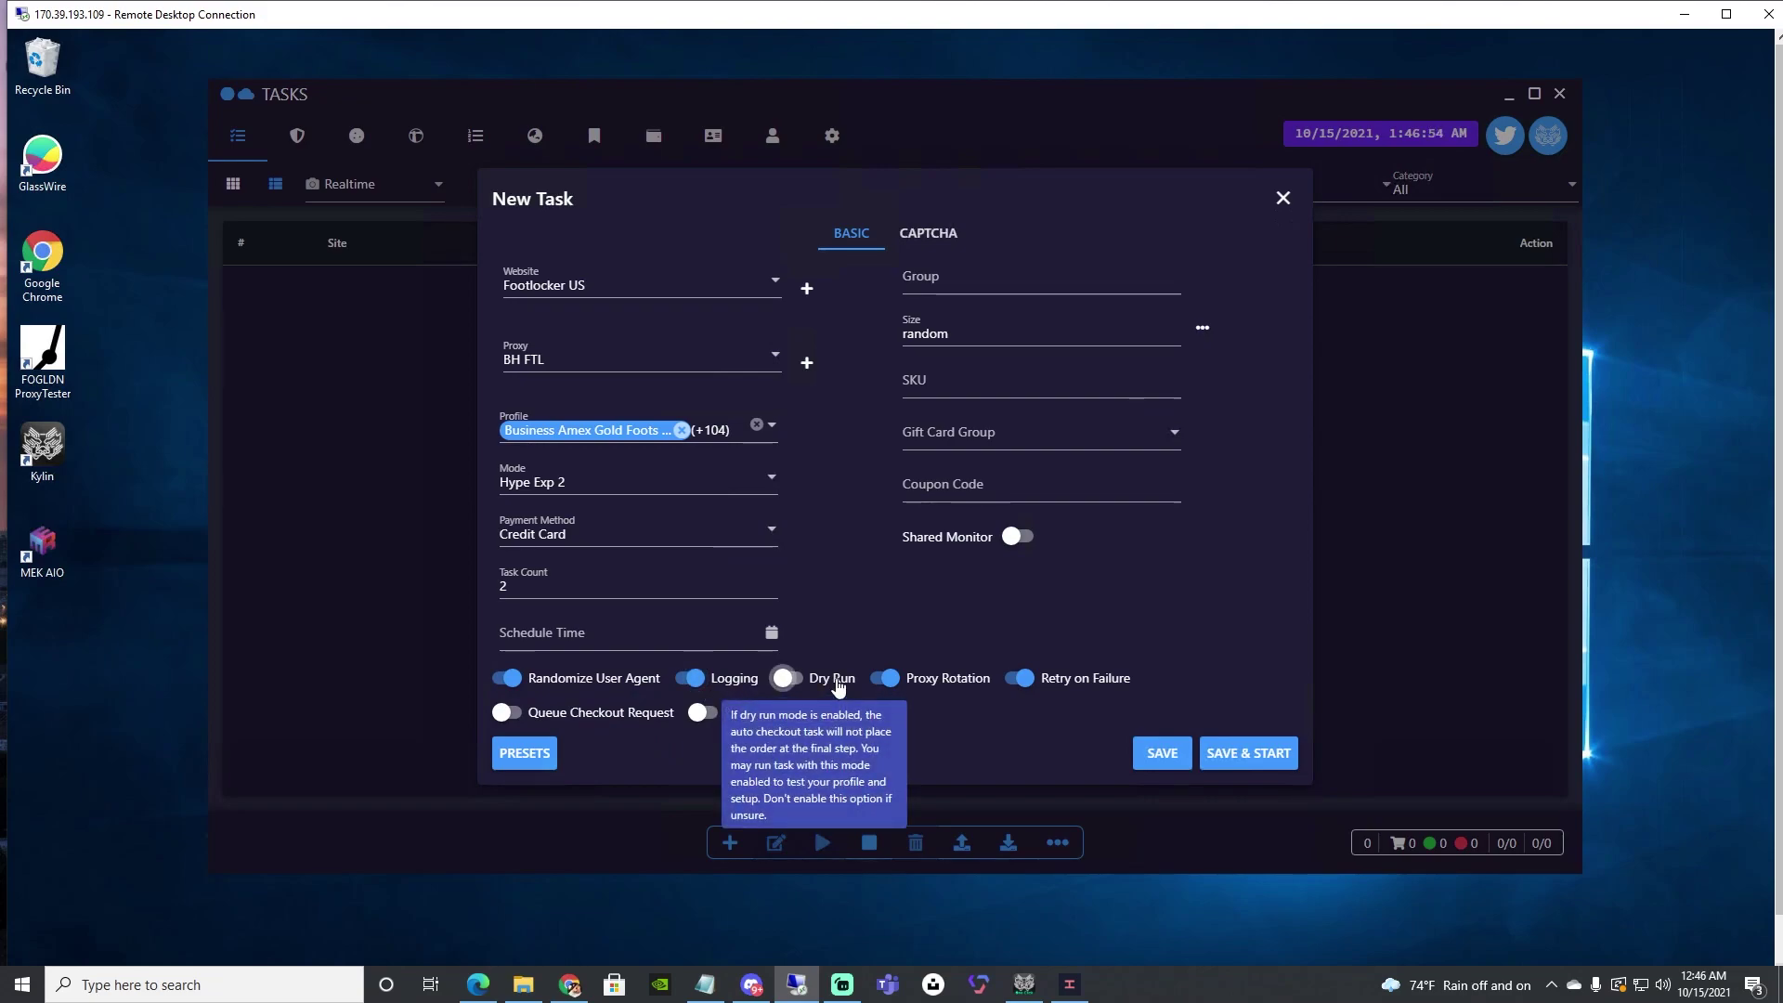
mouse_move(939, 692)
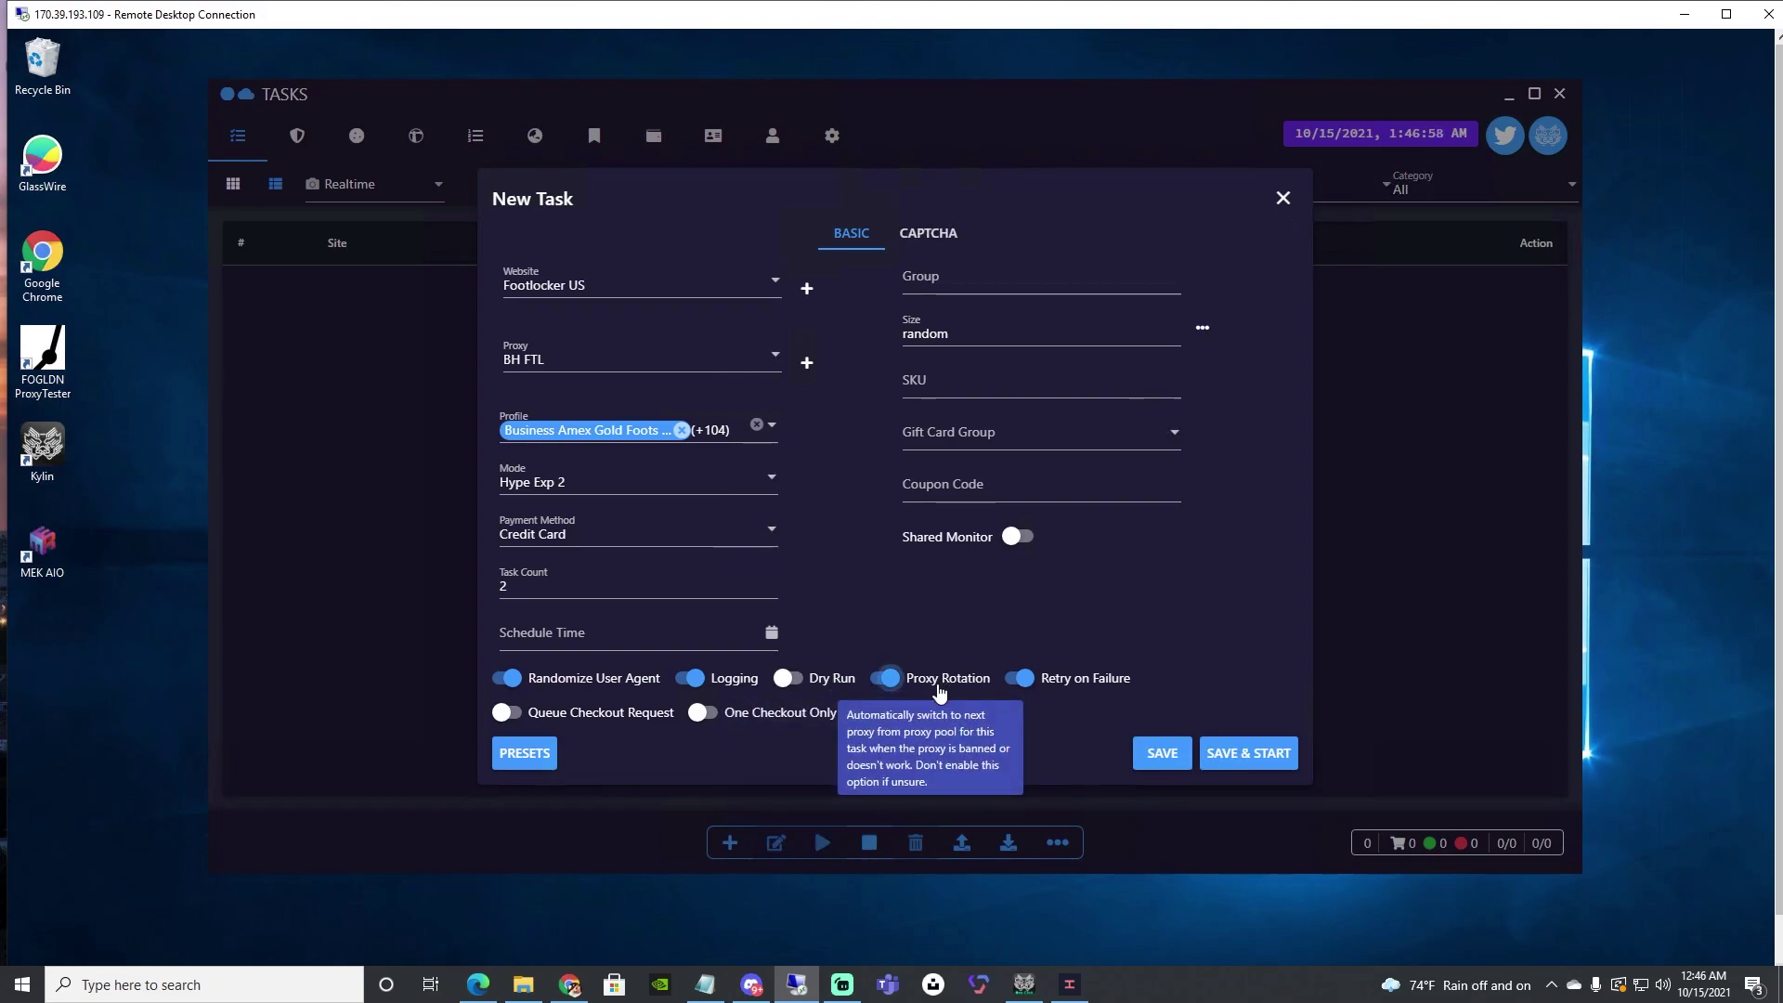
mouse_move(1095, 687)
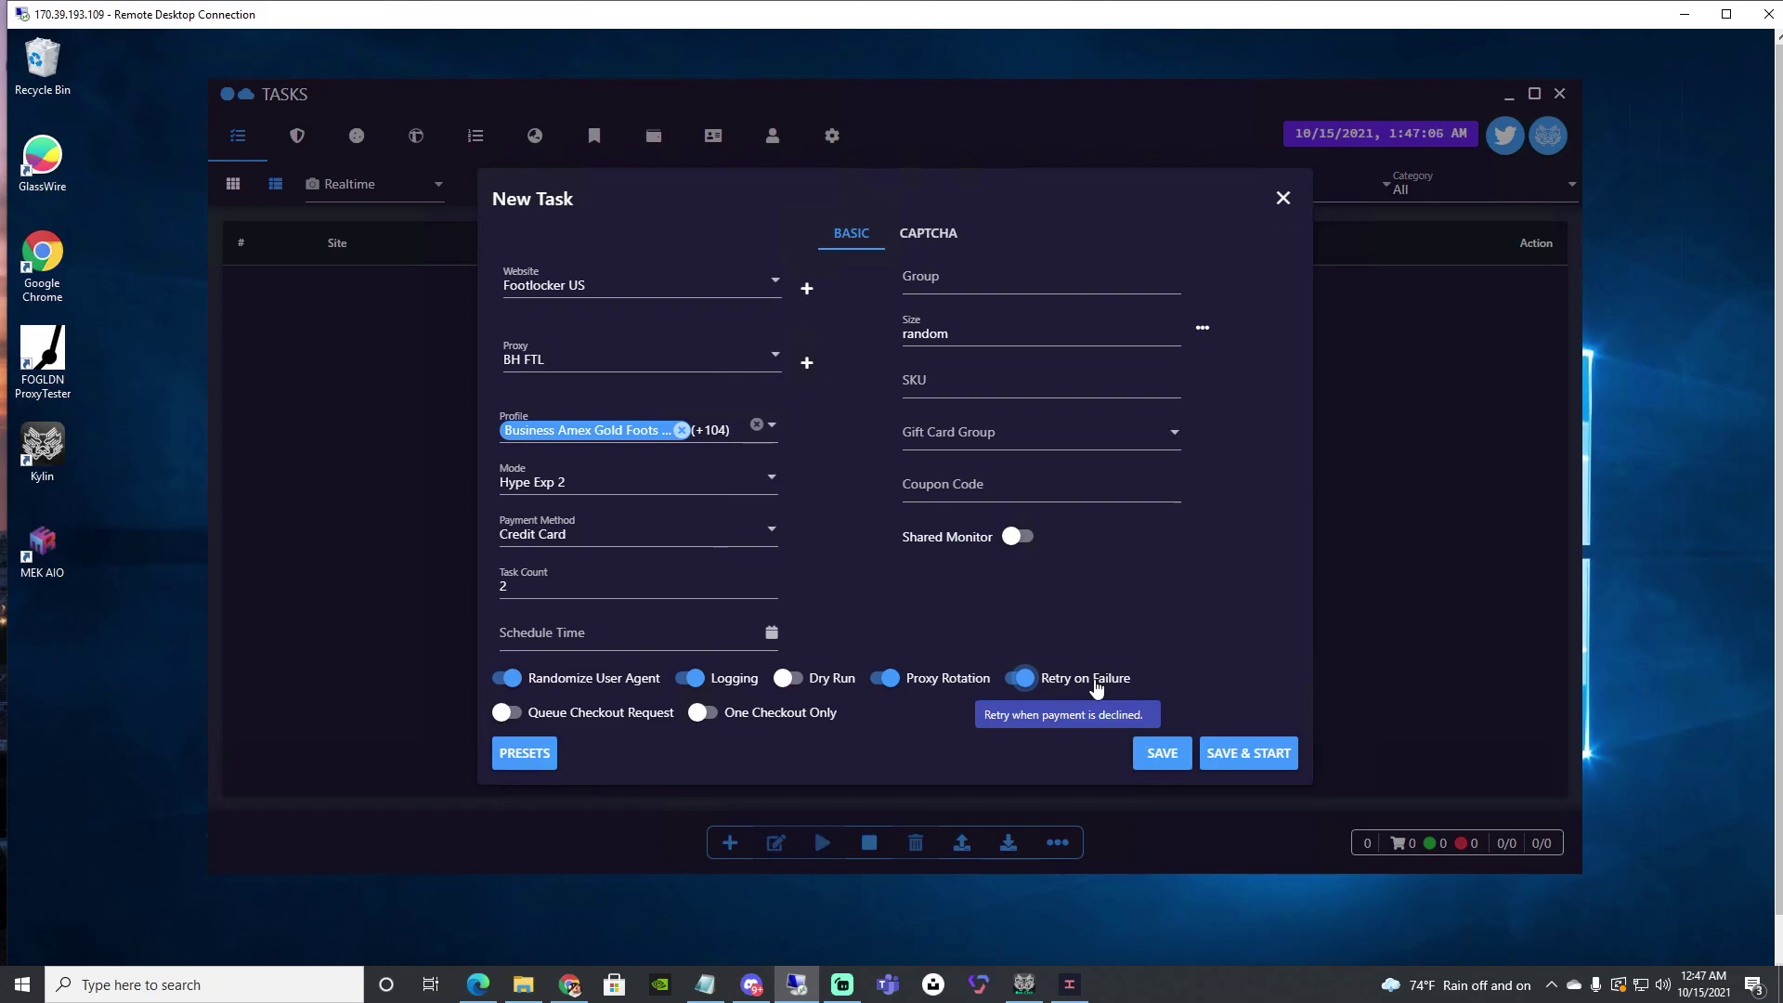
Step: Turn on Queue Checkout Request and One Checkout Only, and fill in group MEN FTL
left_click(527, 721)
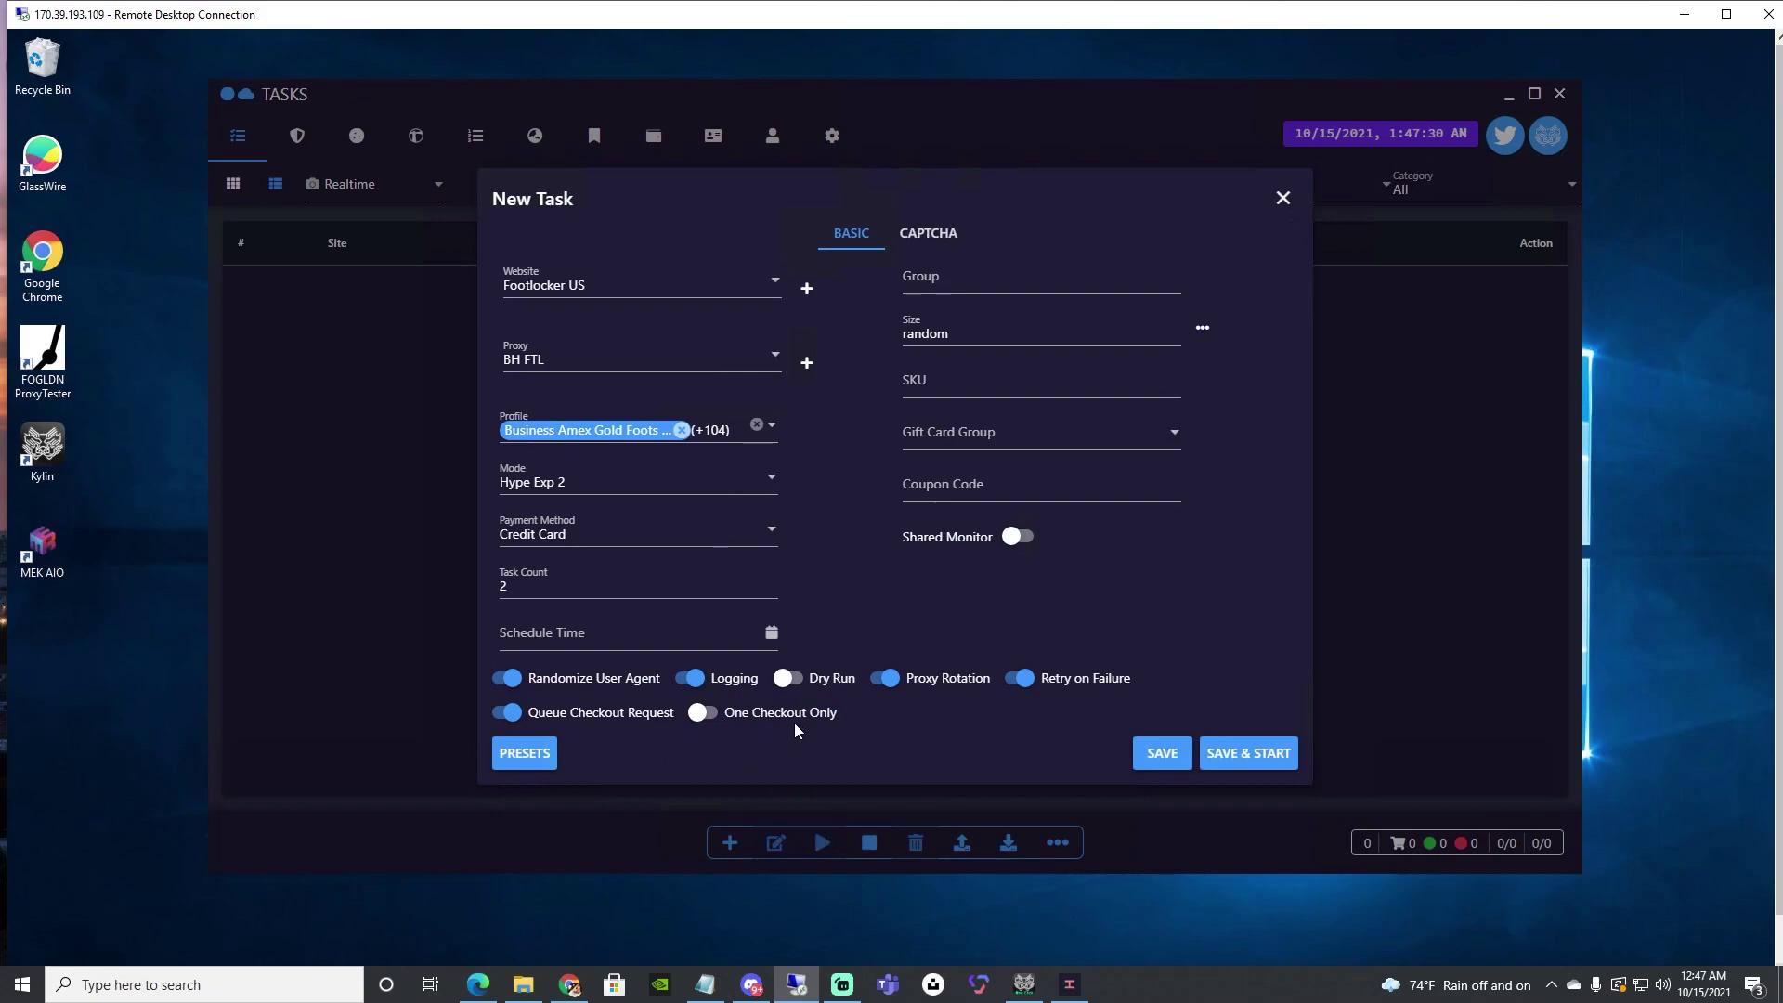
left_click(702, 712)
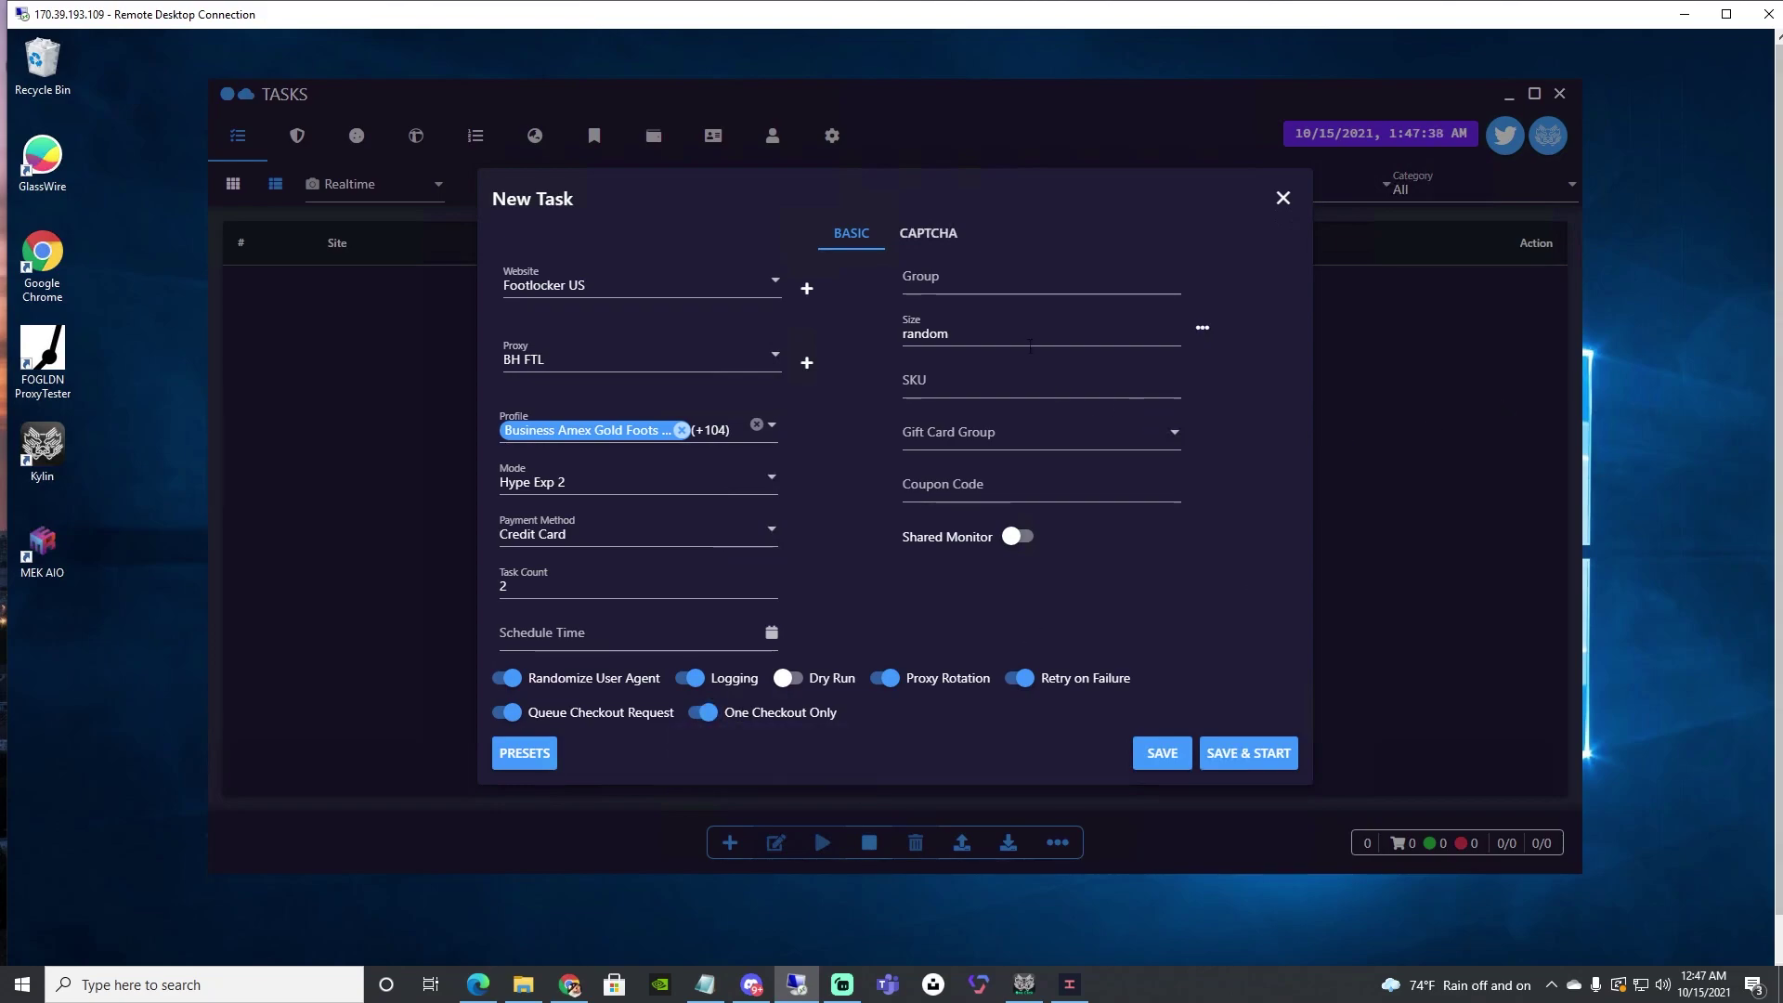
left_click(1009, 280)
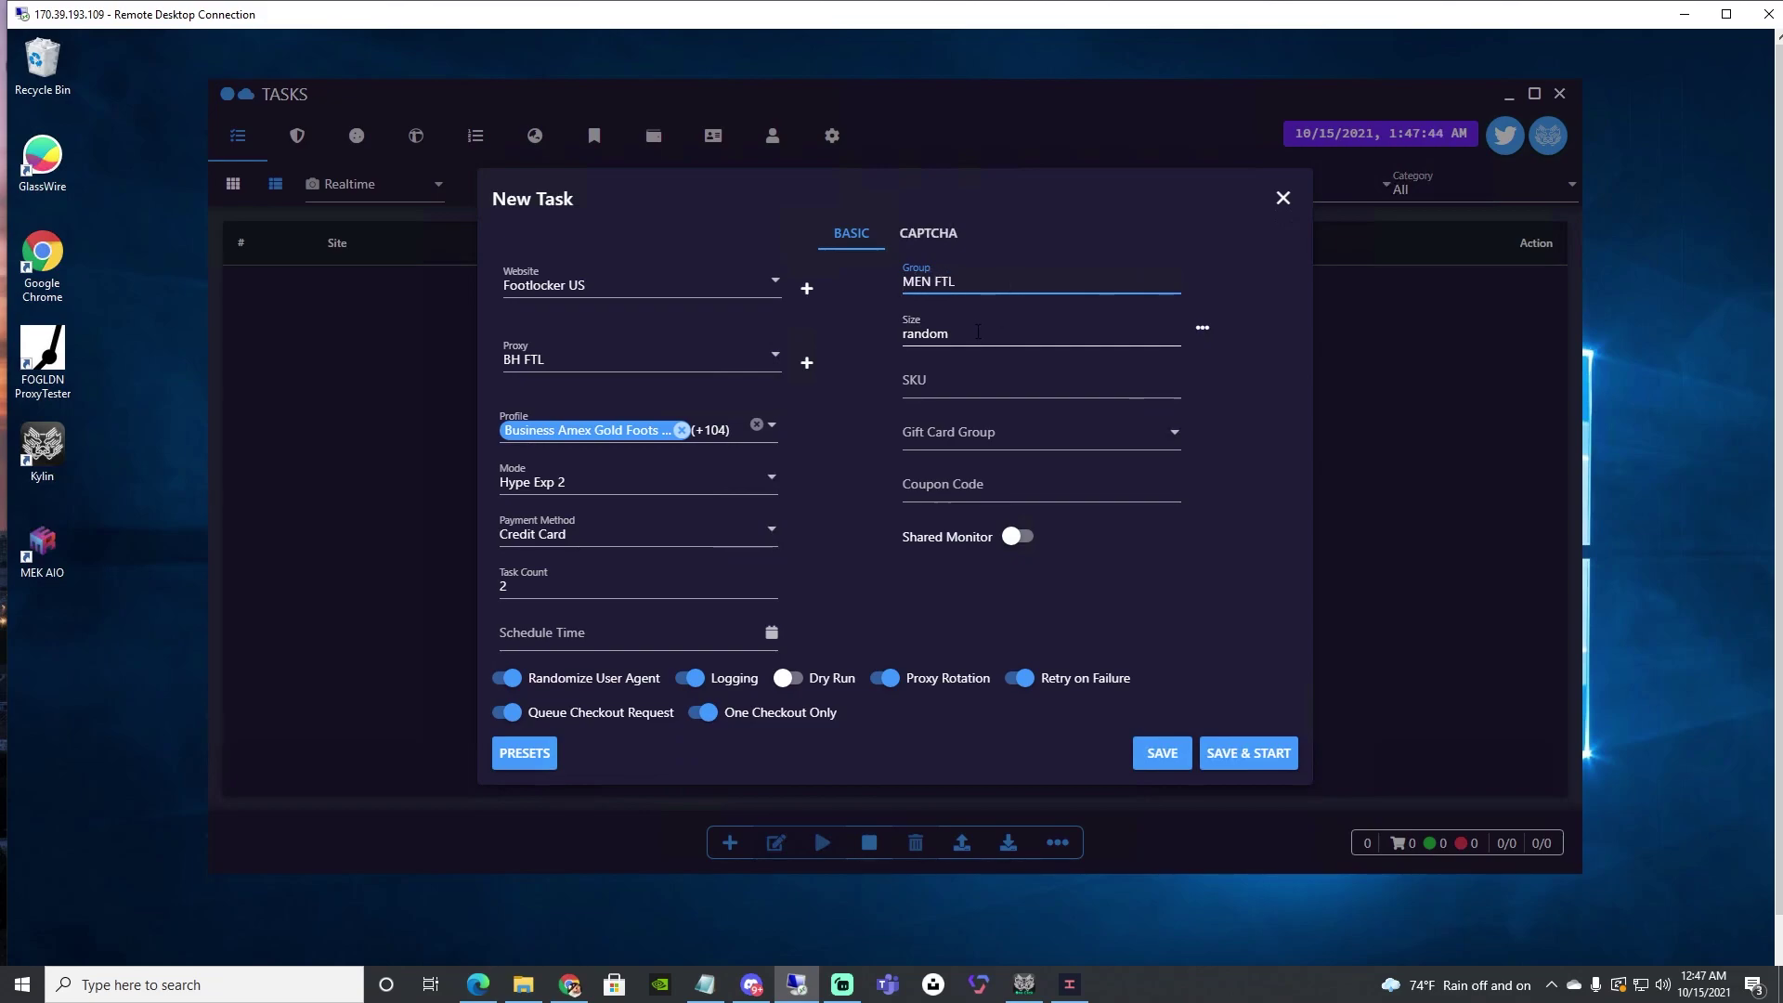
Step: Paste SKU D1391003 and switch Shared Monitor on
left_click(936, 385)
type("0286001")
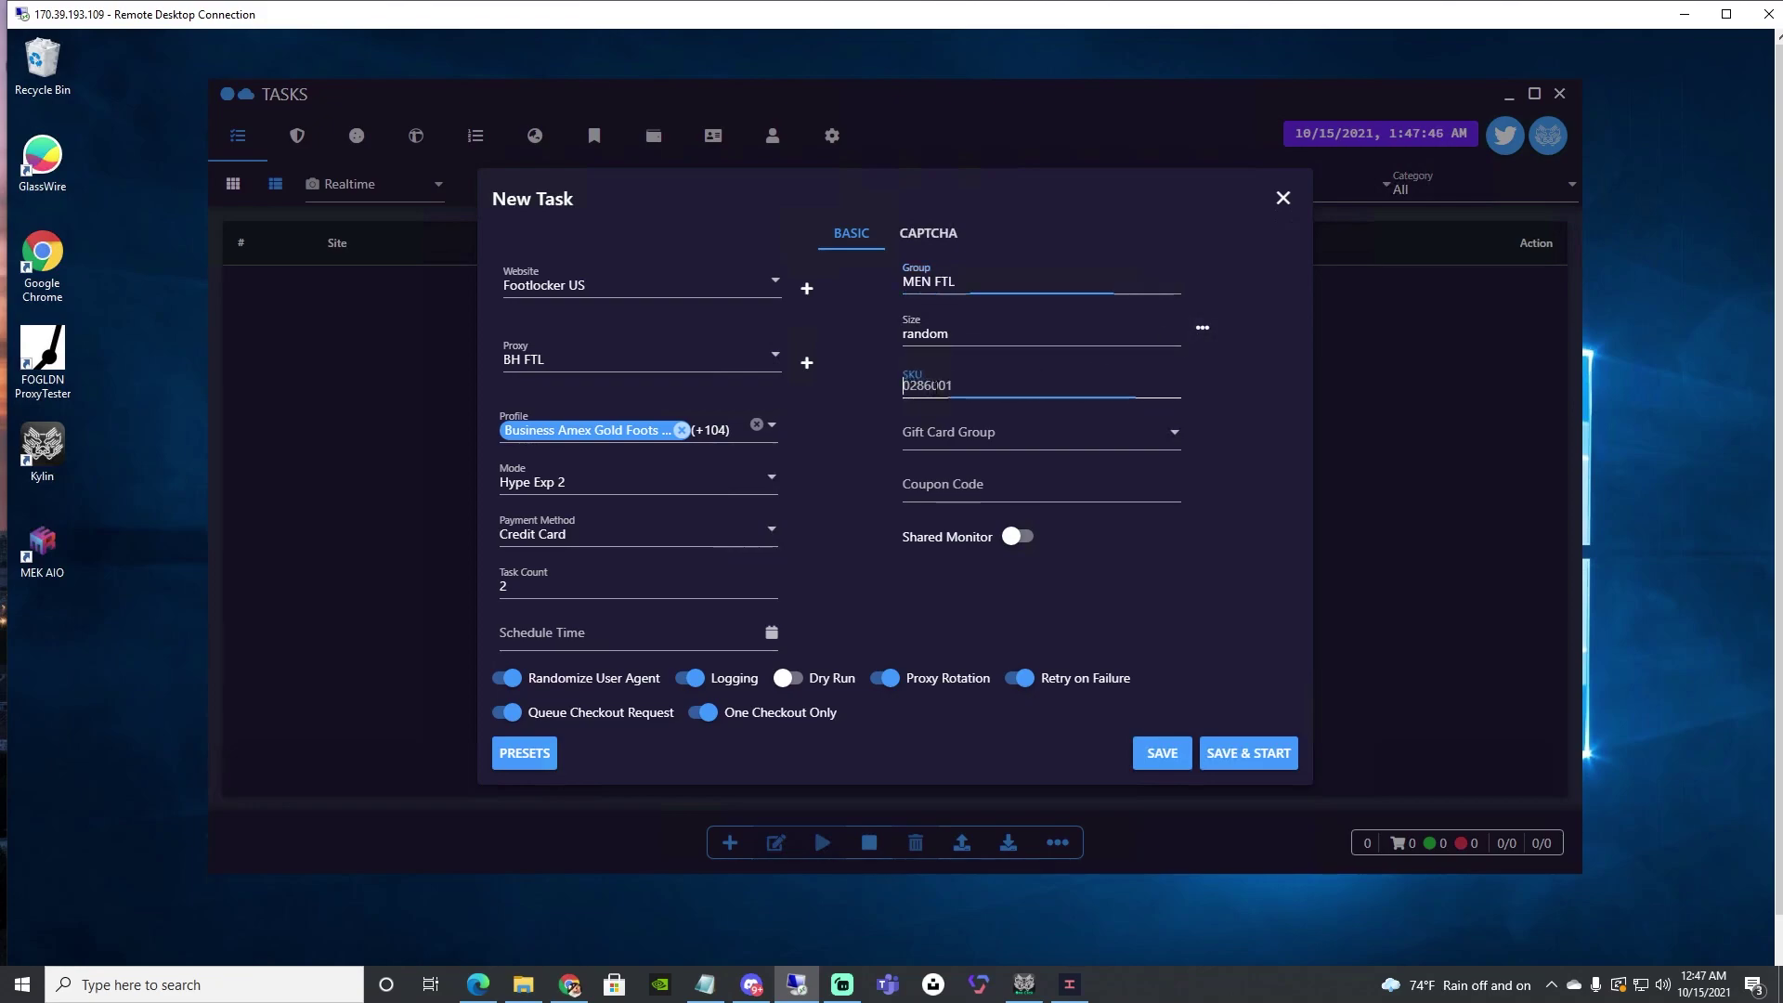
key("ctrl+a")
type("D1391003")
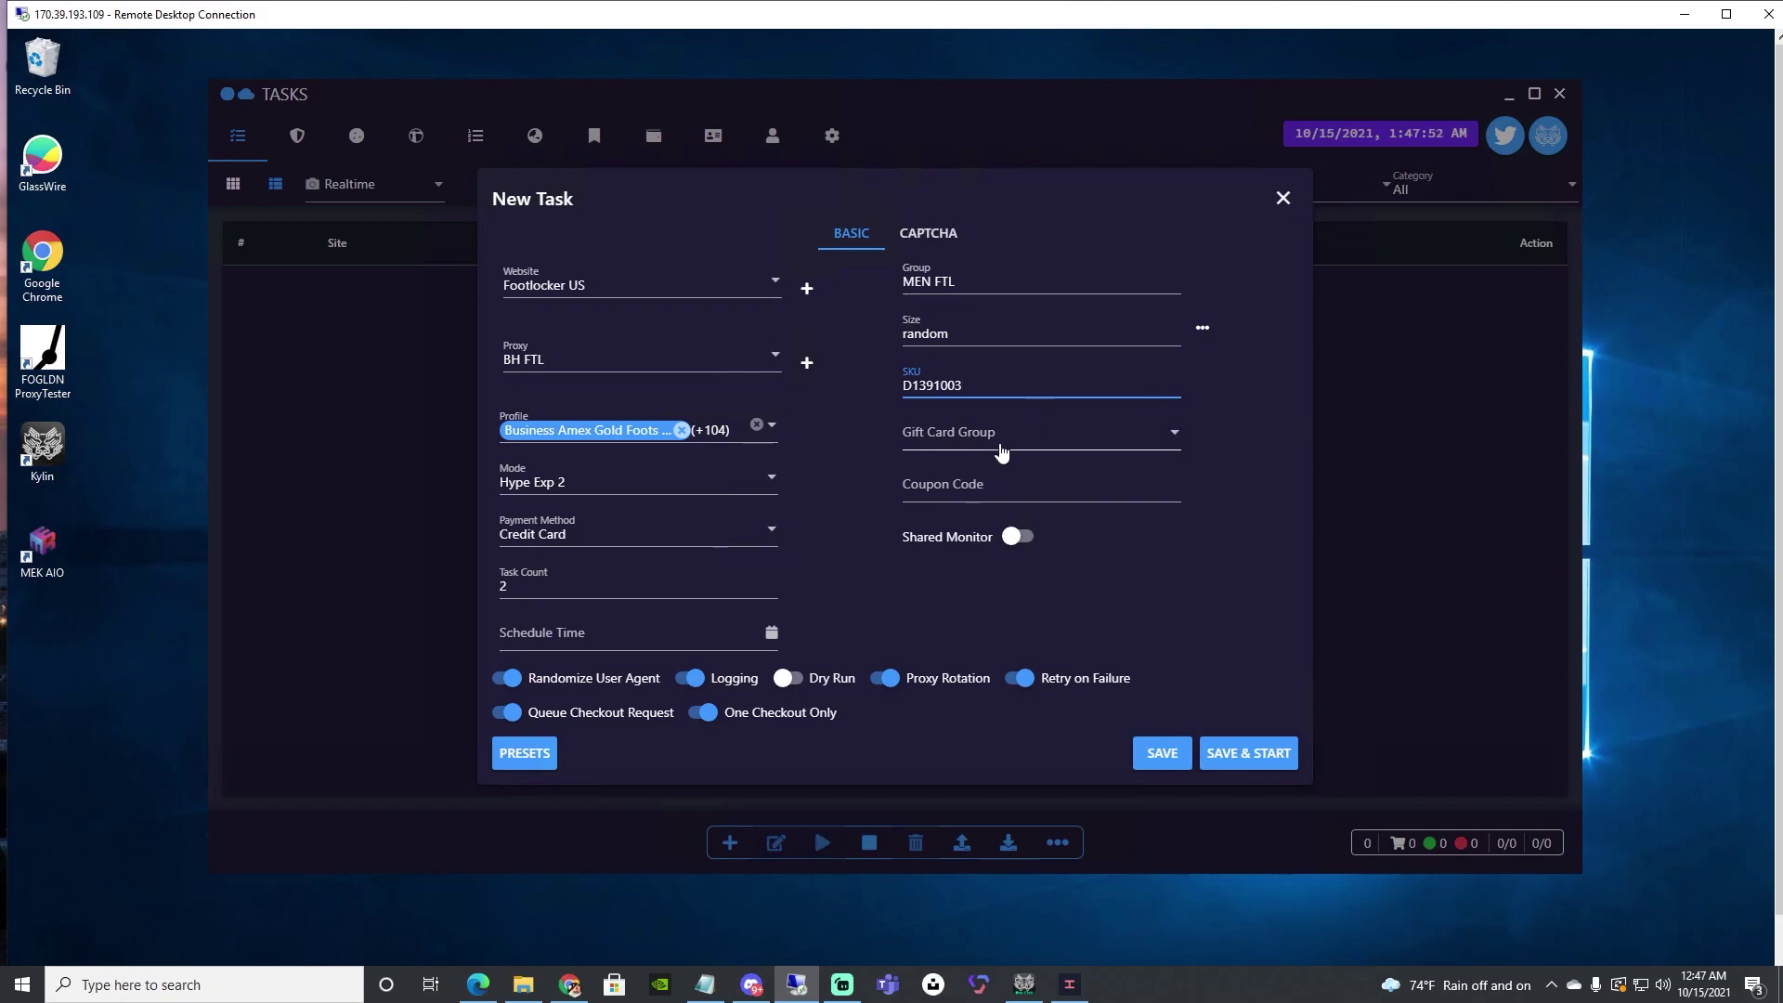
left_click(1018, 537)
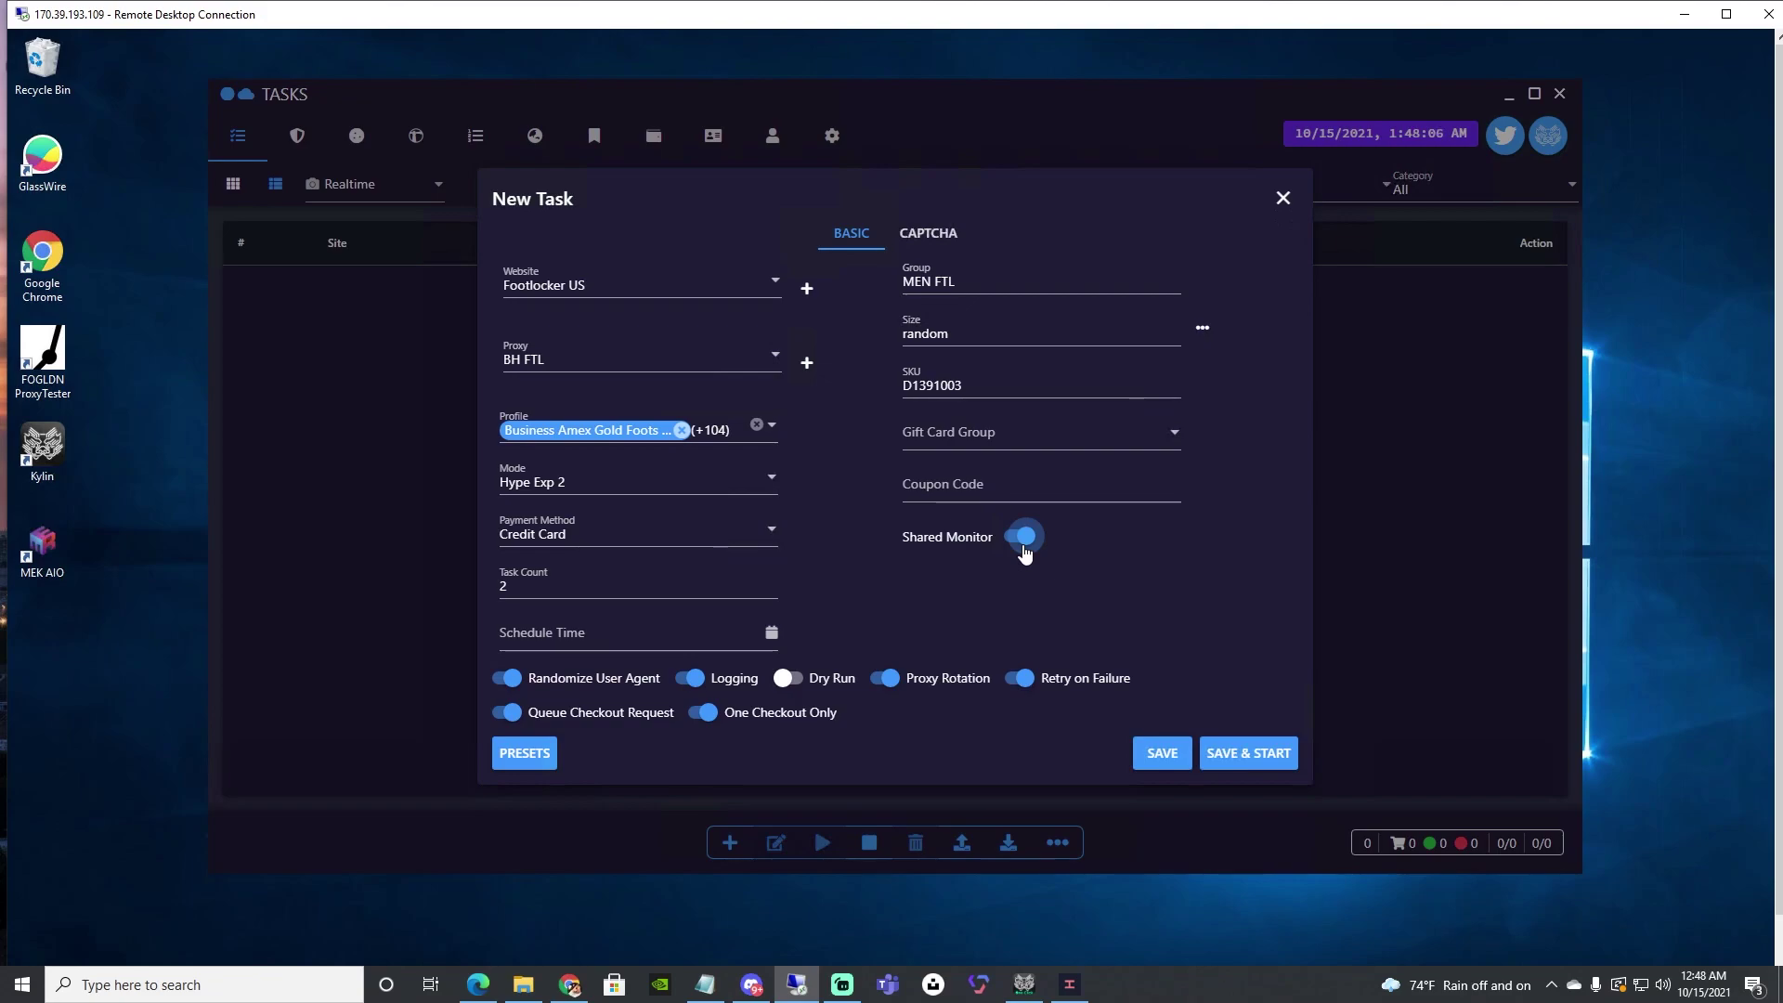
left_click(1026, 538)
left_click(1028, 546)
Step: Save task batches for the BH FTL, BH FTL 1.0 and BH FS R1 proxy groups
left_click(1162, 744)
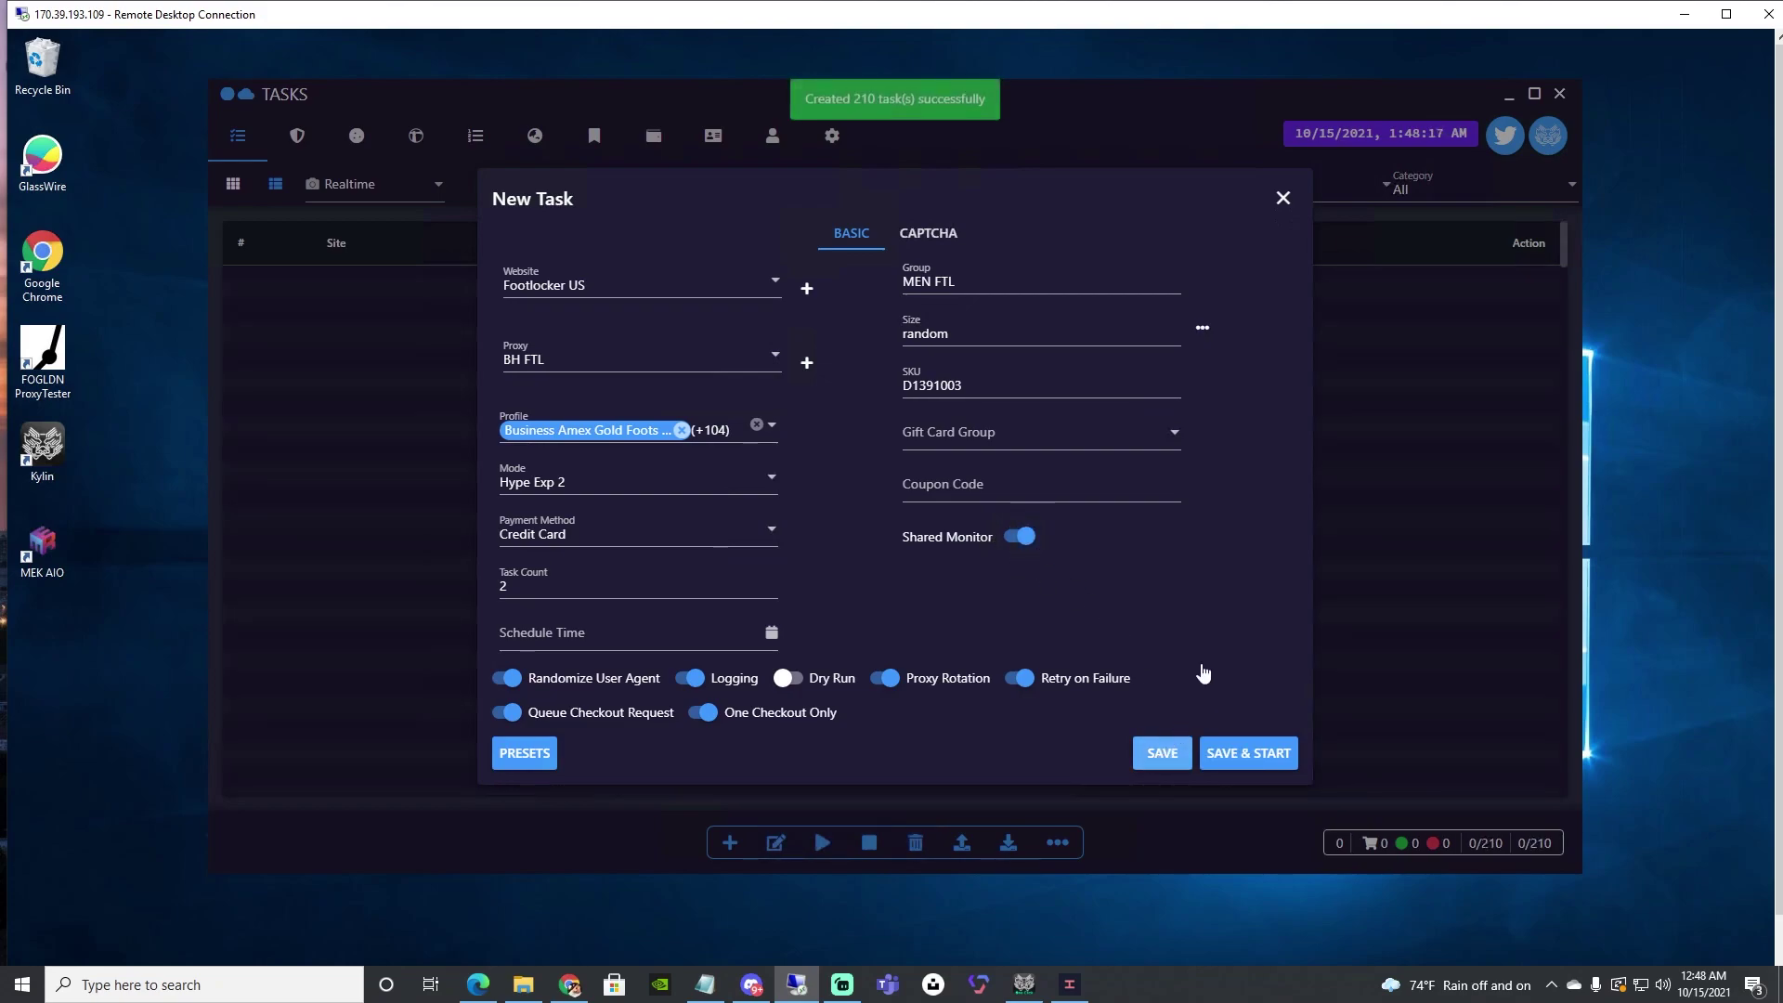
left_click(557, 361)
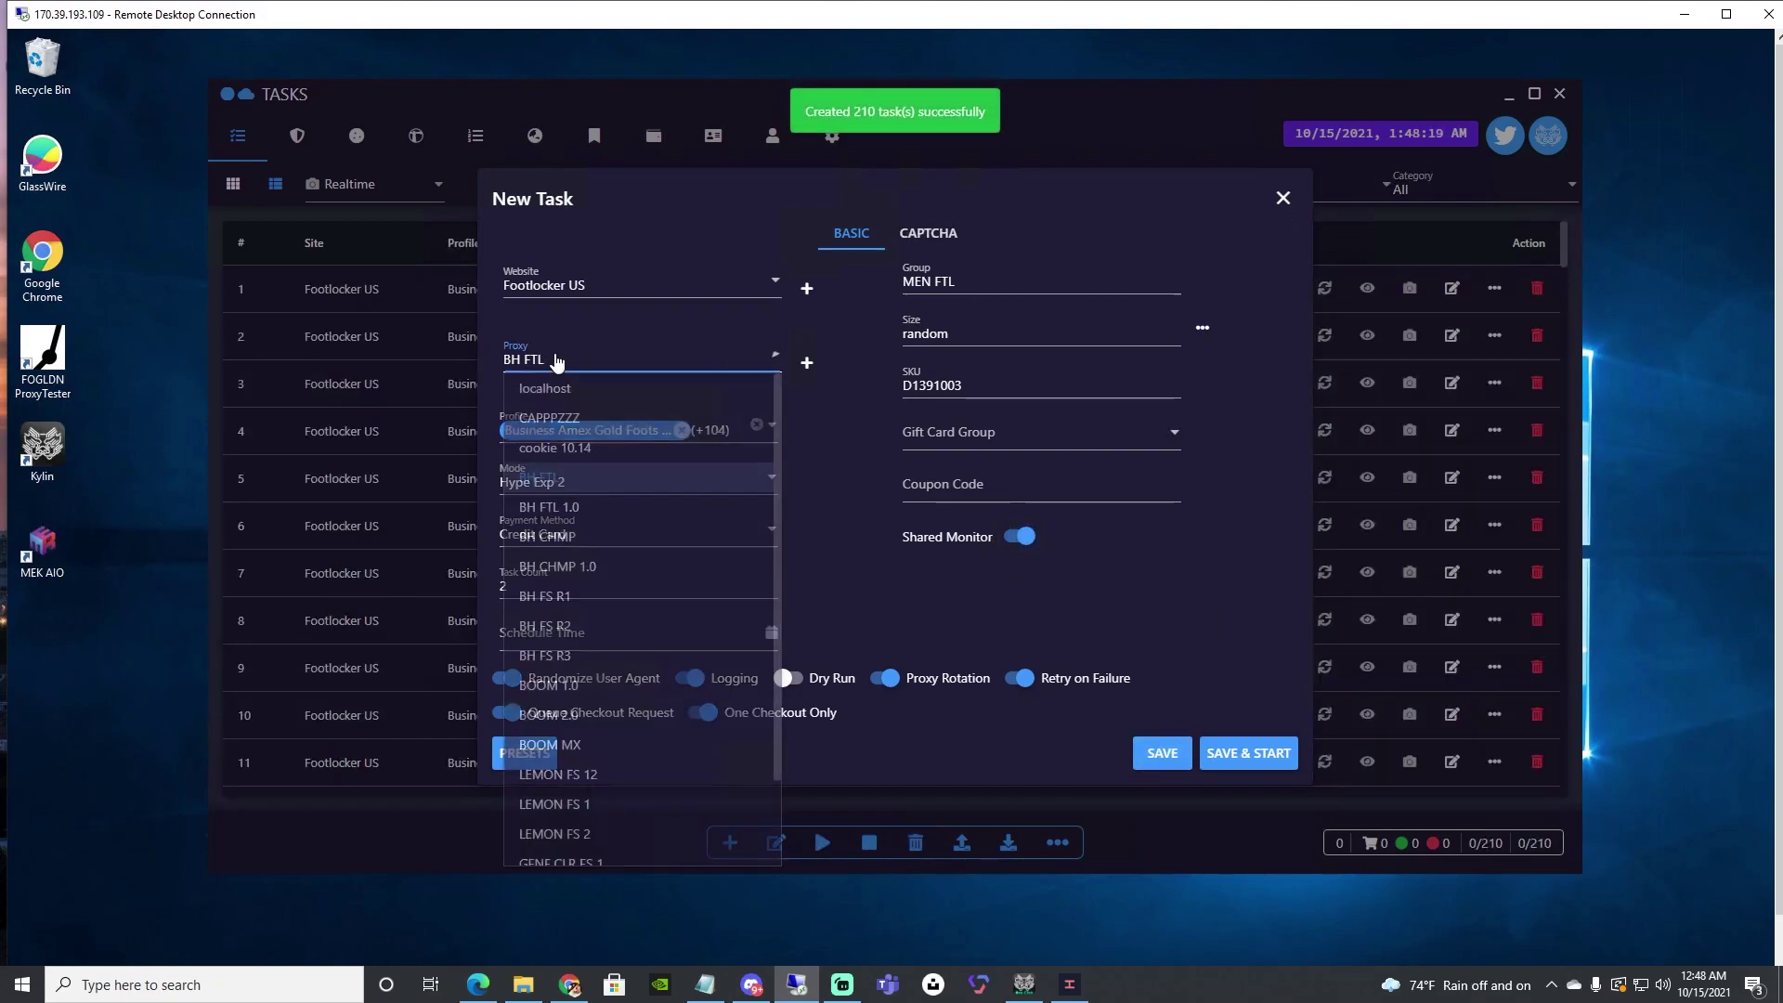
left_click(586, 506)
left_click(1140, 761)
left_click(573, 370)
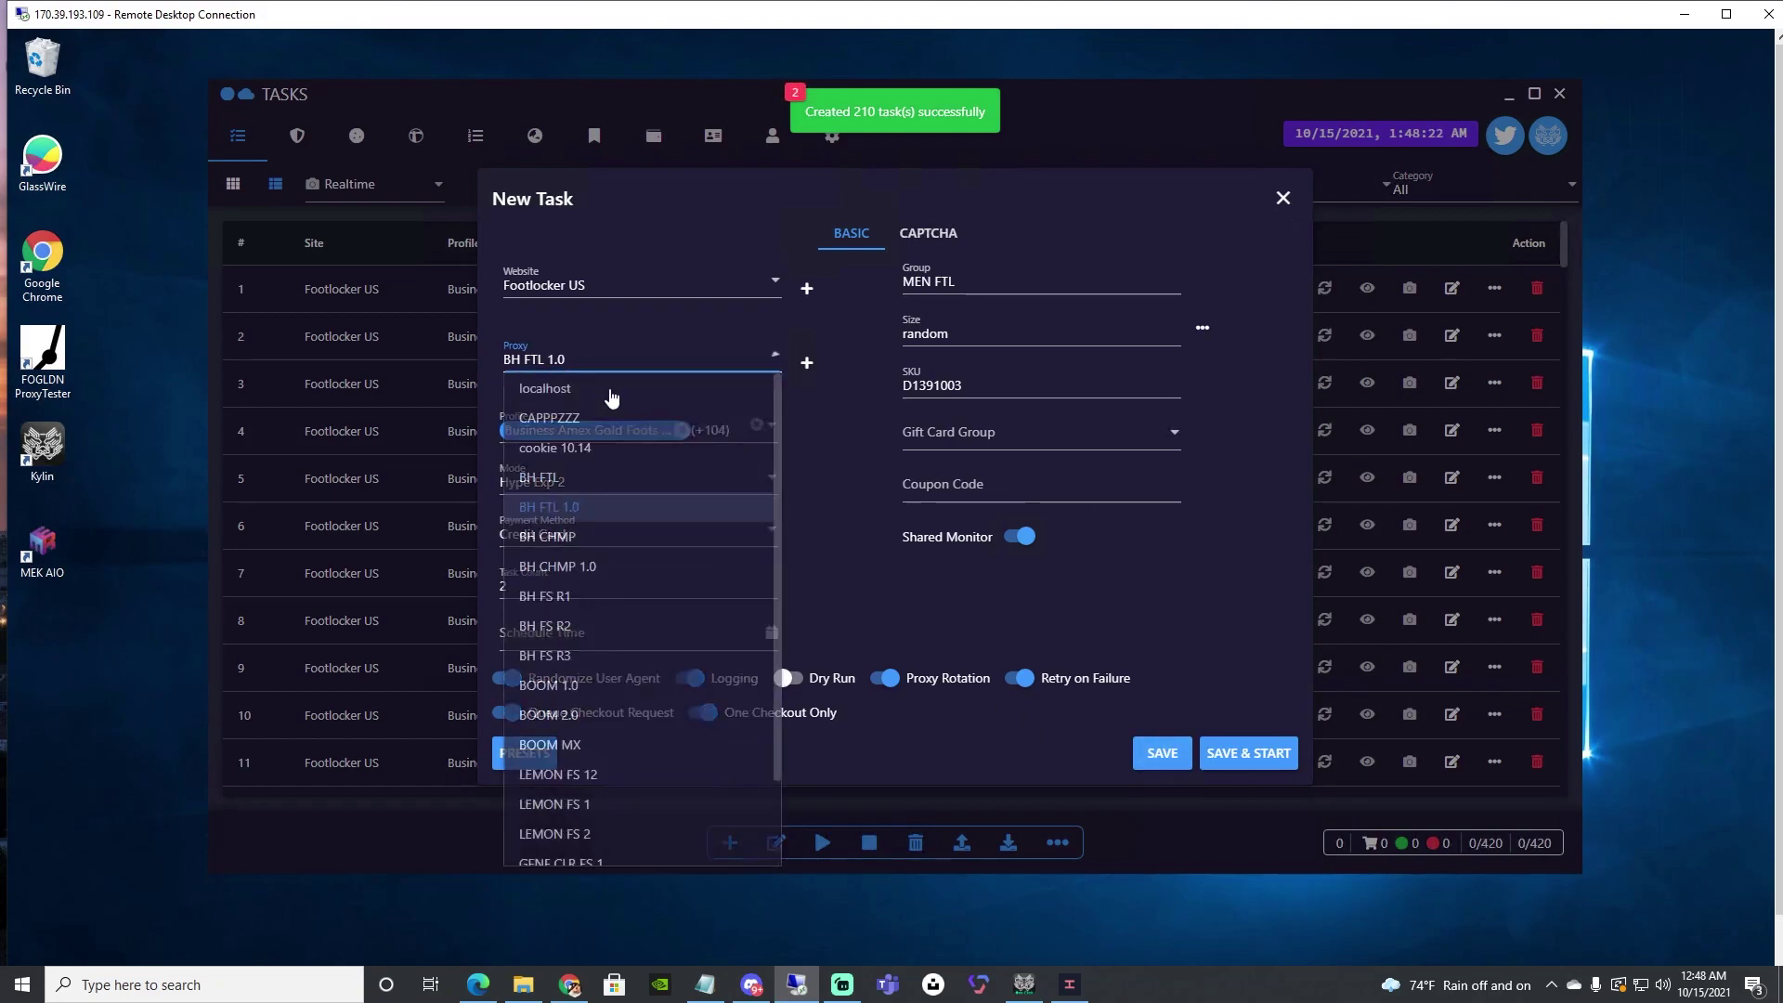
left_click(571, 599)
left_click(1158, 755)
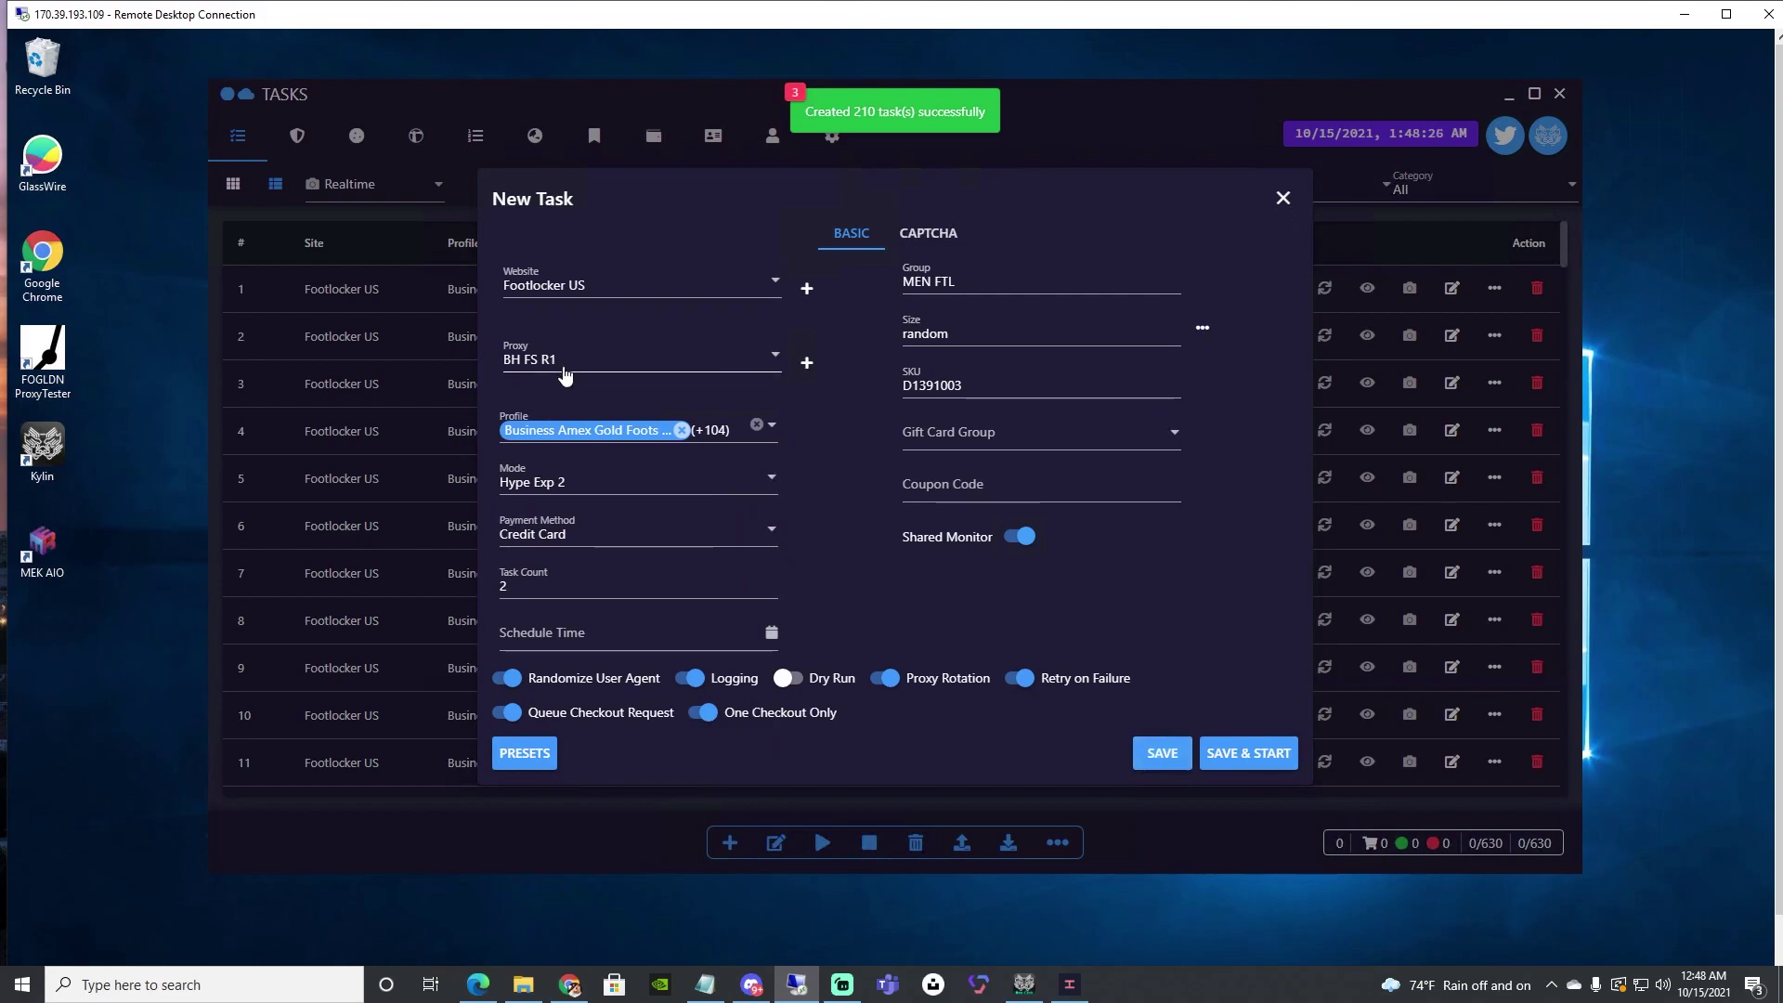
Step: Set task count to 1 and save batches for BH FS R2, BH FS R3 and BOOM 1.0
left_click(536, 583)
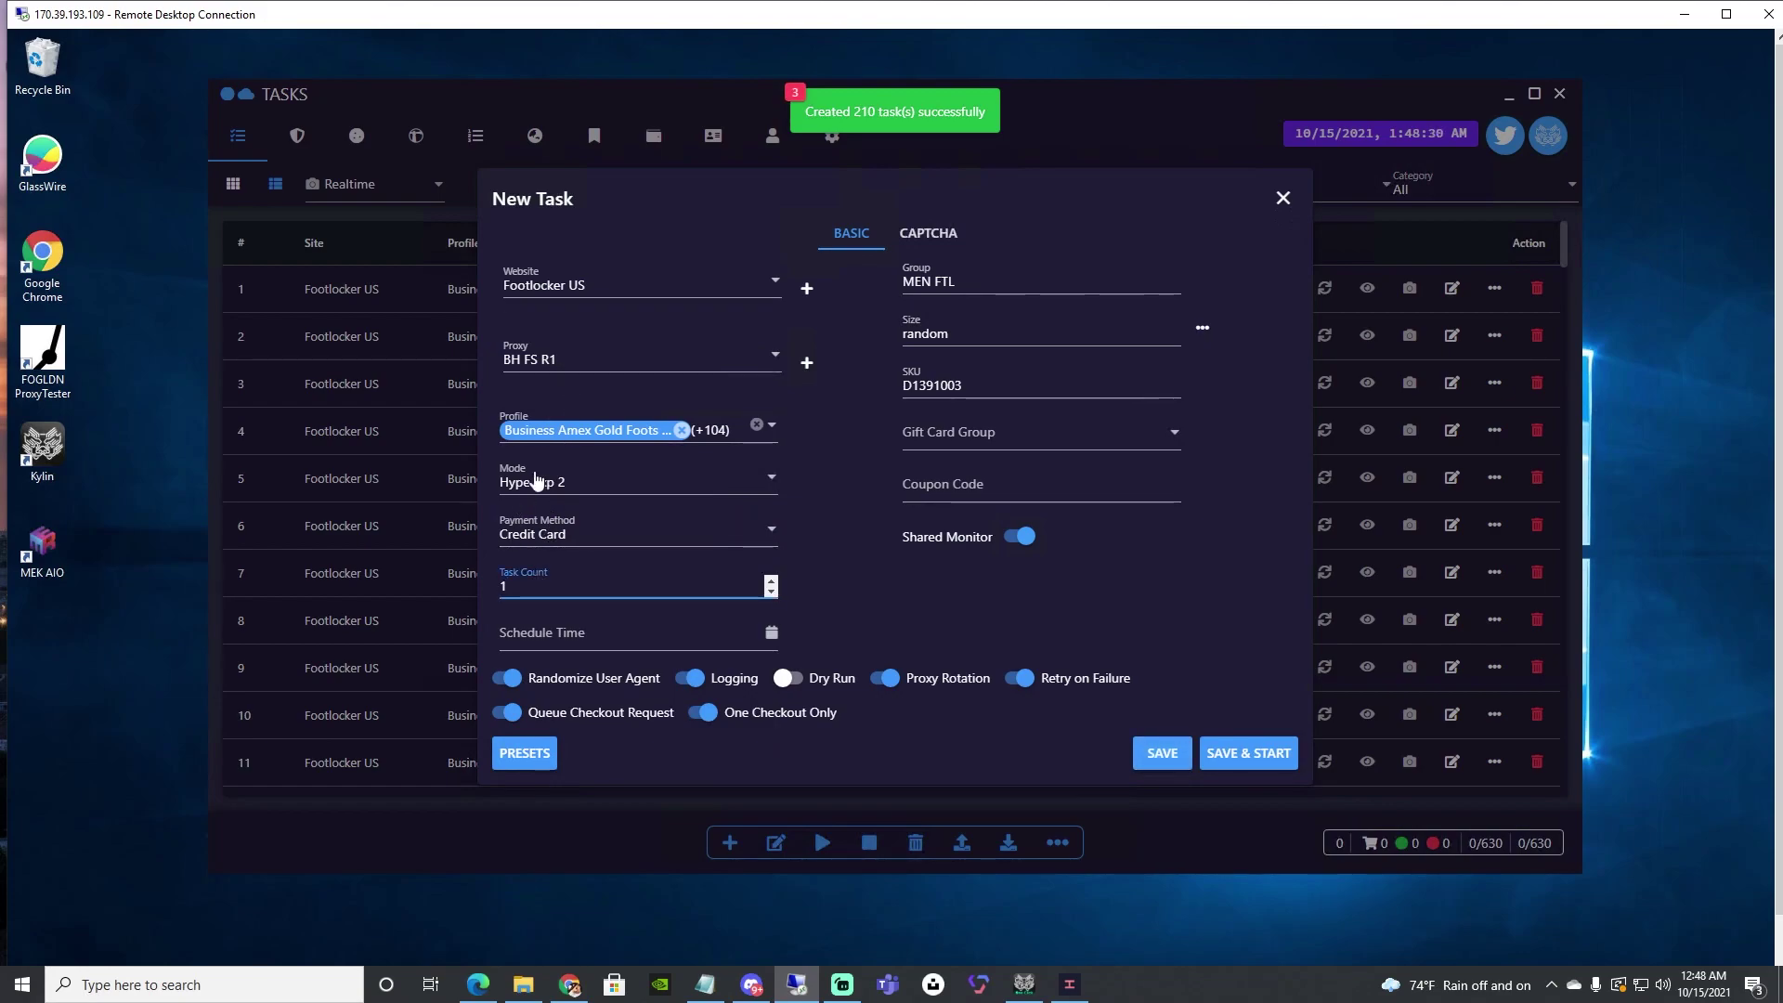
left_click(594, 362)
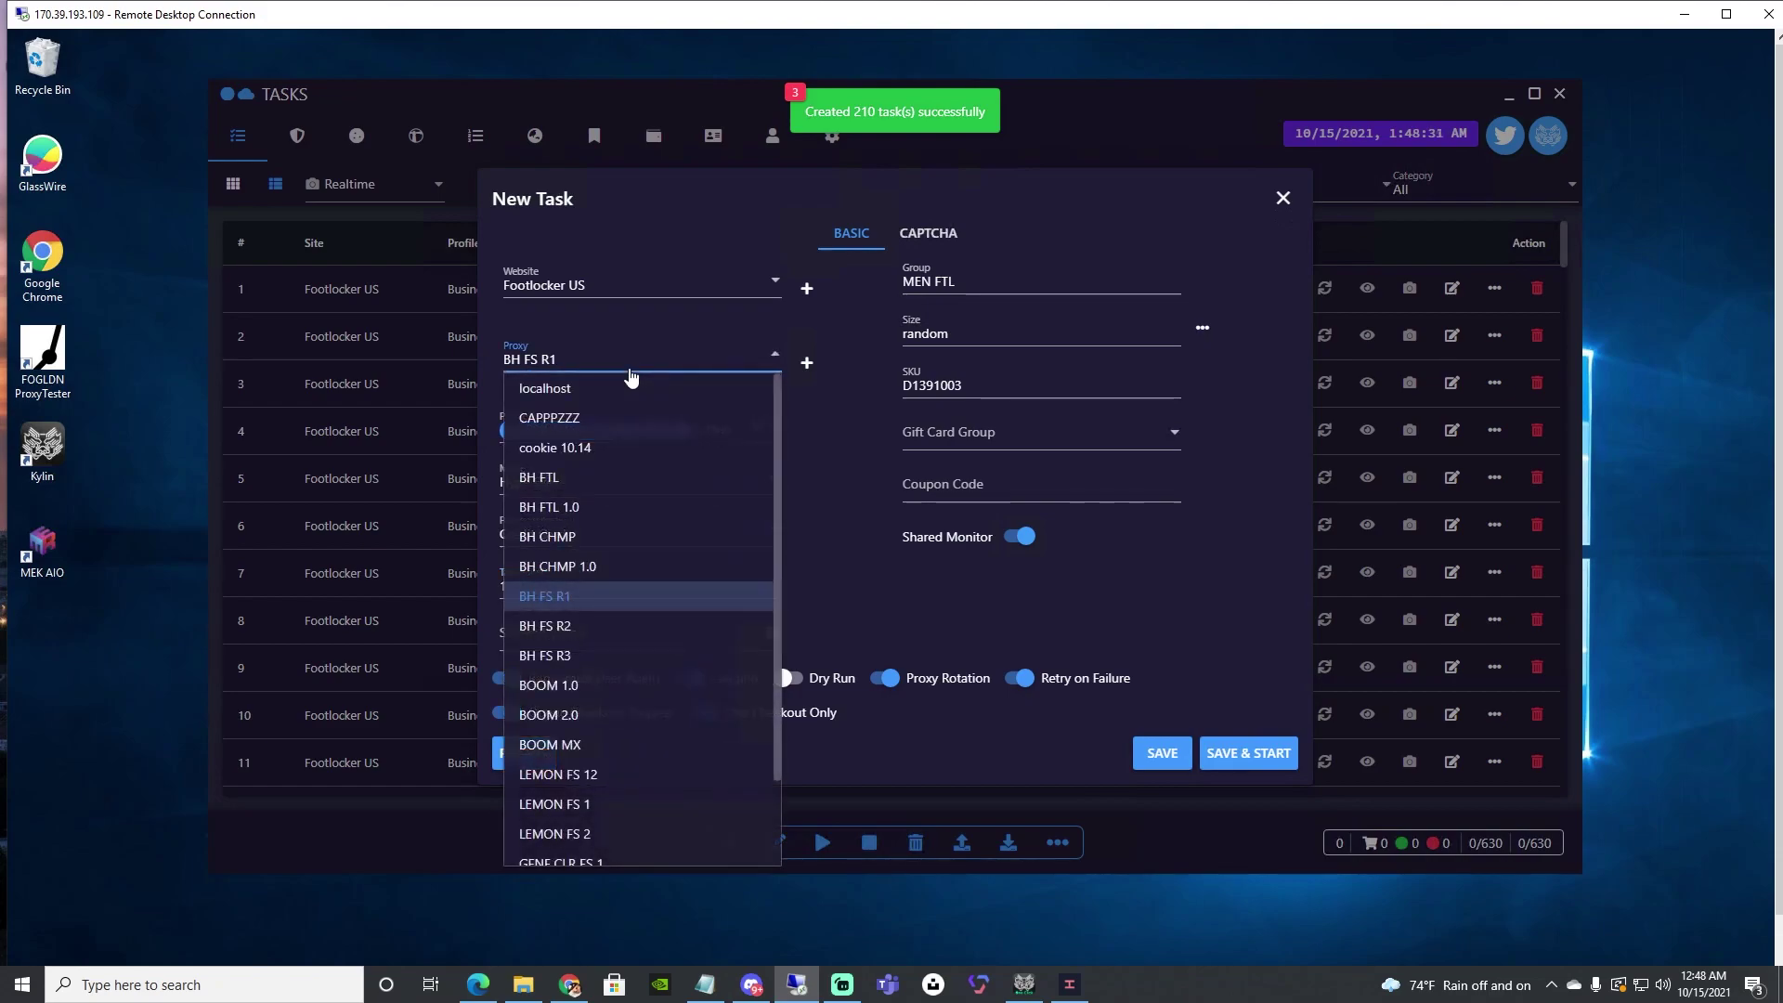
left_click(547, 625)
left_click(1160, 754)
left_click(594, 360)
left_click(620, 659)
left_click(1160, 753)
left_click(568, 362)
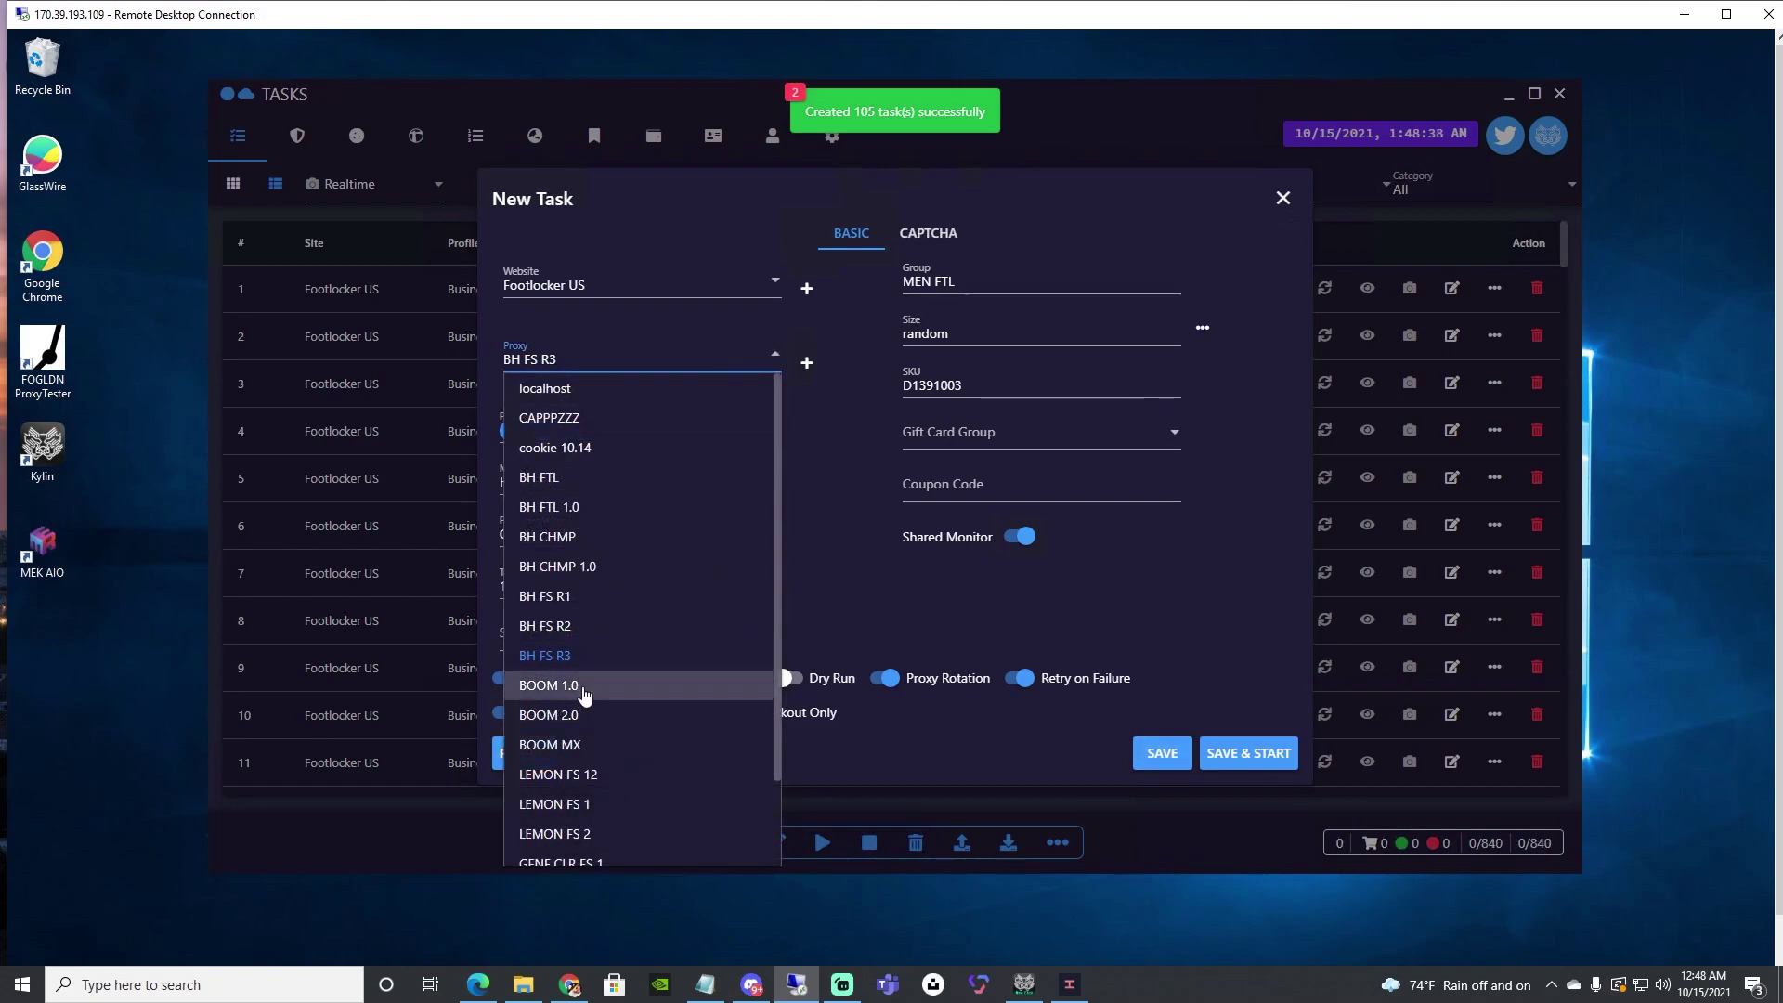
left_click(557, 685)
left_click(1161, 752)
Step: Save batches for the BOOM 2.0, BOOM MX, LEMON FS 12 and LEMON FS 1 proxies
left_click(551, 362)
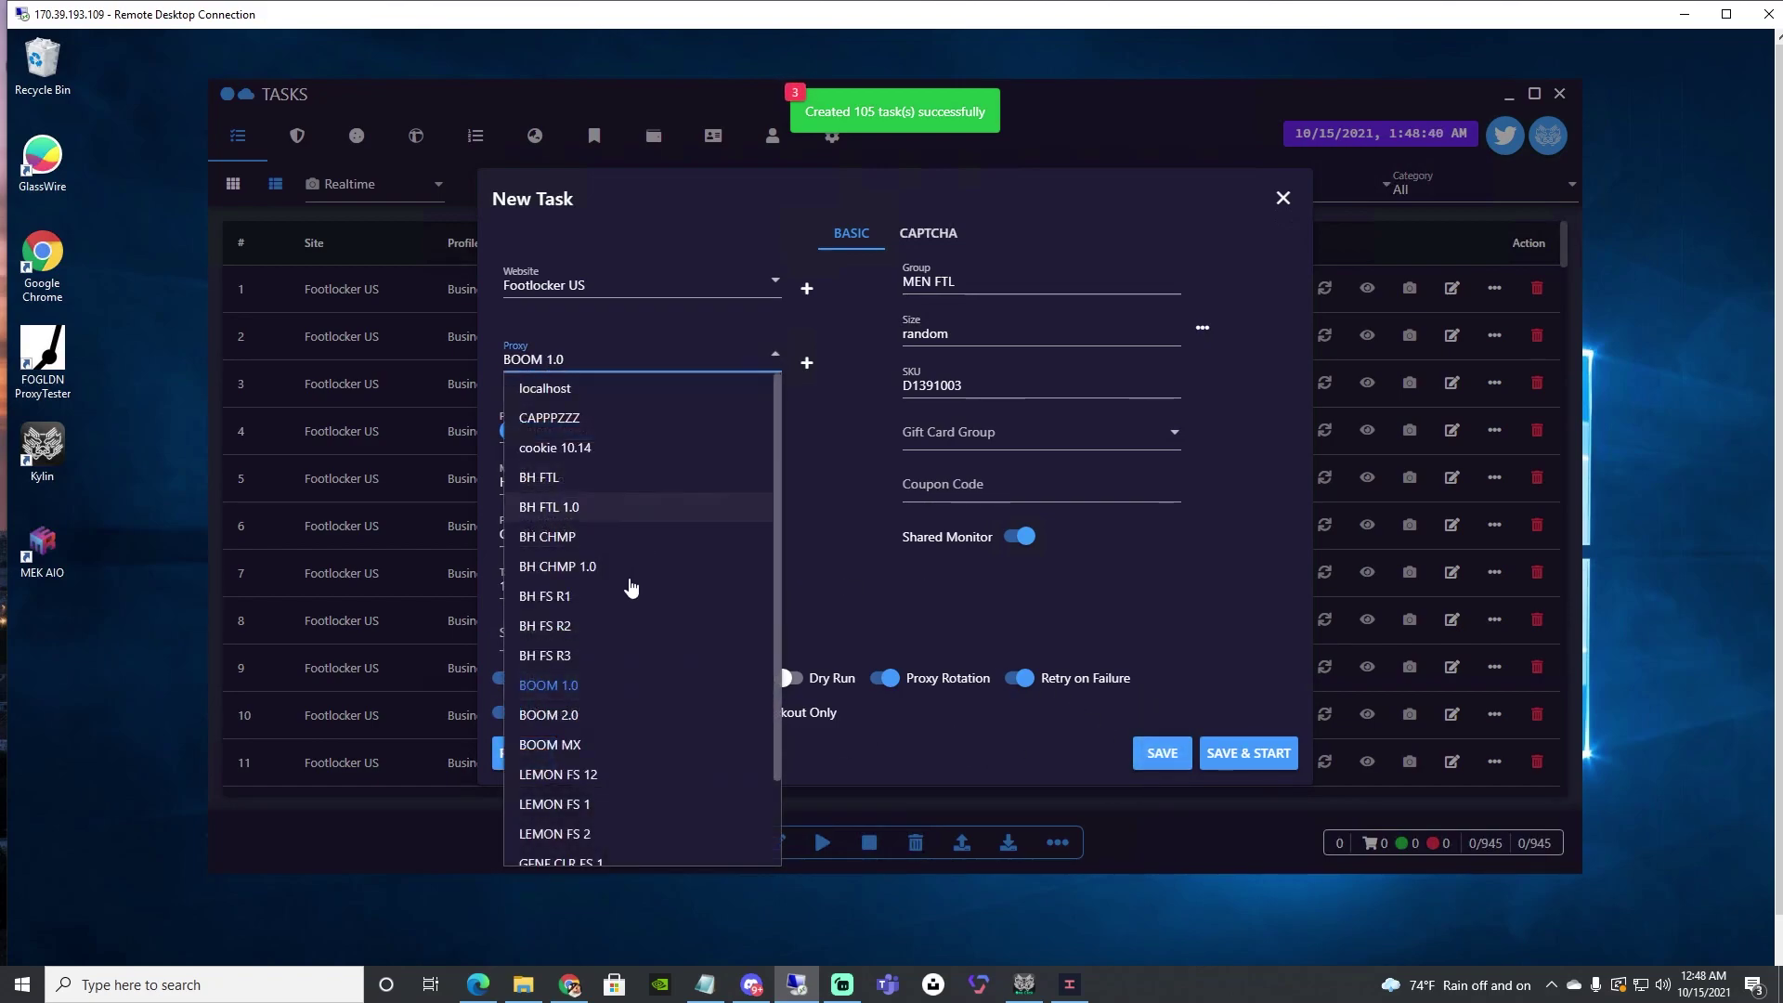
left_click(603, 718)
left_click(1162, 753)
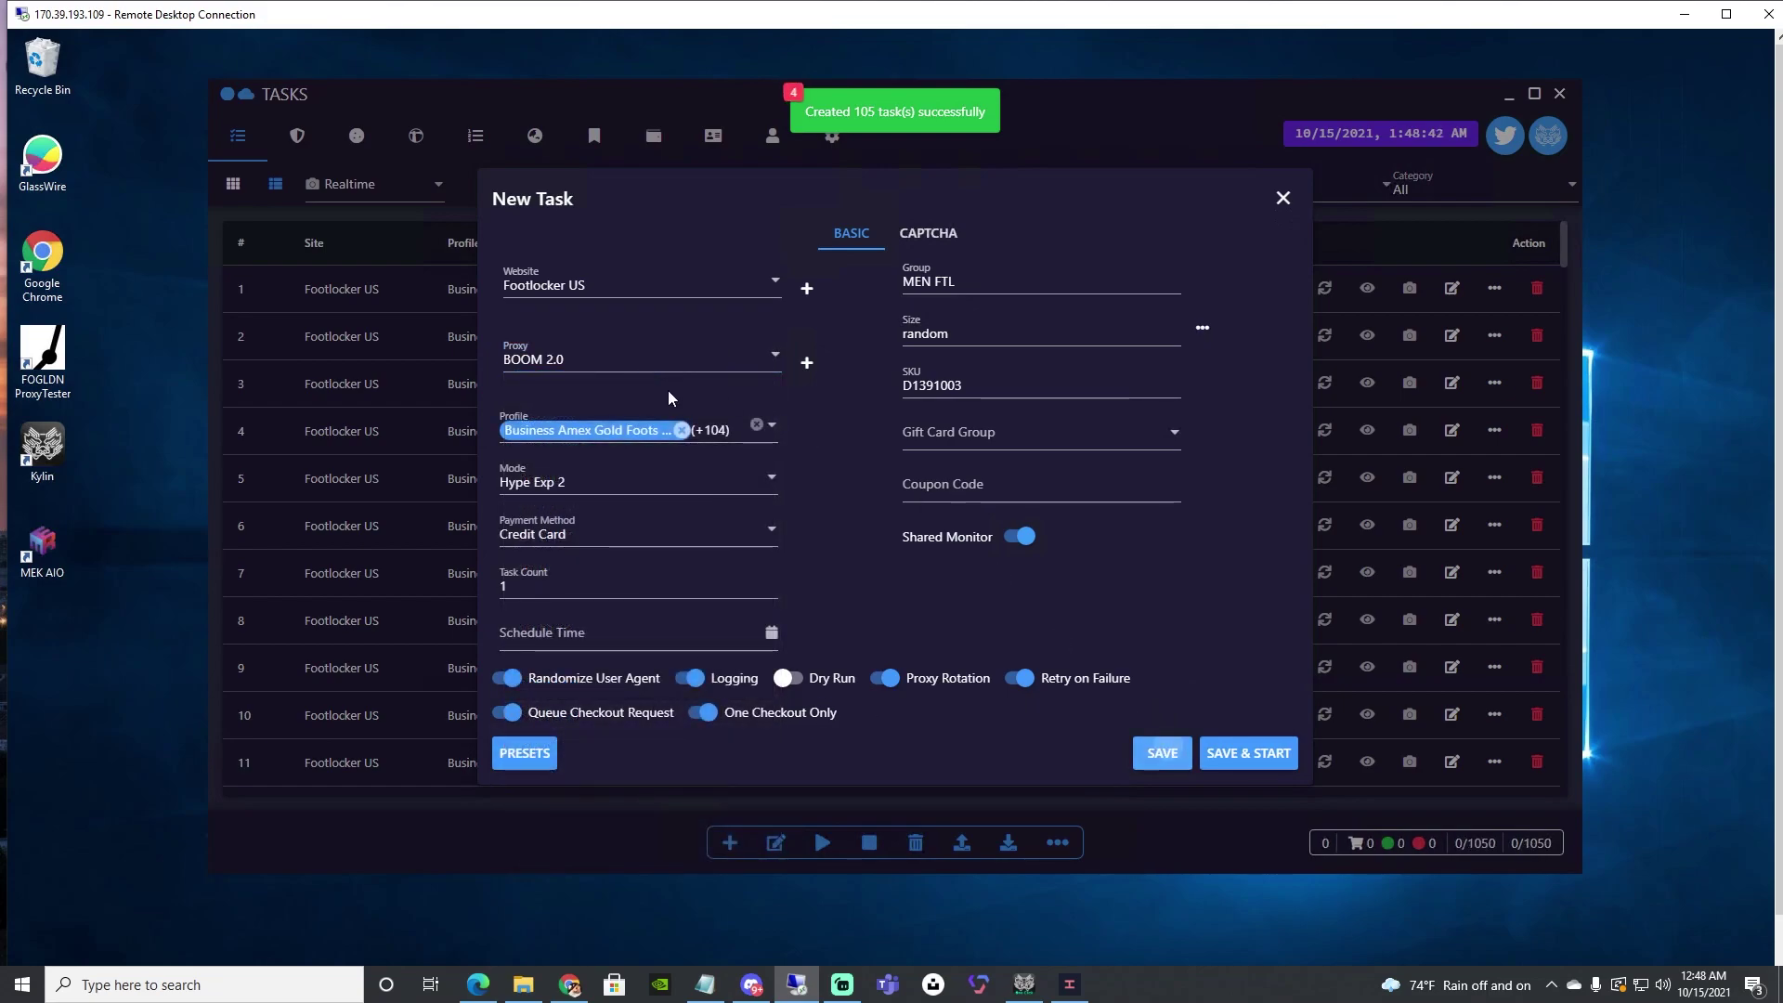
left_click(650, 360)
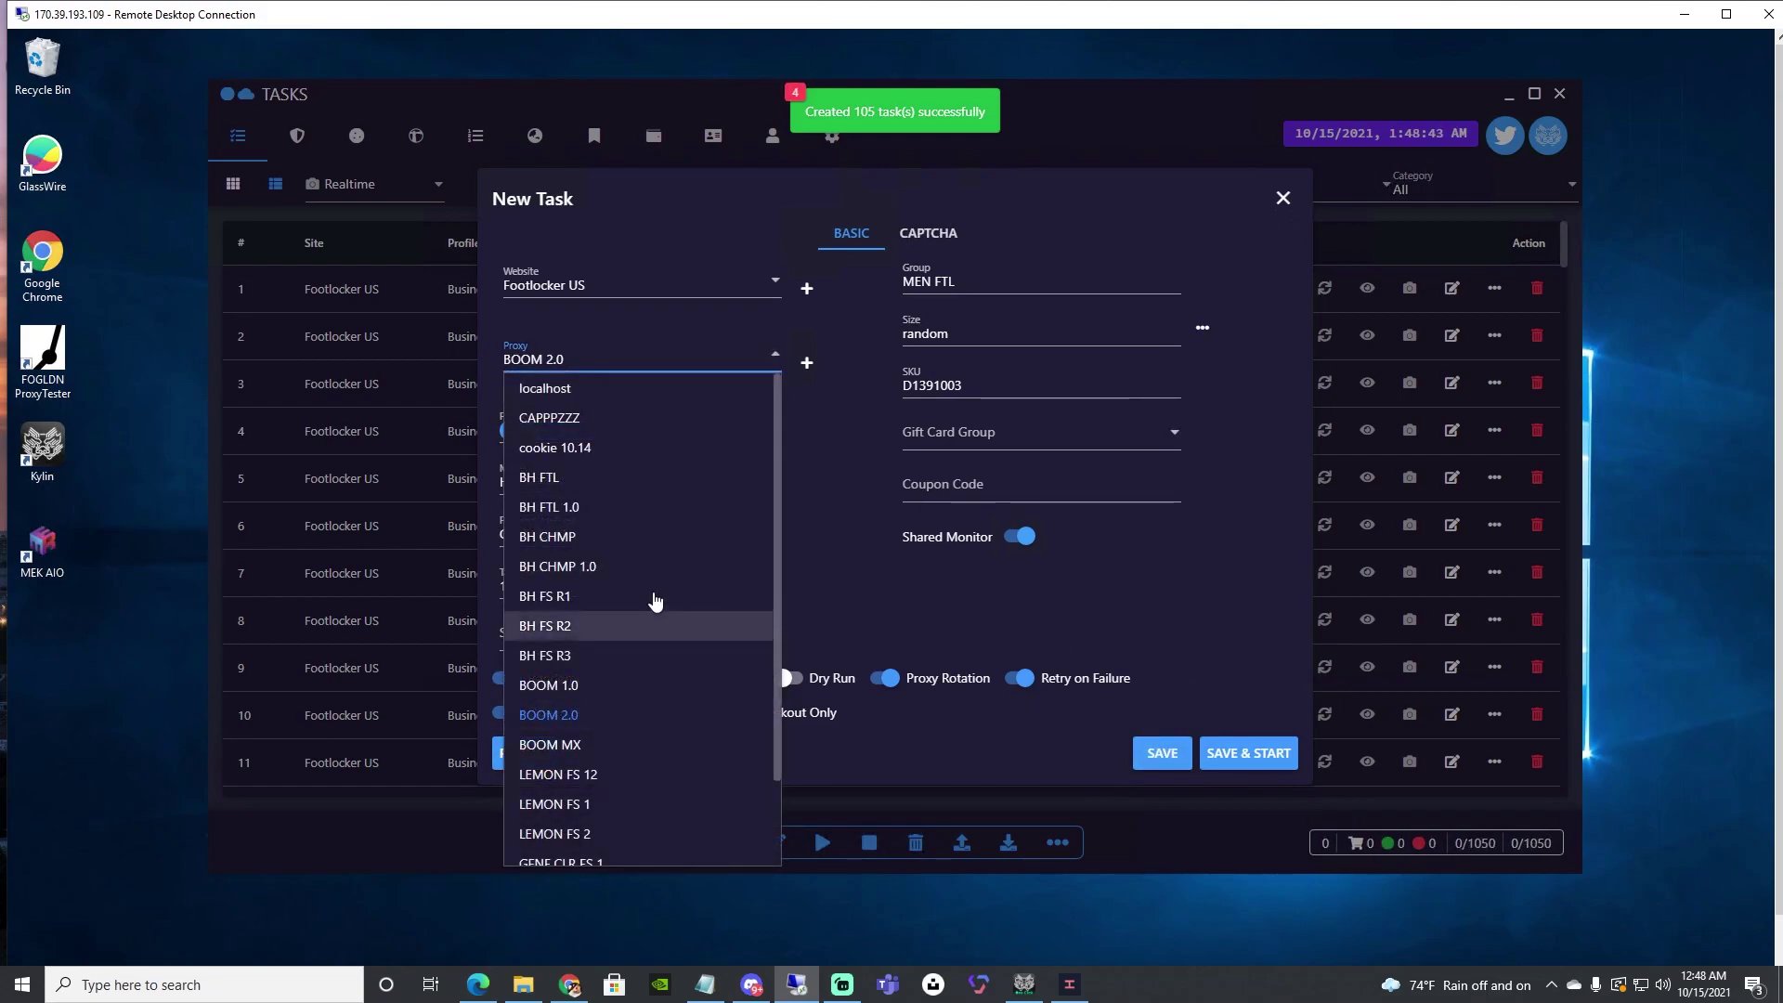
left_click(599, 747)
left_click(1161, 754)
left_click(650, 360)
scroll(650, 687, "down", 2)
left_click(621, 675)
left_click(1151, 753)
left_click(594, 362)
left_click(598, 804)
left_click(1156, 757)
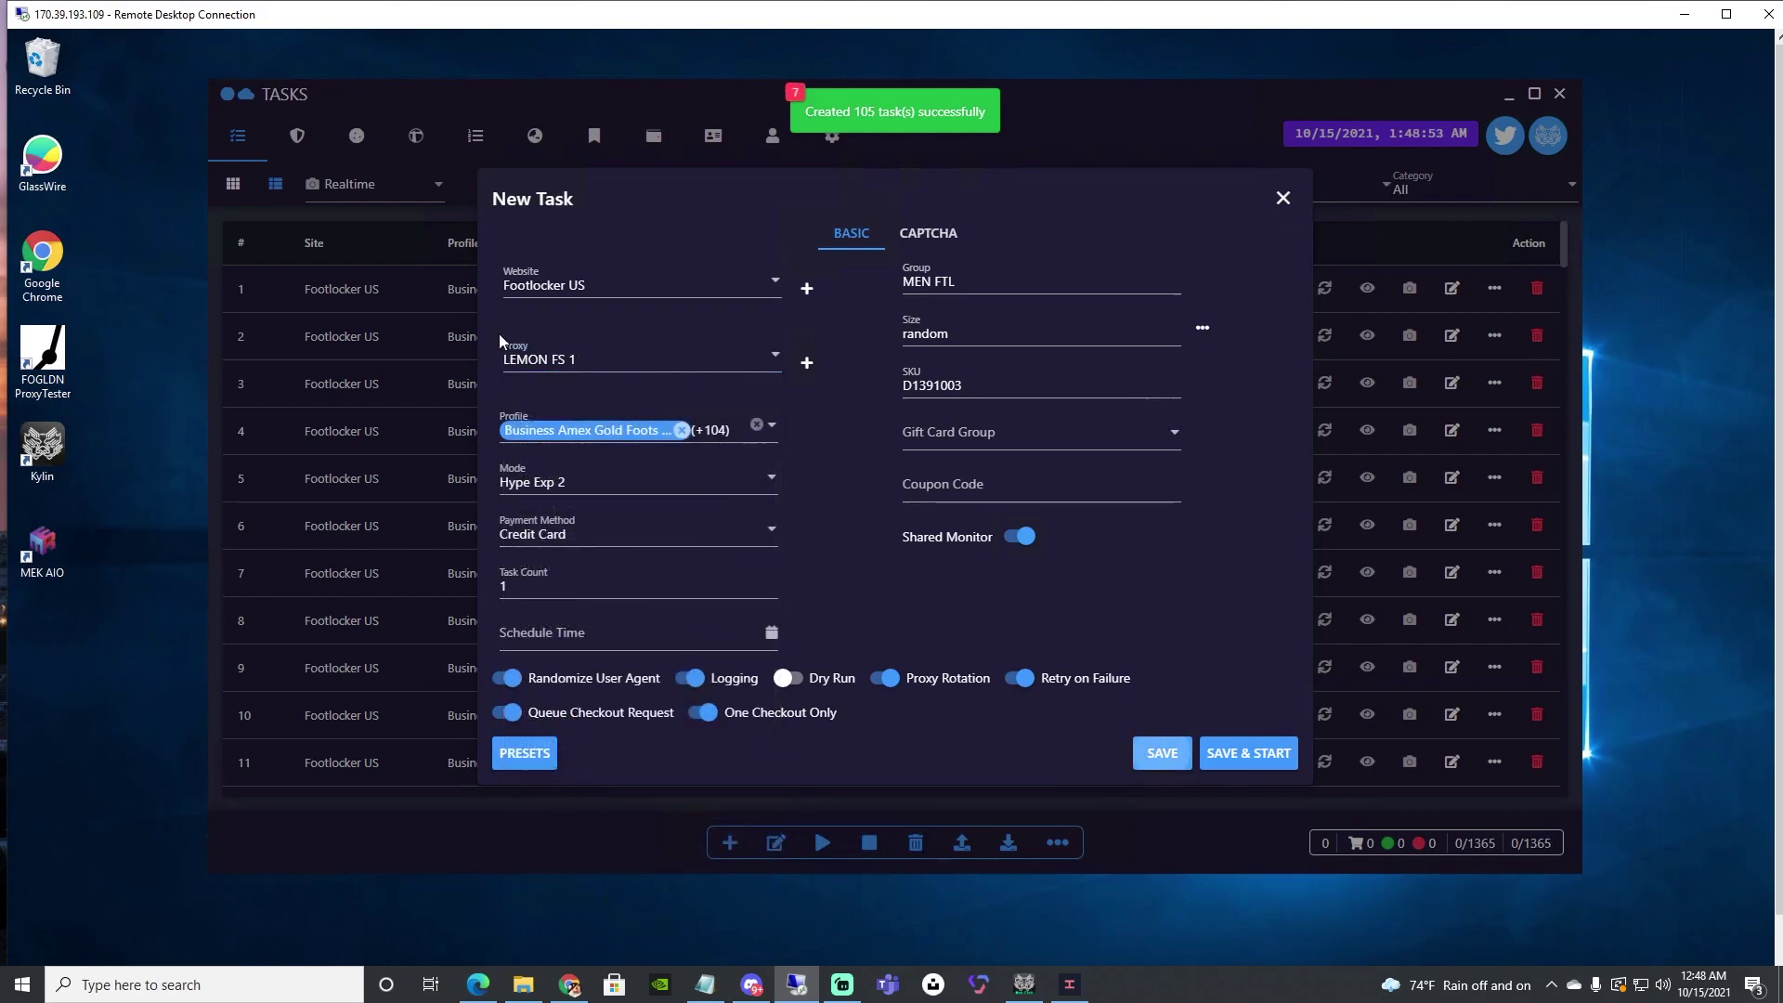
Step: Save batches for the LEMON FS 2, GFNF CLR FS 1 and GFNF CLR FS 2 proxies
left_click(557, 360)
scroll(664, 557, "down", 1)
left_click(584, 741)
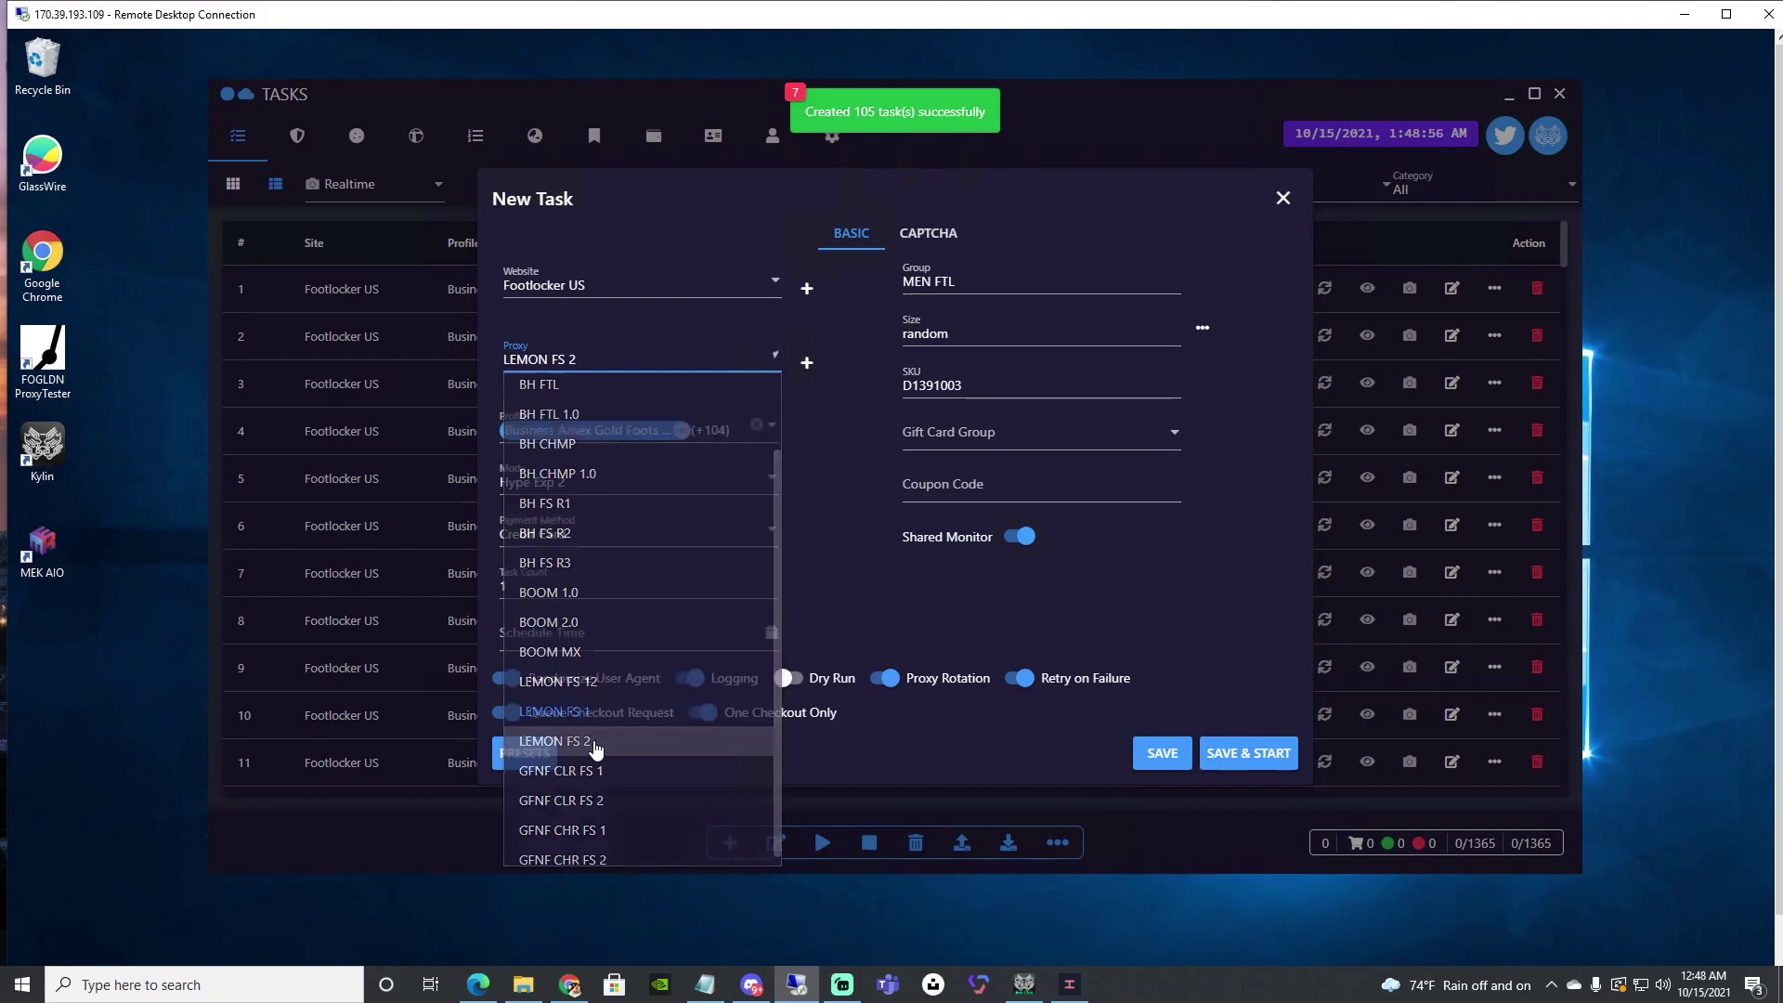
left_click(1167, 760)
left_click(608, 362)
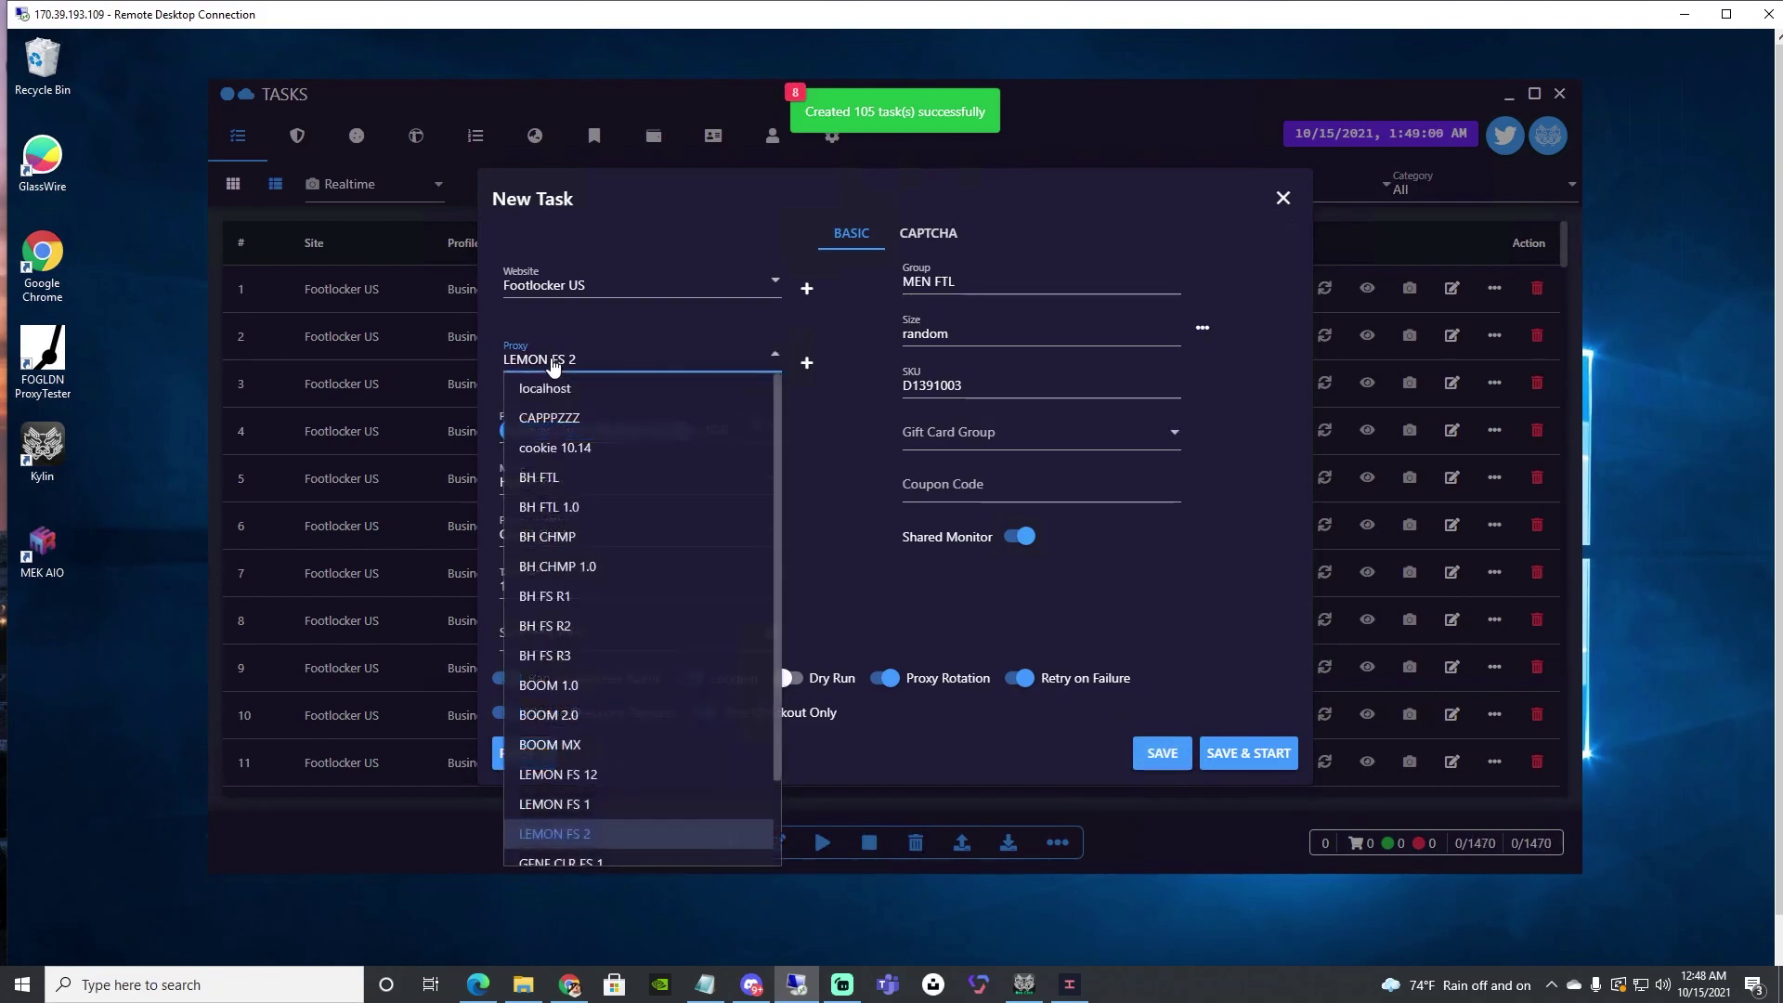
scroll(605, 576, "down", 2)
left_click(607, 759)
left_click(1162, 754)
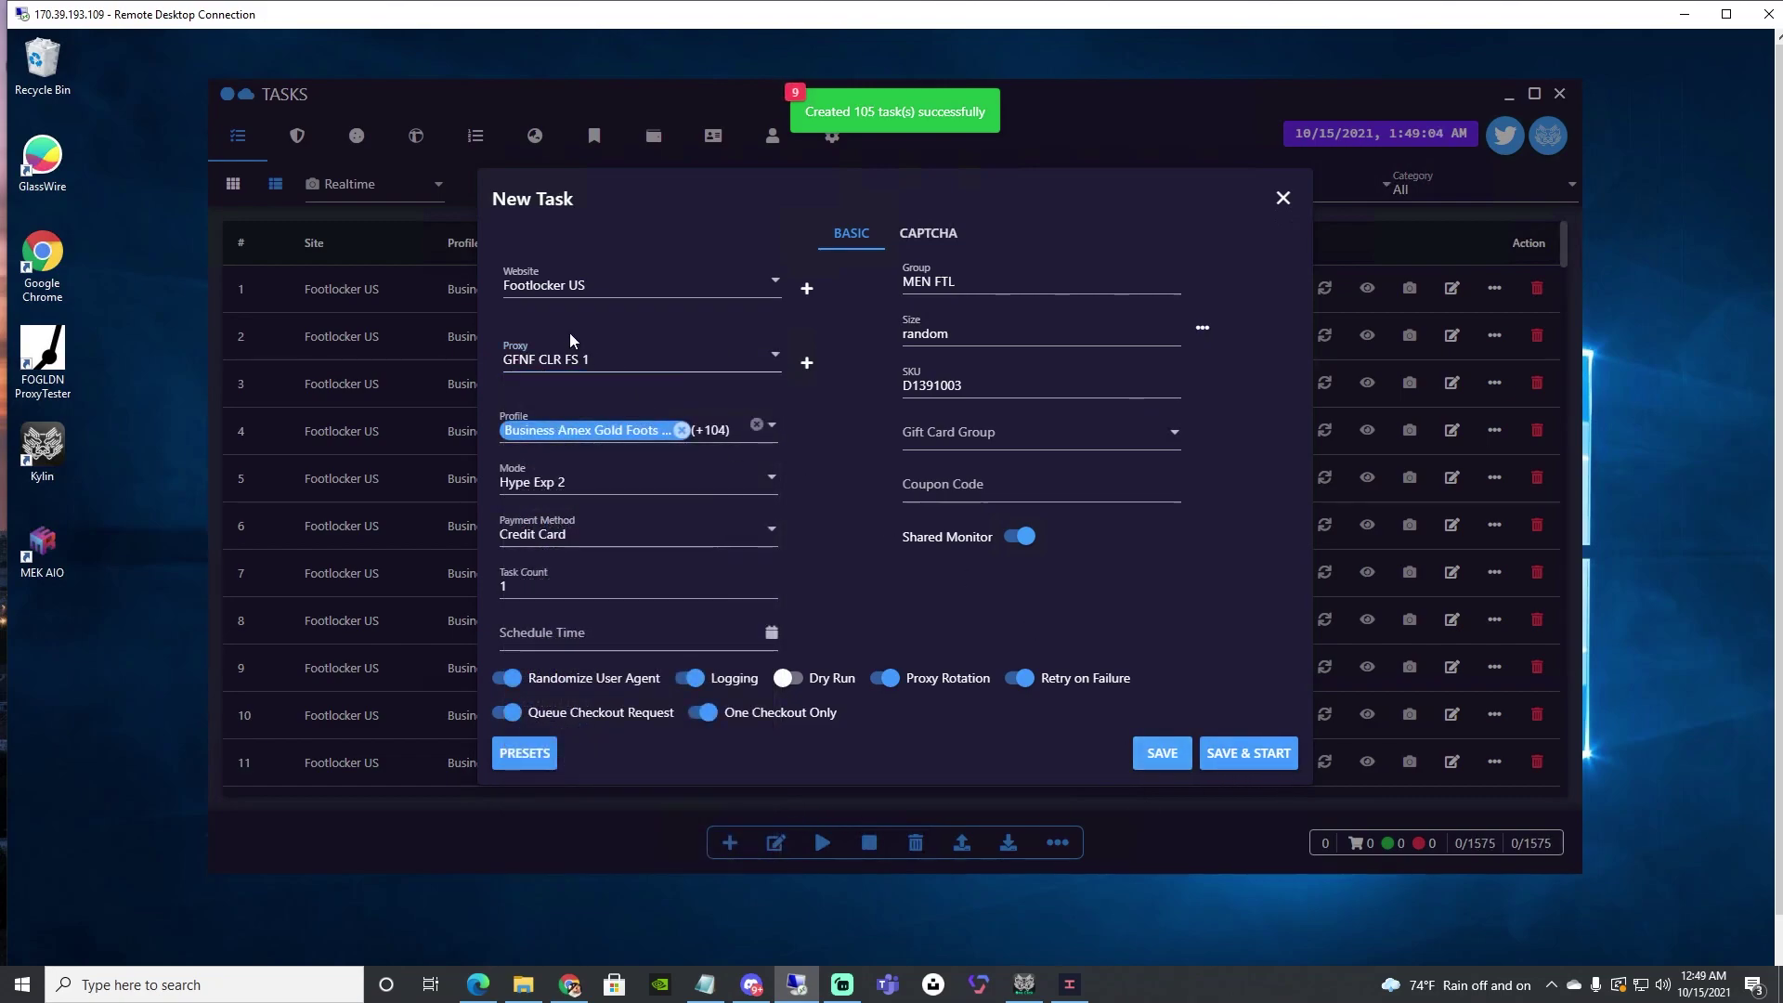
left_click(580, 367)
scroll(604, 798, "down", 3)
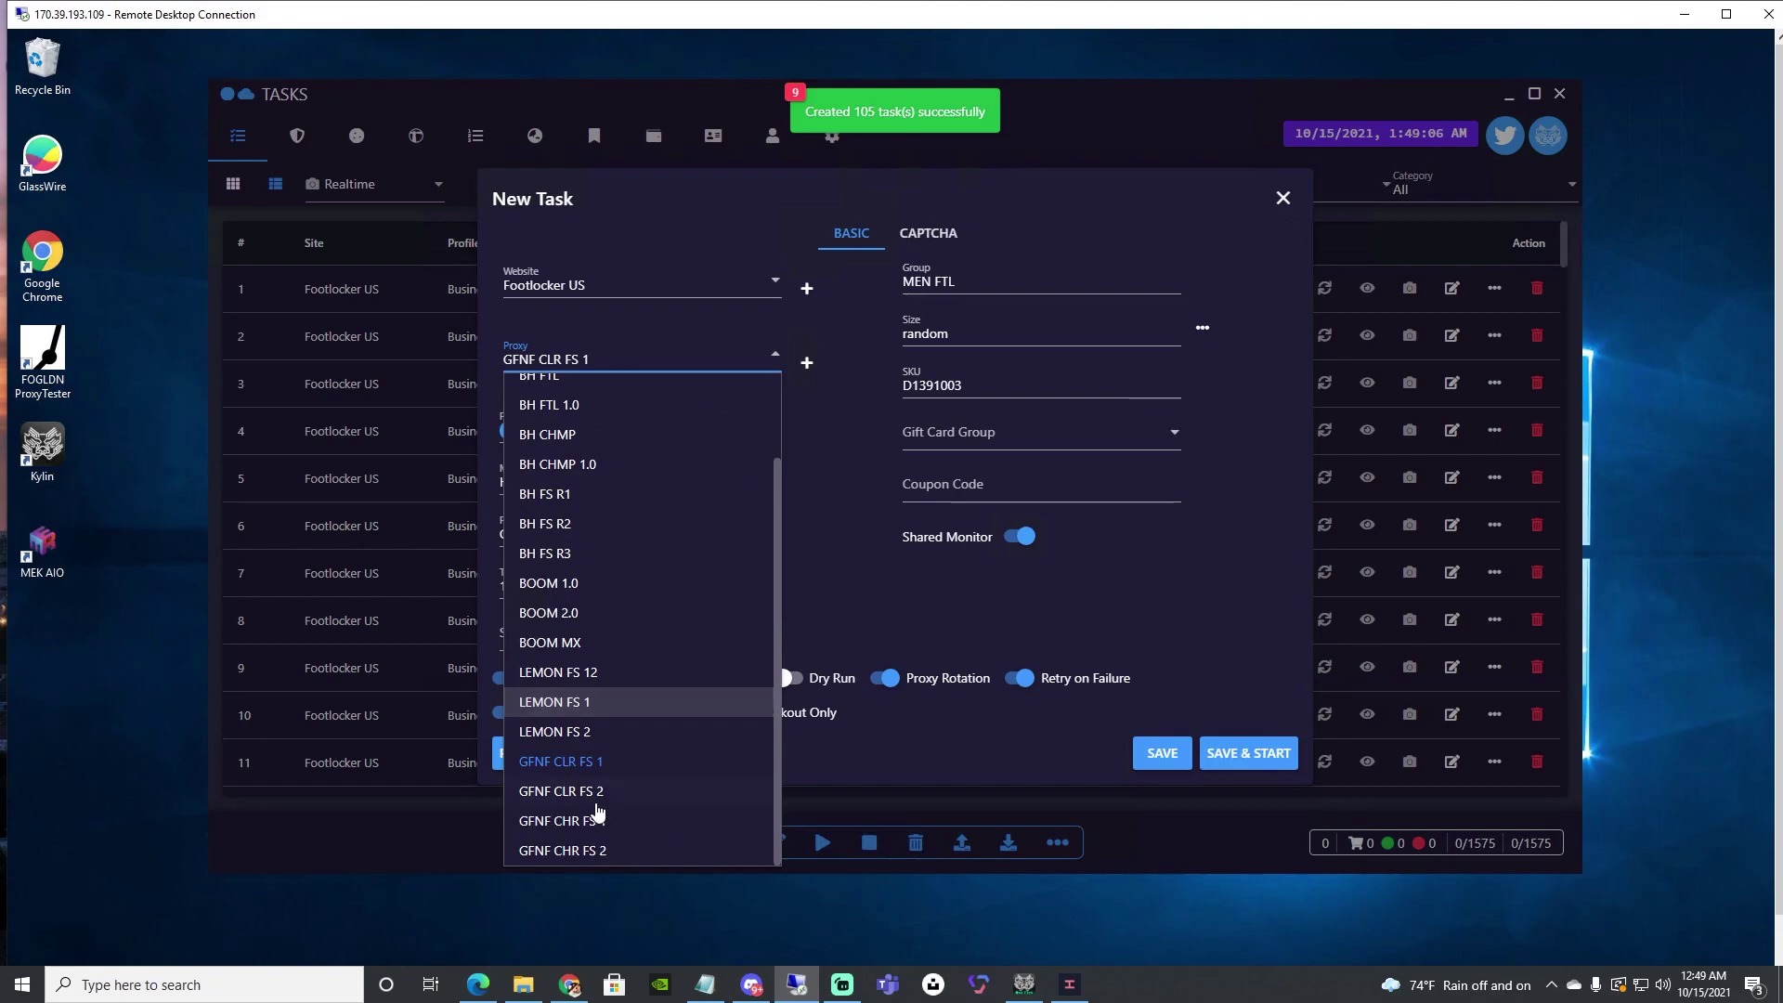
left_click(647, 794)
left_click(1156, 750)
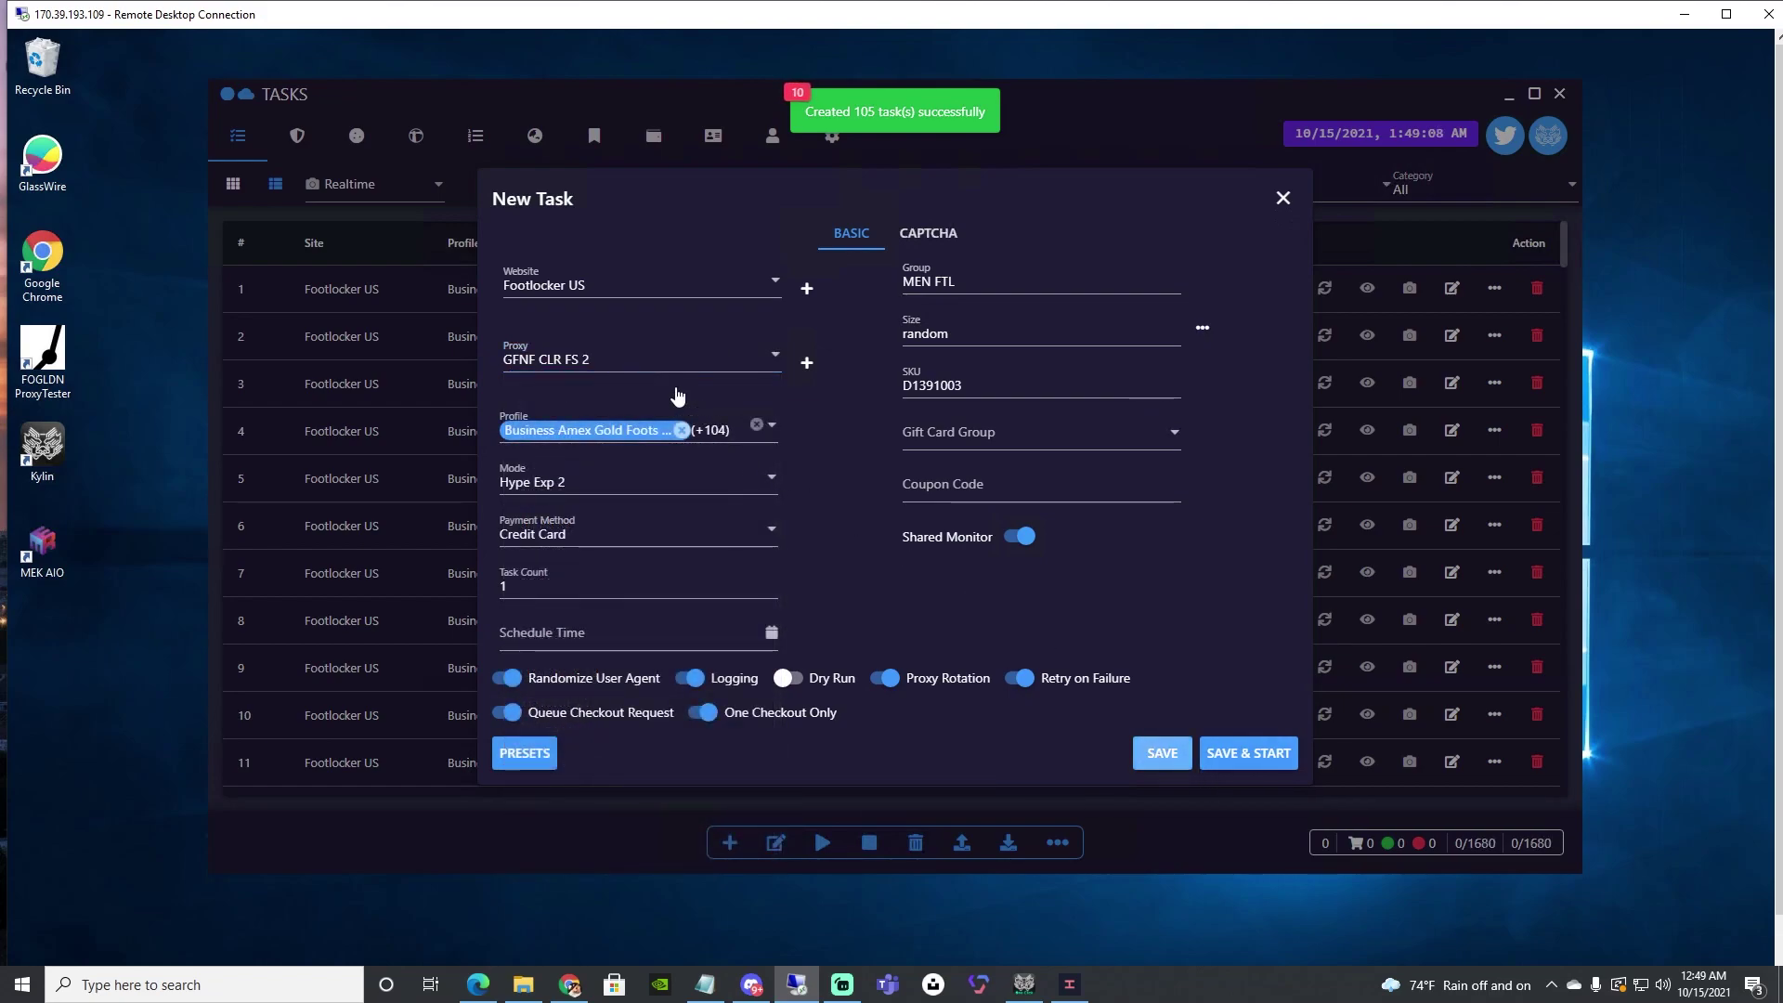
Step: Save batches for the GFNF CHR FS 1 and GFNF CHR FS 2 proxies
left_click(576, 821)
left_click(1156, 754)
left_click(576, 364)
left_click(589, 848)
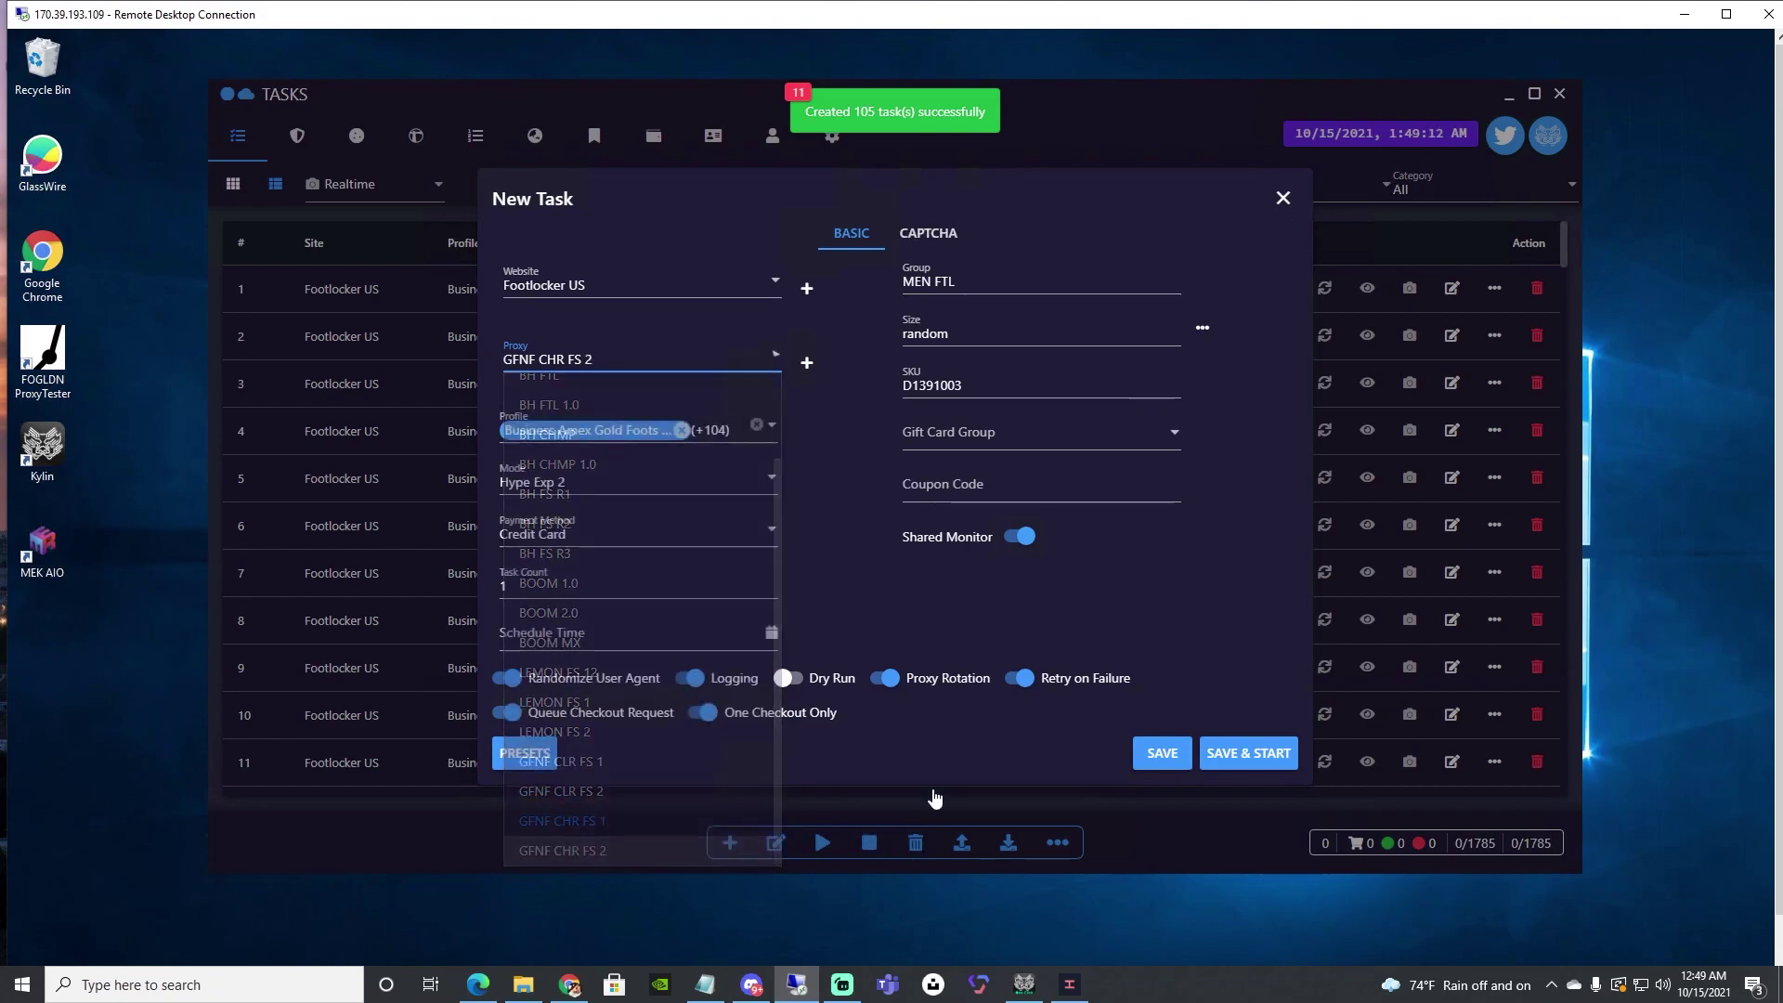
left_click(1168, 754)
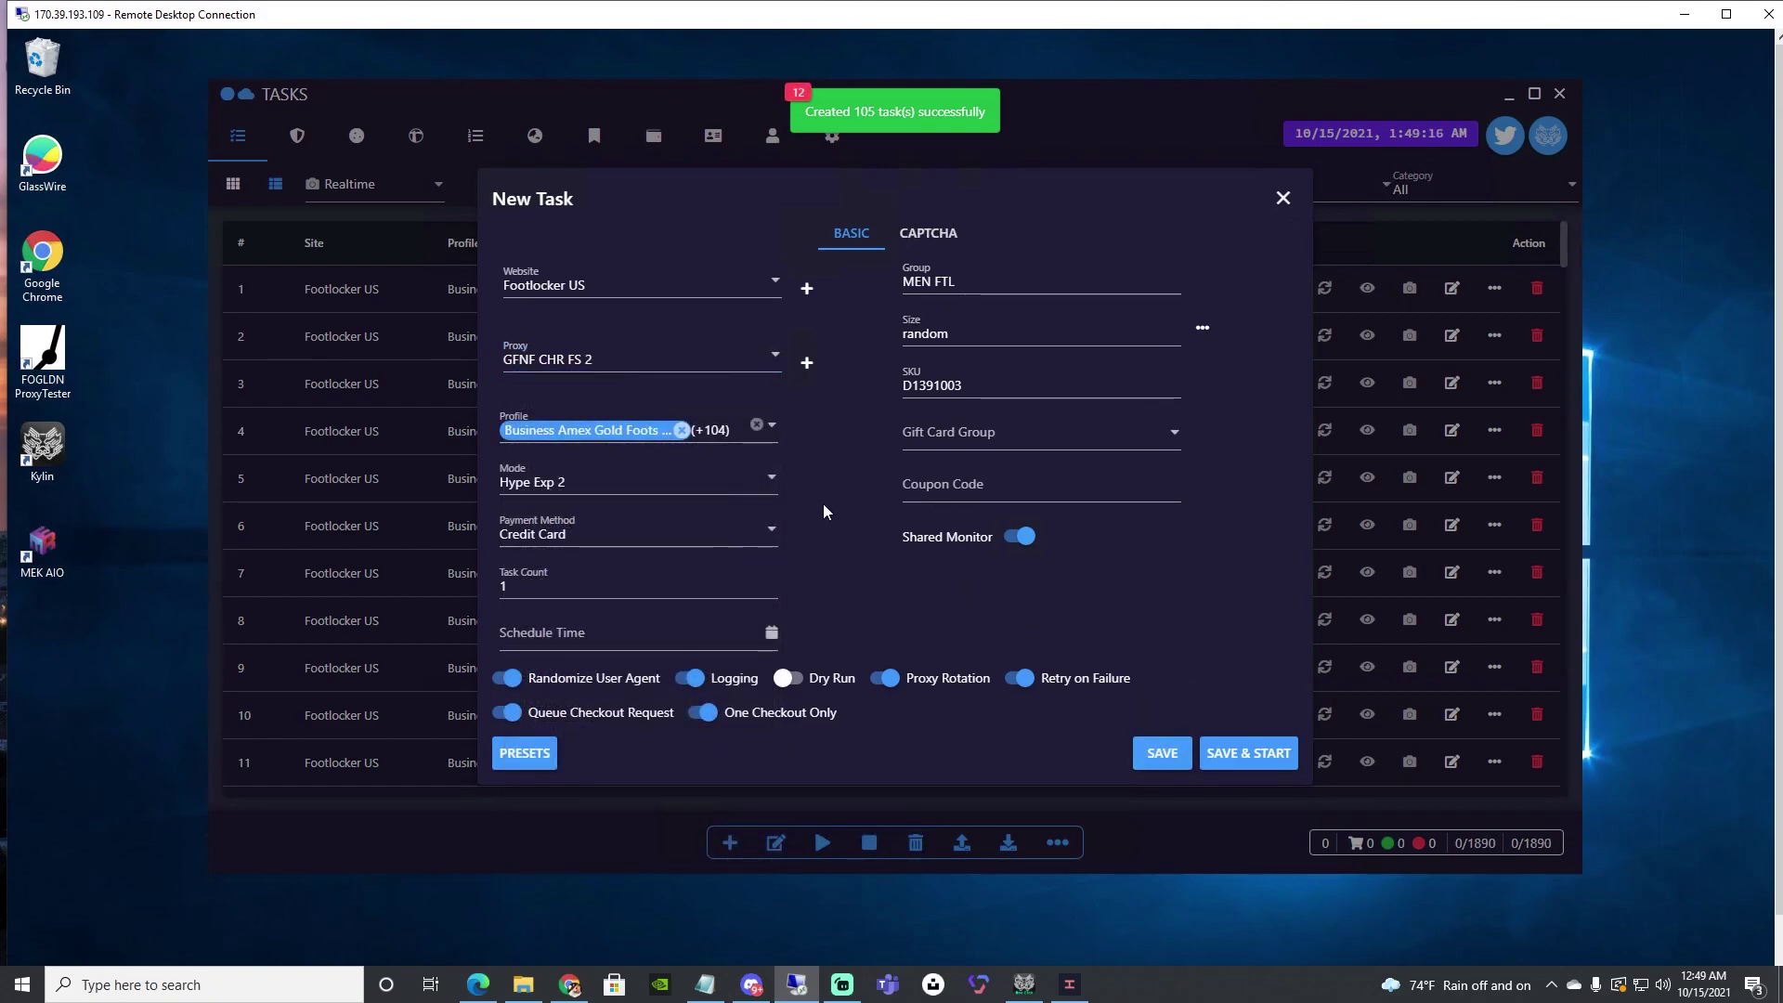
Step: Switch the mode to Hype Exp and save another GFNF CHR FS 2 batch
left_click(609, 481)
left_click(608, 540)
left_click(598, 362)
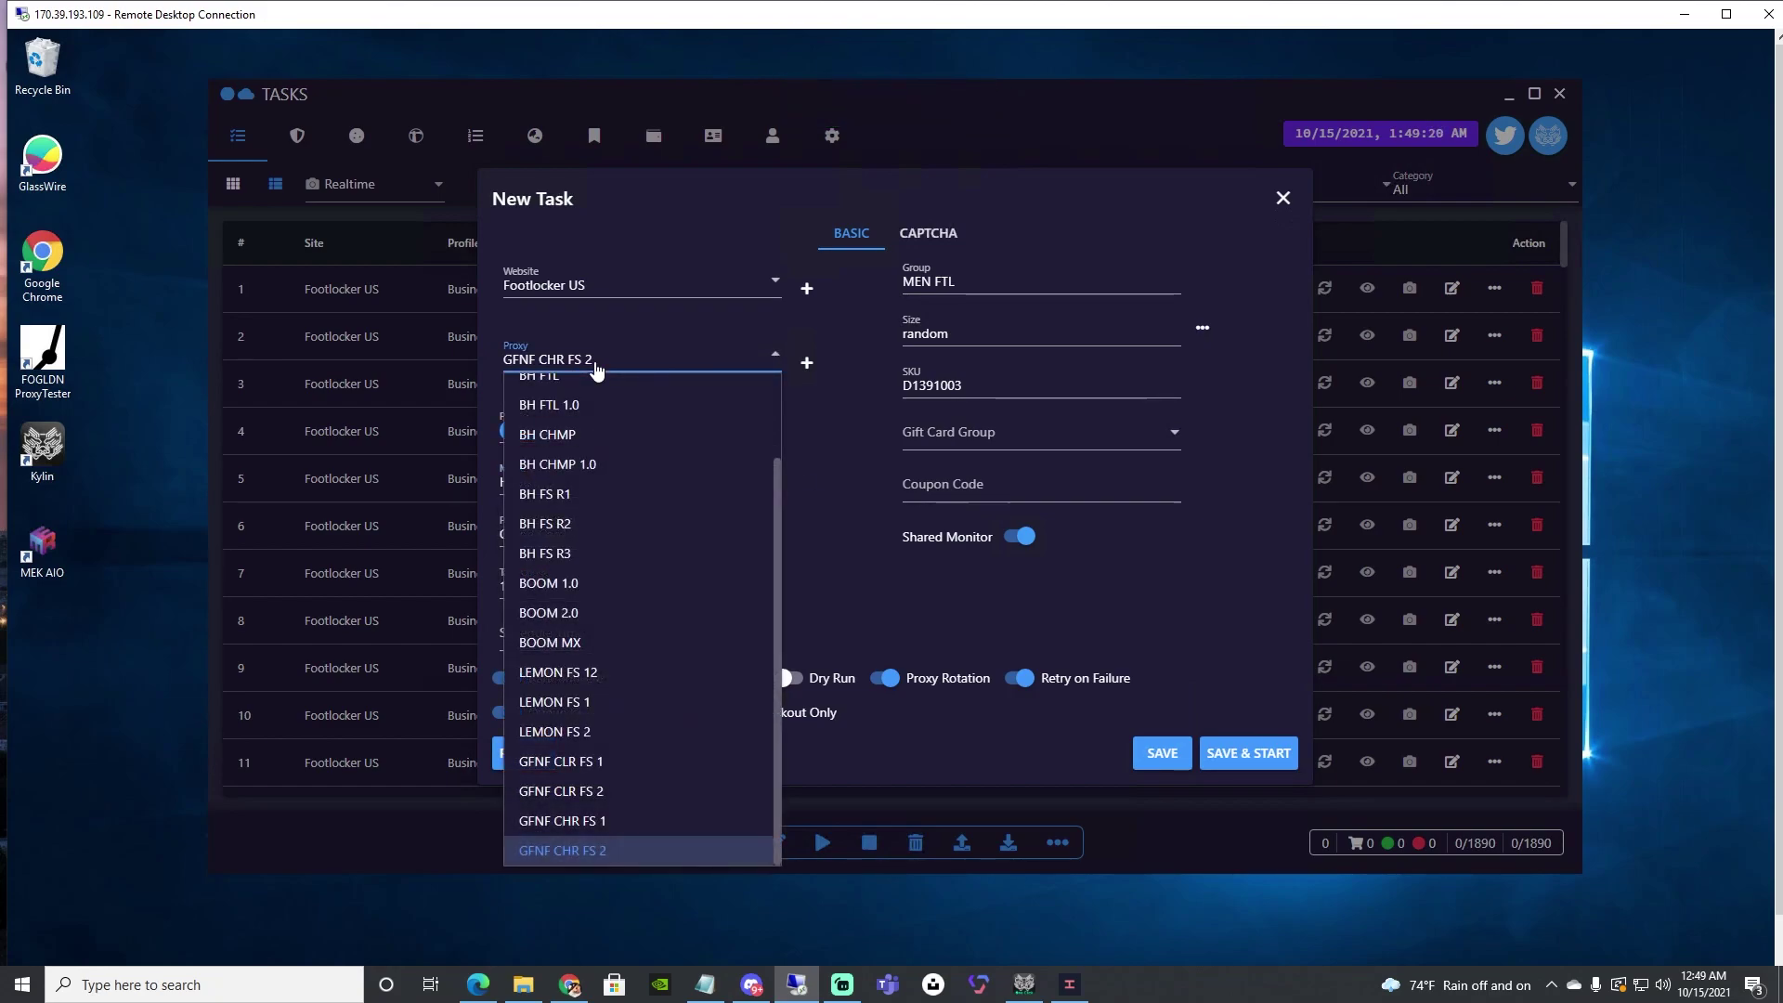
left_click(596, 362)
left_click(1162, 753)
Step: Save further batches on the GFNF CHR FS 1, BOOM 2.0, BH FTL 1.0 and LEMON FS 12 proxies
left_click(604, 361)
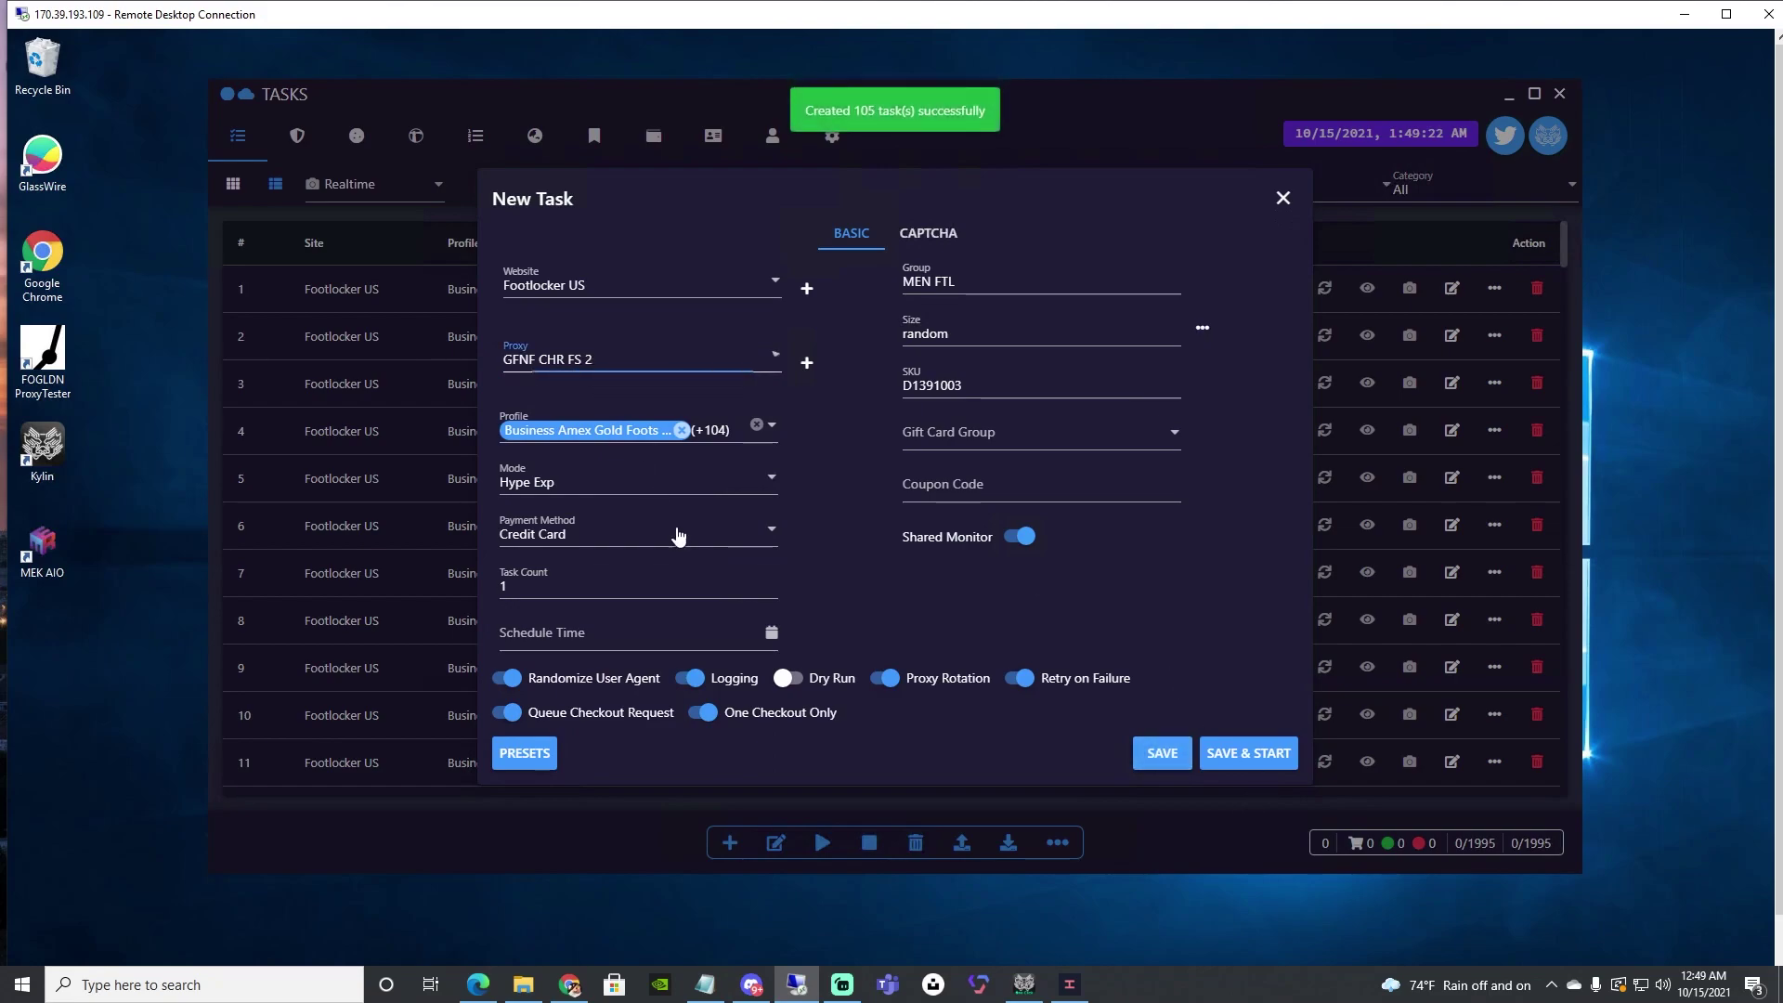
left_click(633, 832)
left_click(1172, 758)
left_click(576, 362)
left_click(624, 613)
left_click(1162, 756)
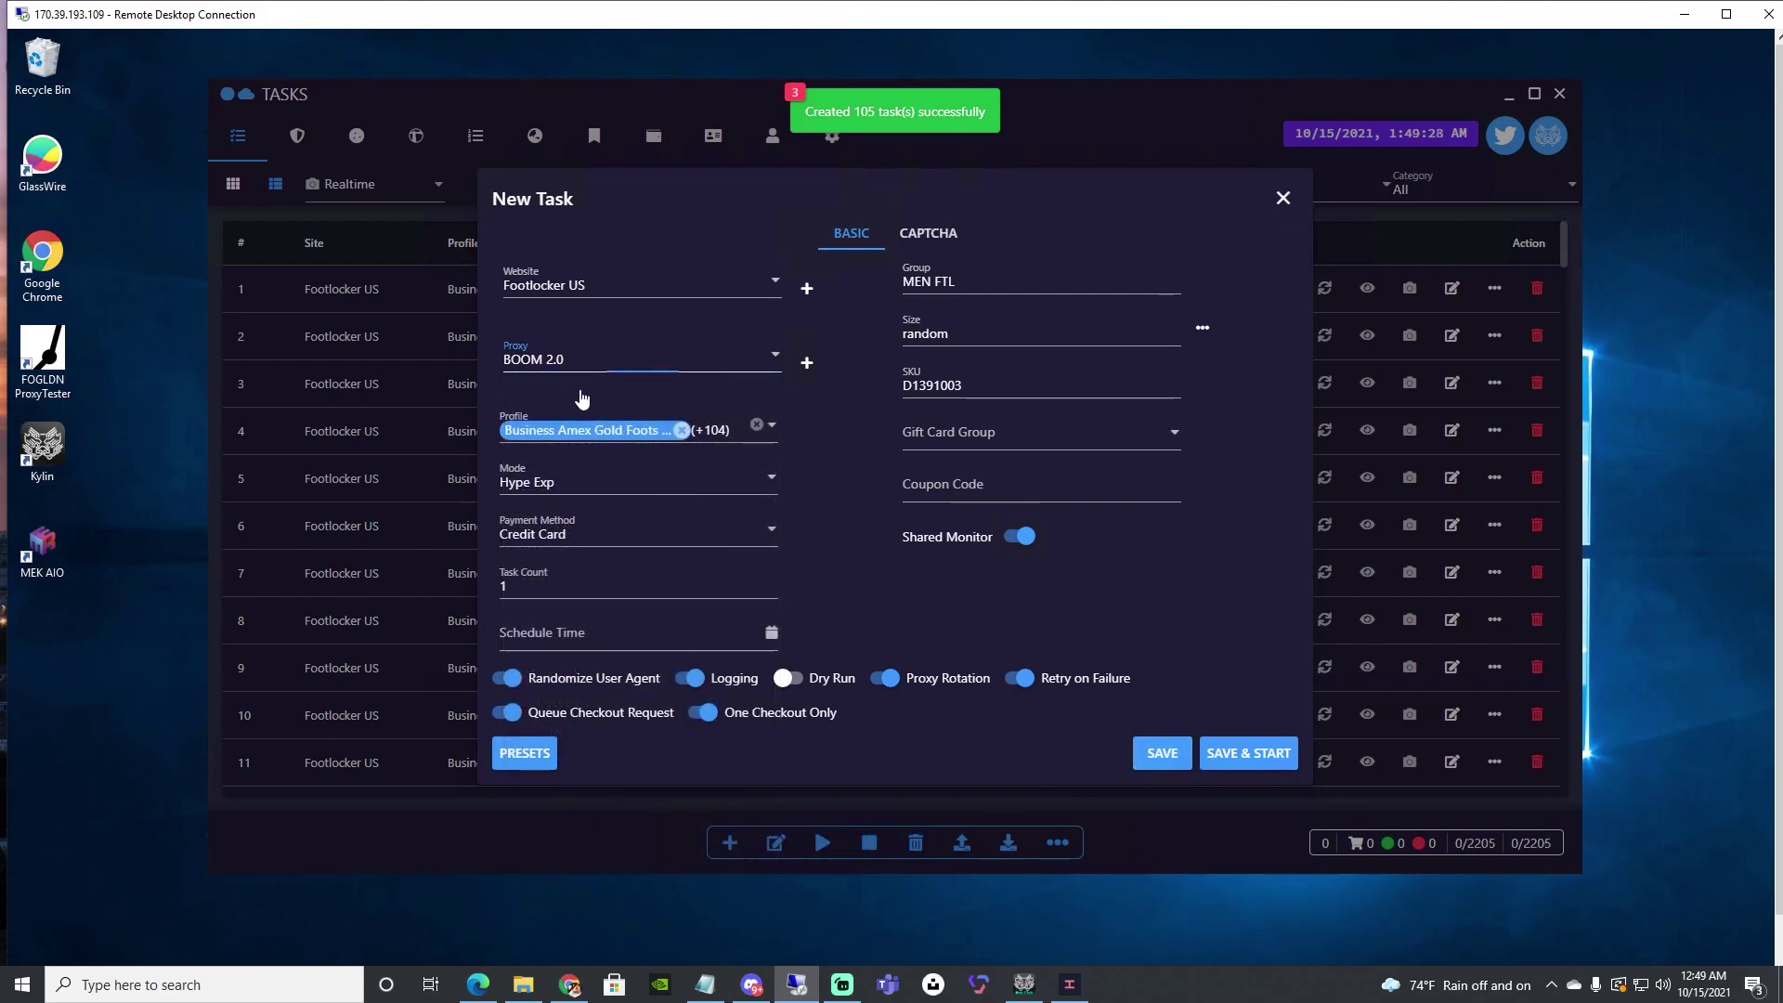
left_click(581, 361)
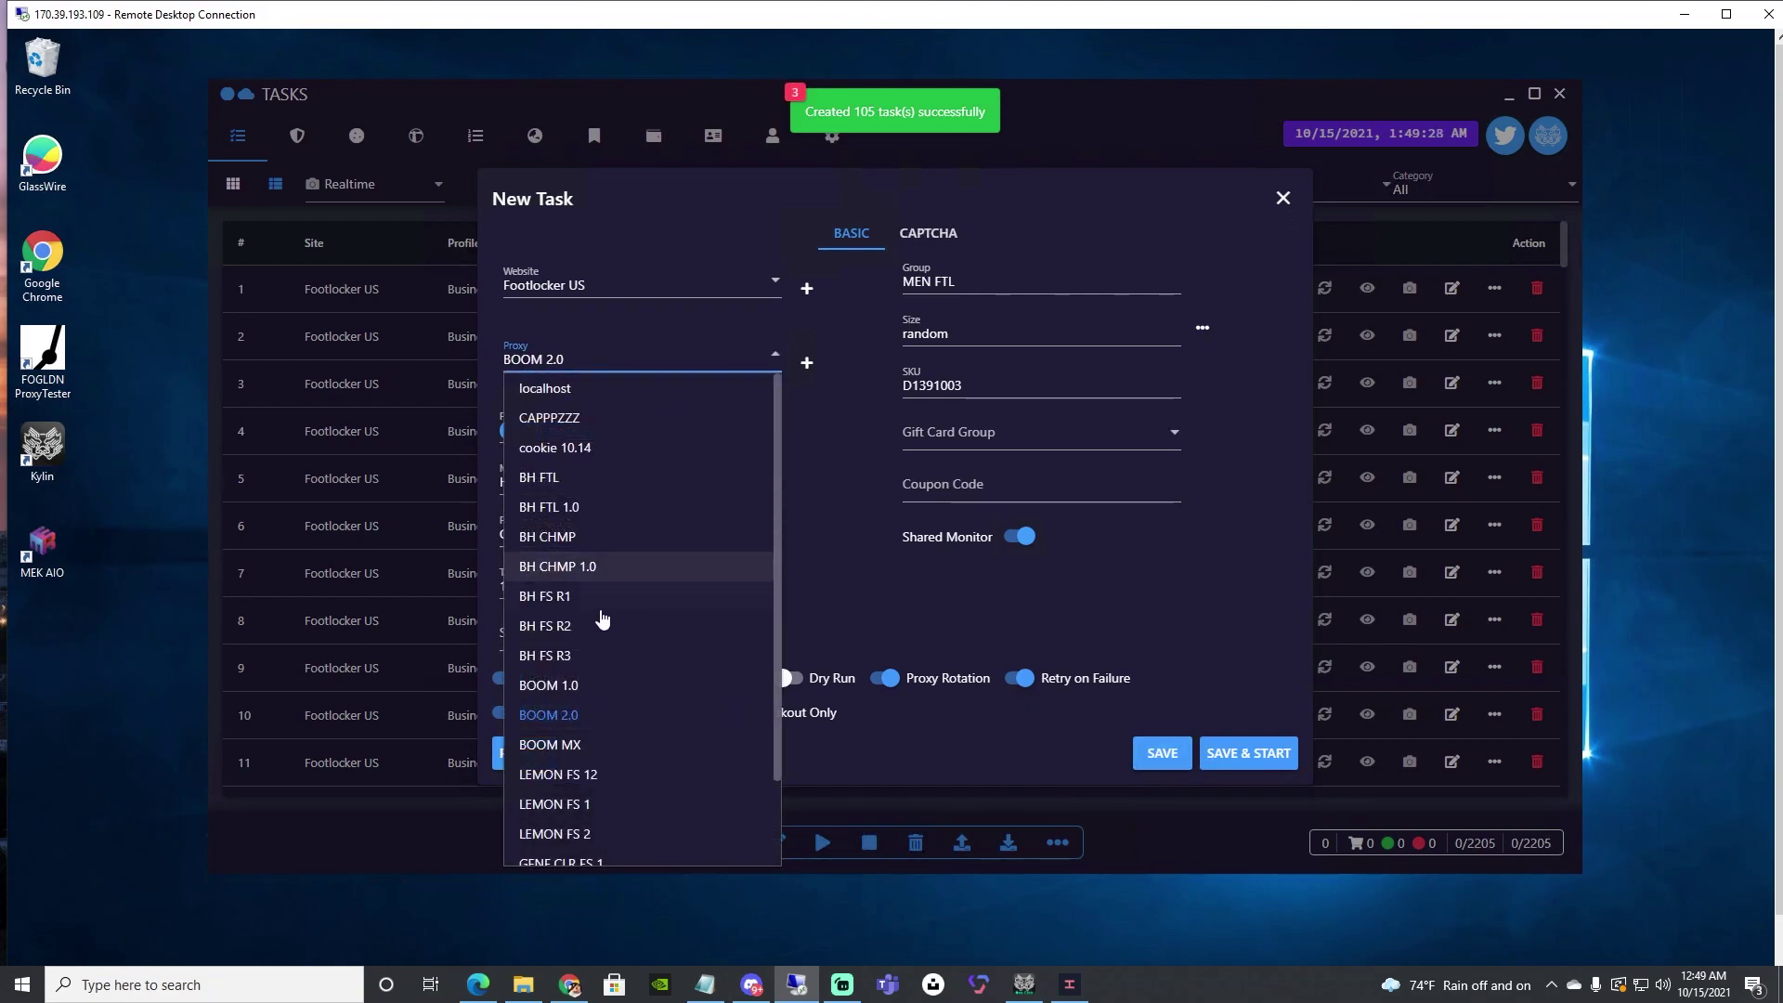
left_click(607, 510)
left_click(1156, 755)
left_click(650, 361)
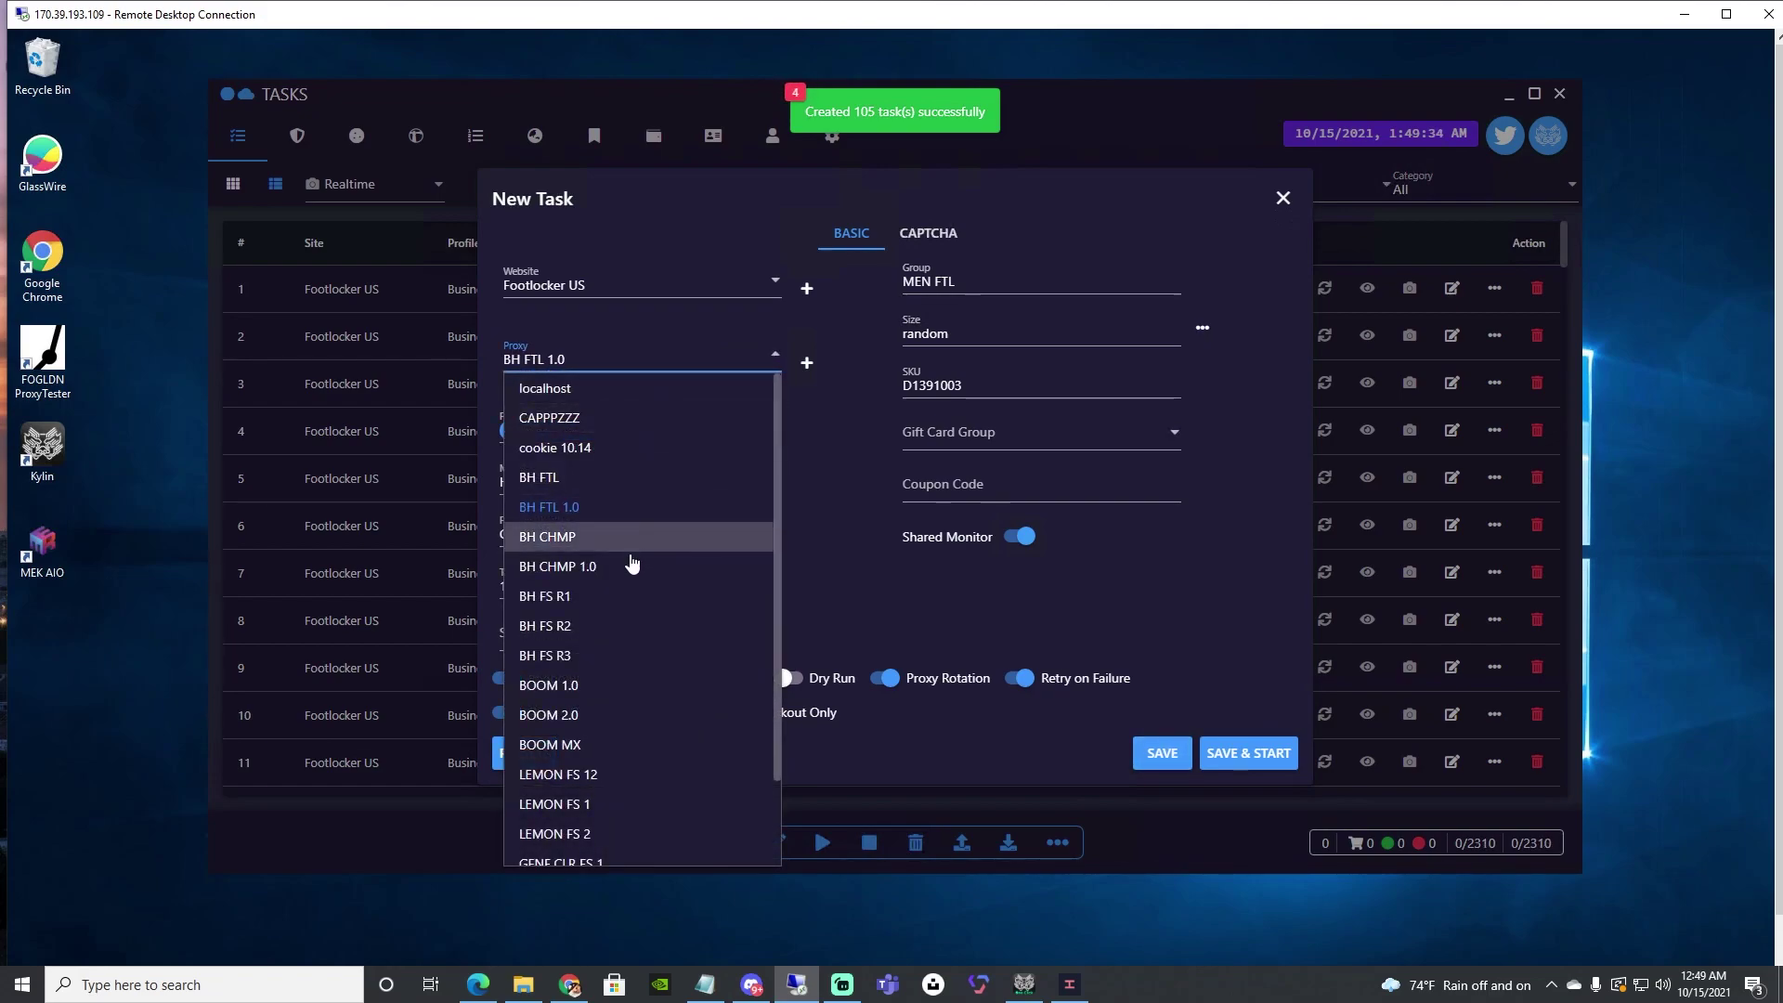
left_click(629, 787)
left_click(1160, 752)
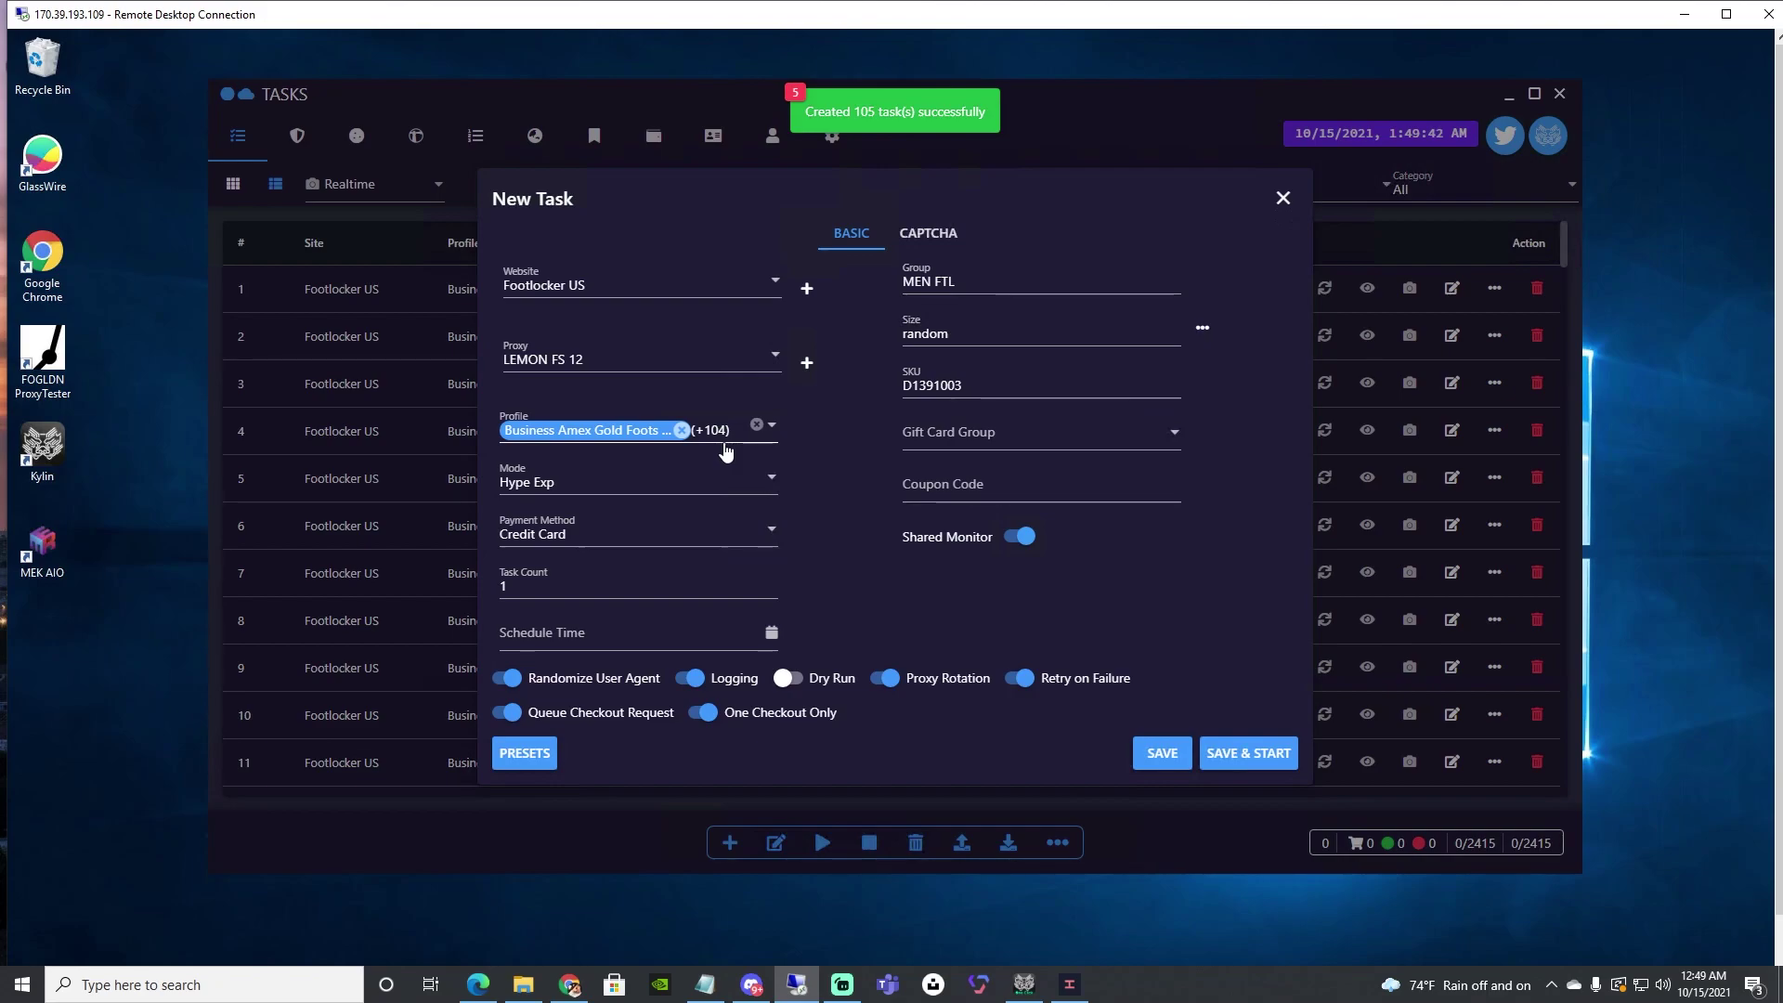
Step: Rename the task group to MEN GS and set the mode to Hype Exp 2
left_click(1025, 276)
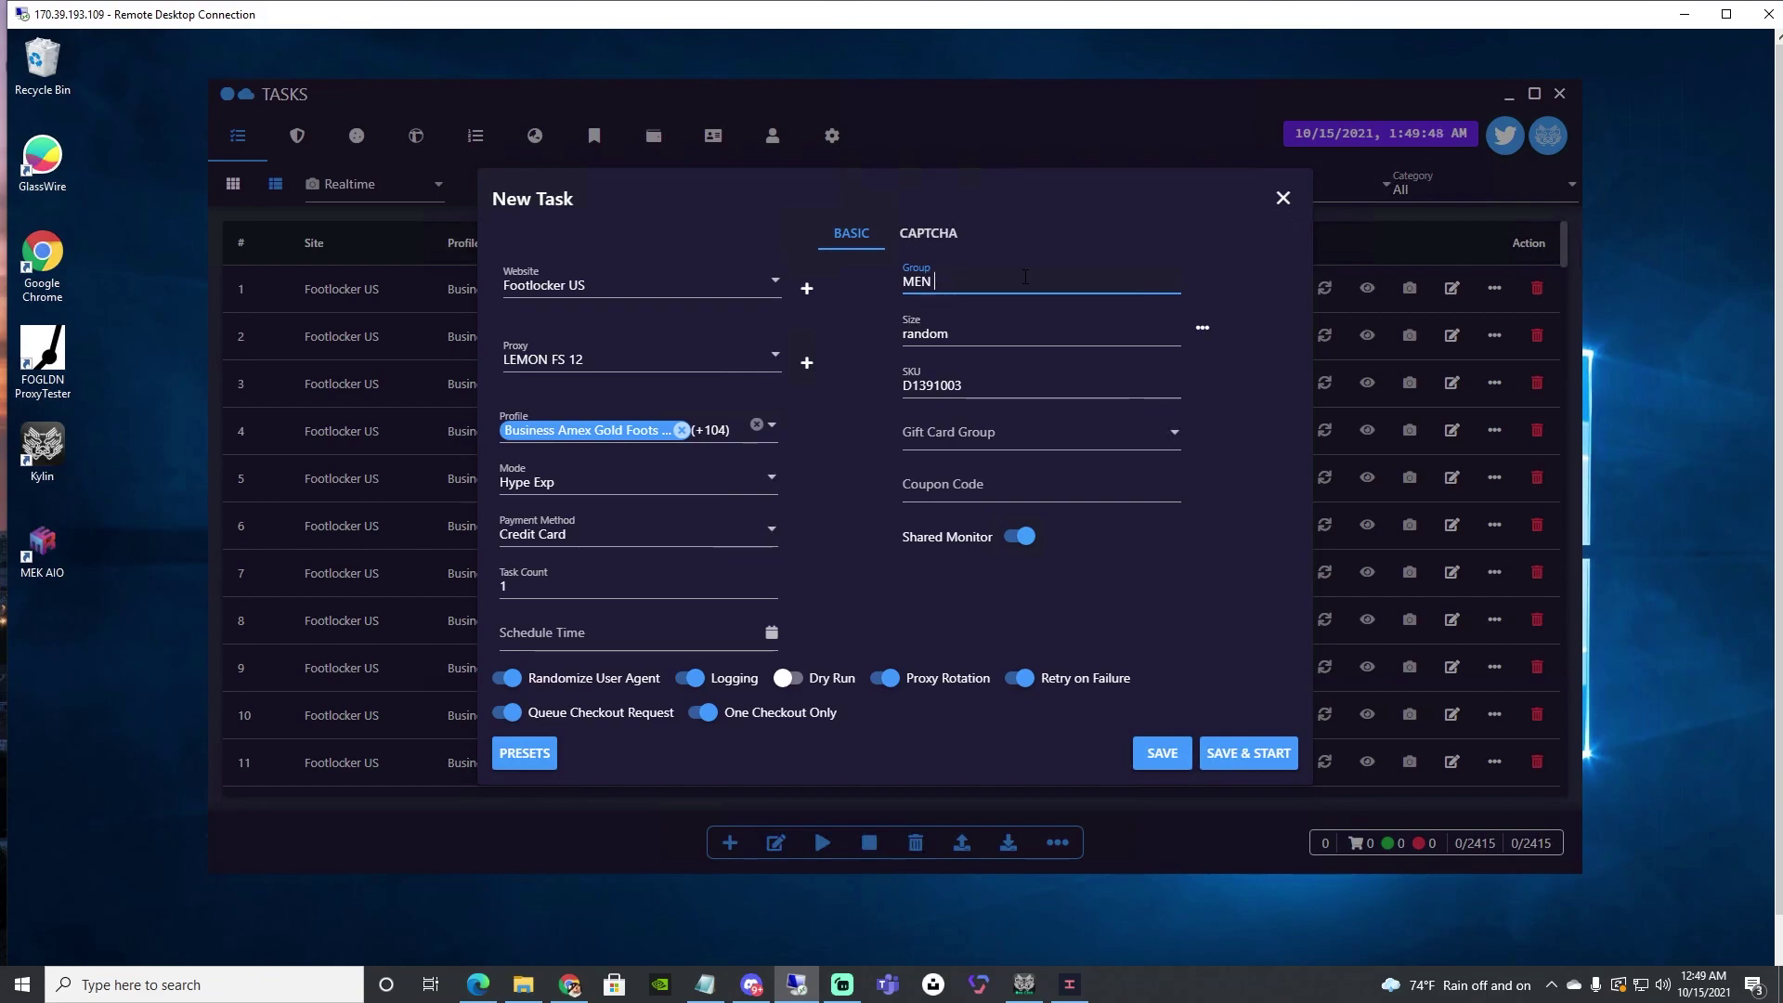
type("GSA")
left_click(617, 483)
left_click(613, 573)
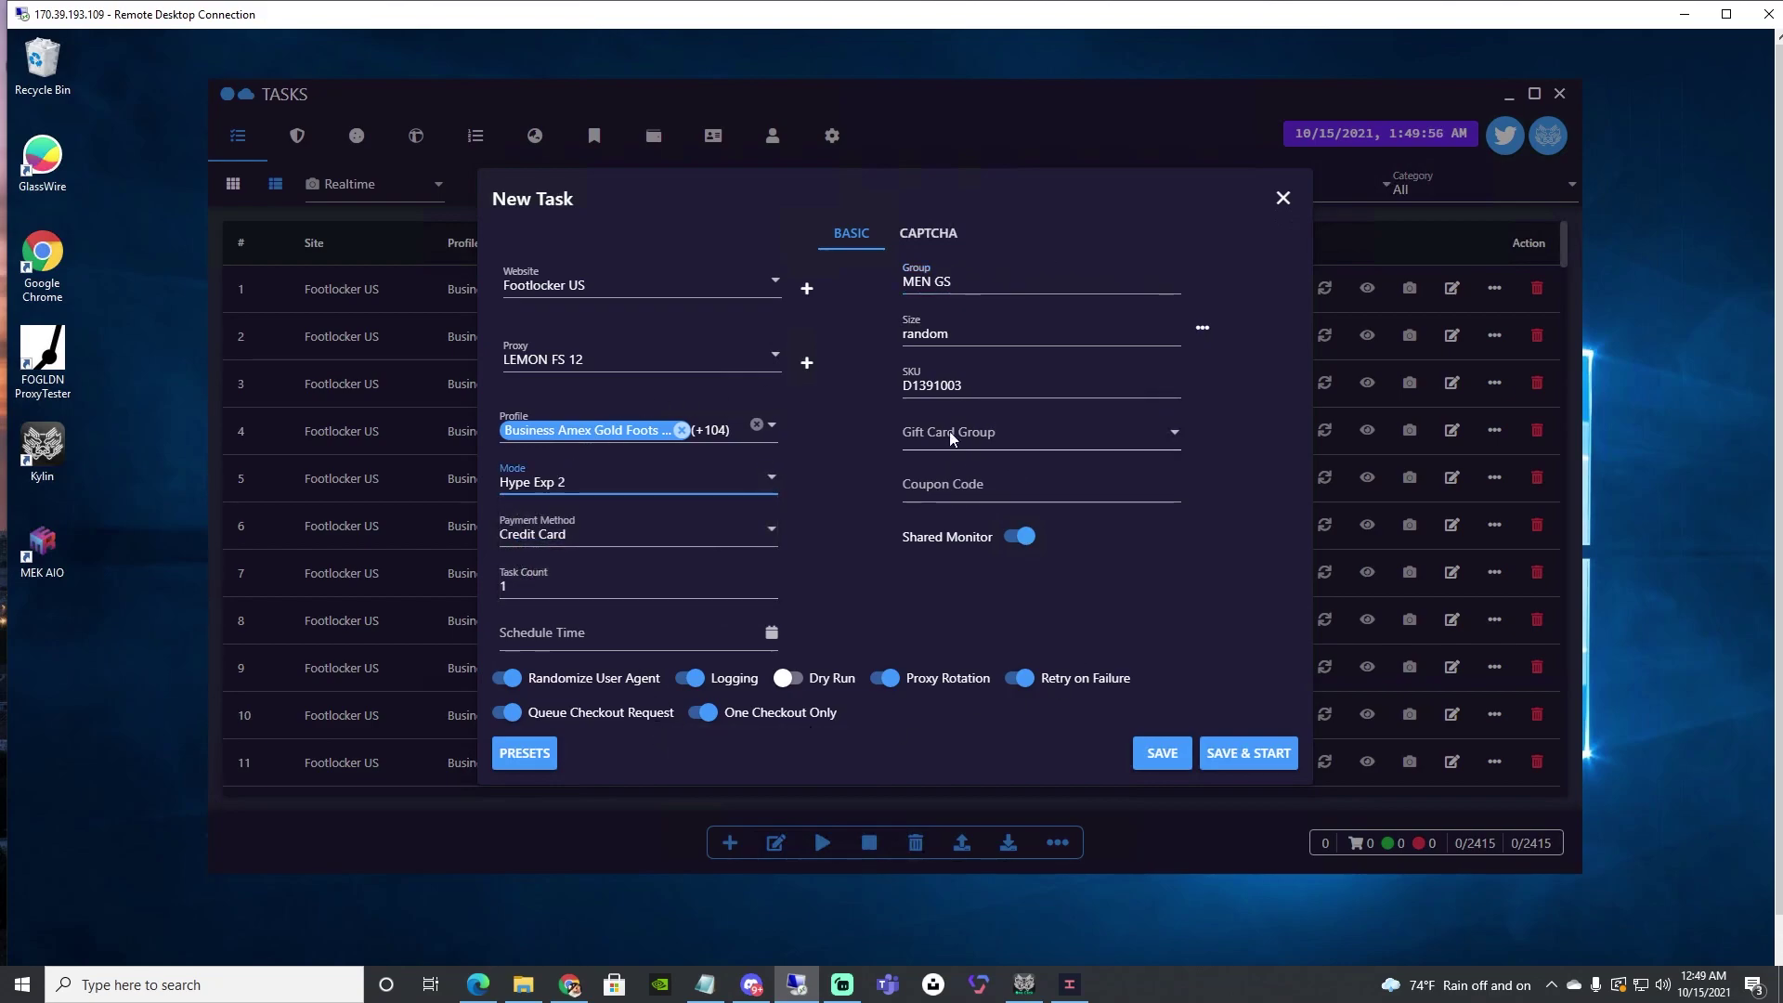
Step: Copy SKU W1590004 from line 2 of the Notepad notes and return to MEK AIO
left_click(707, 985)
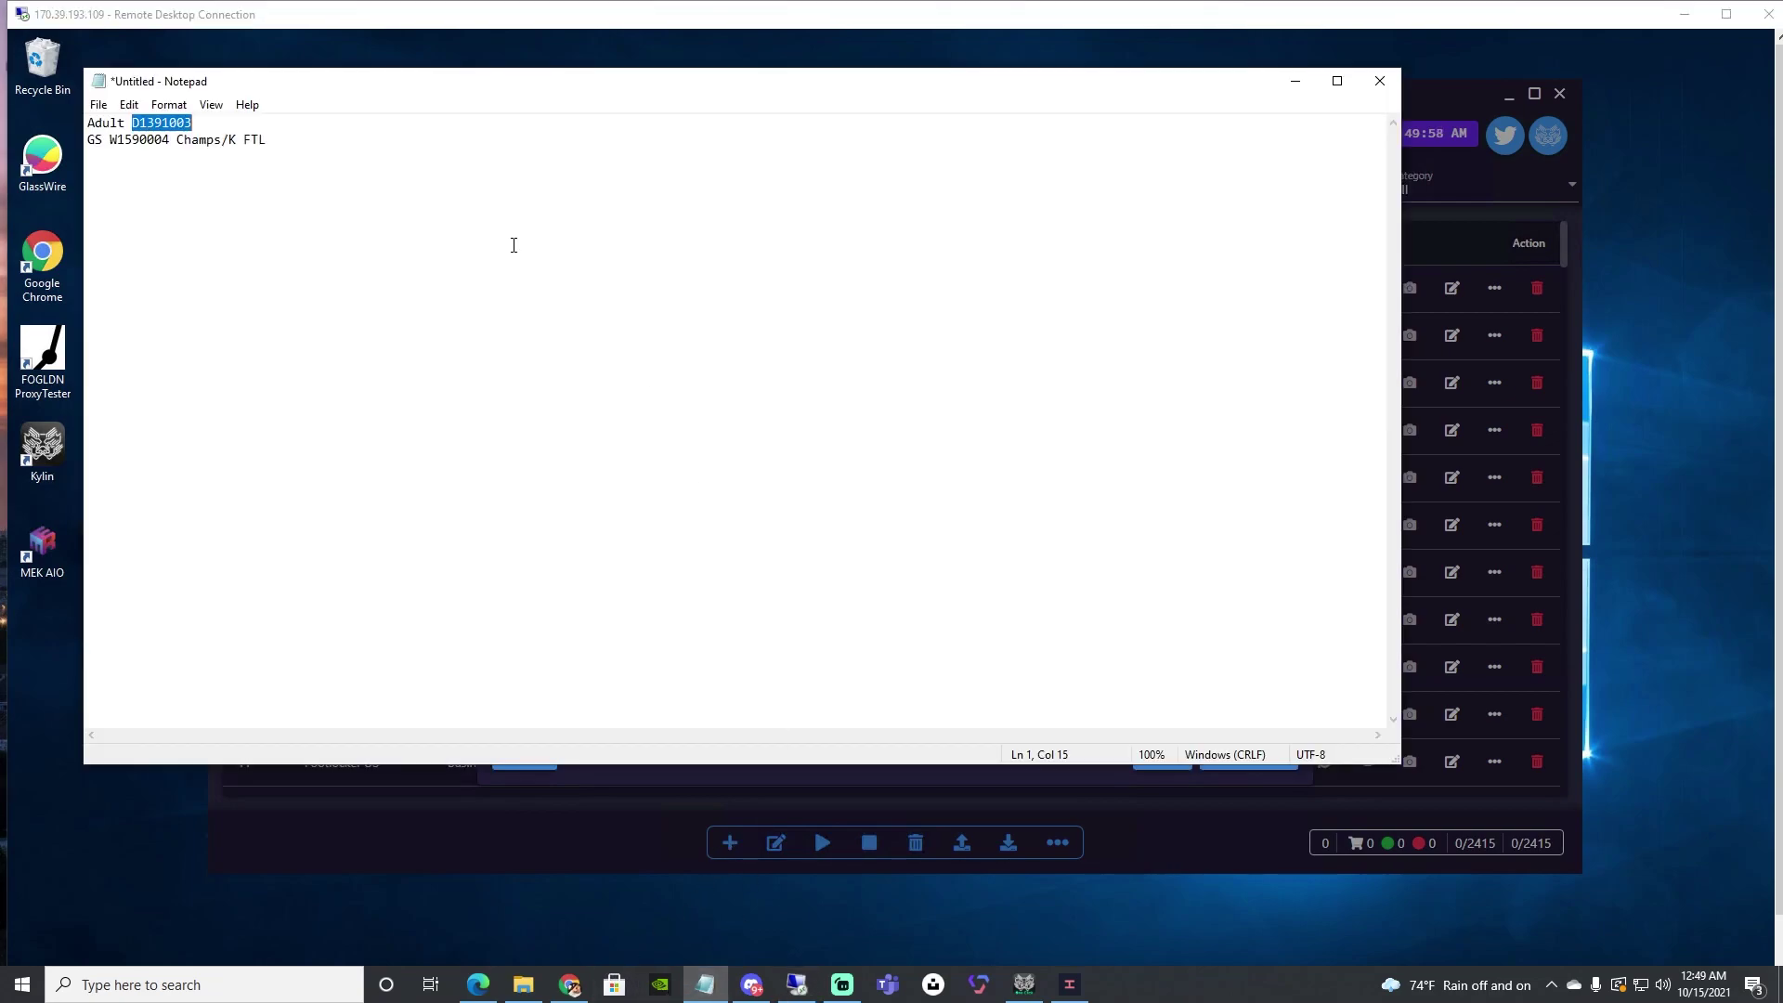
double_click(134, 139)
right_click(130, 139)
left_click(134, 140)
left_click_drag(111, 140, 180, 141)
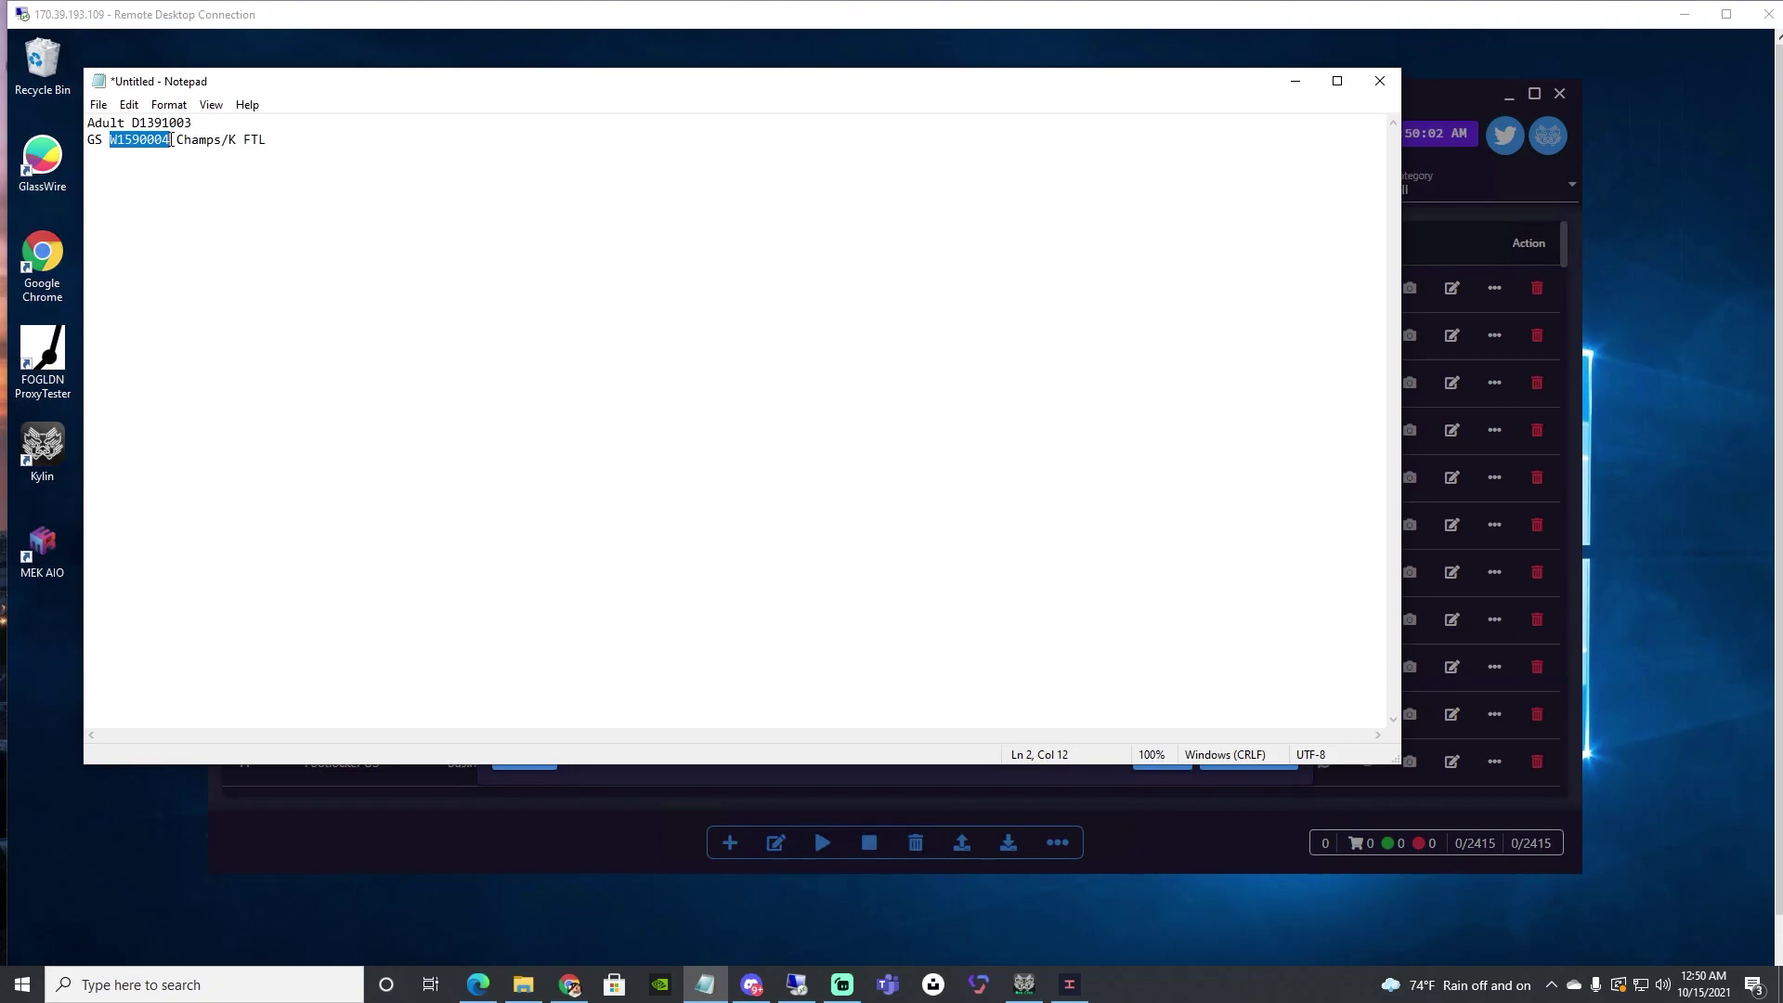
right_click(150, 137)
left_click(208, 196)
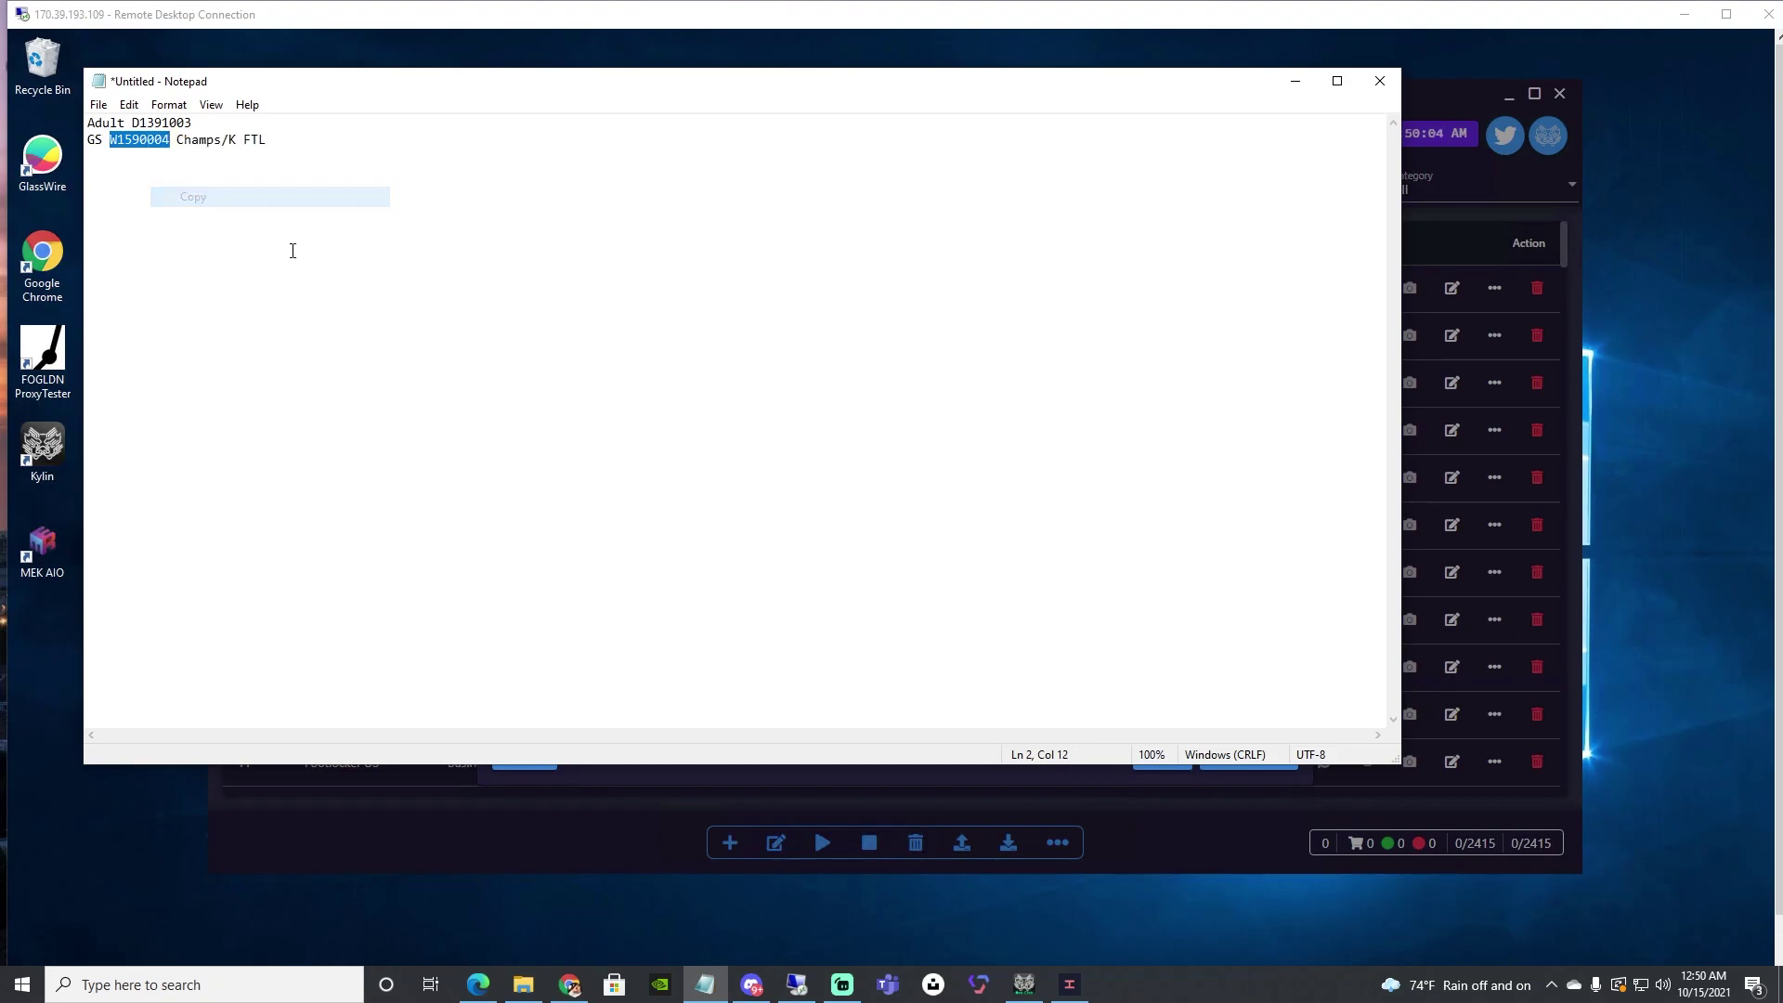
key("alt+Tab")
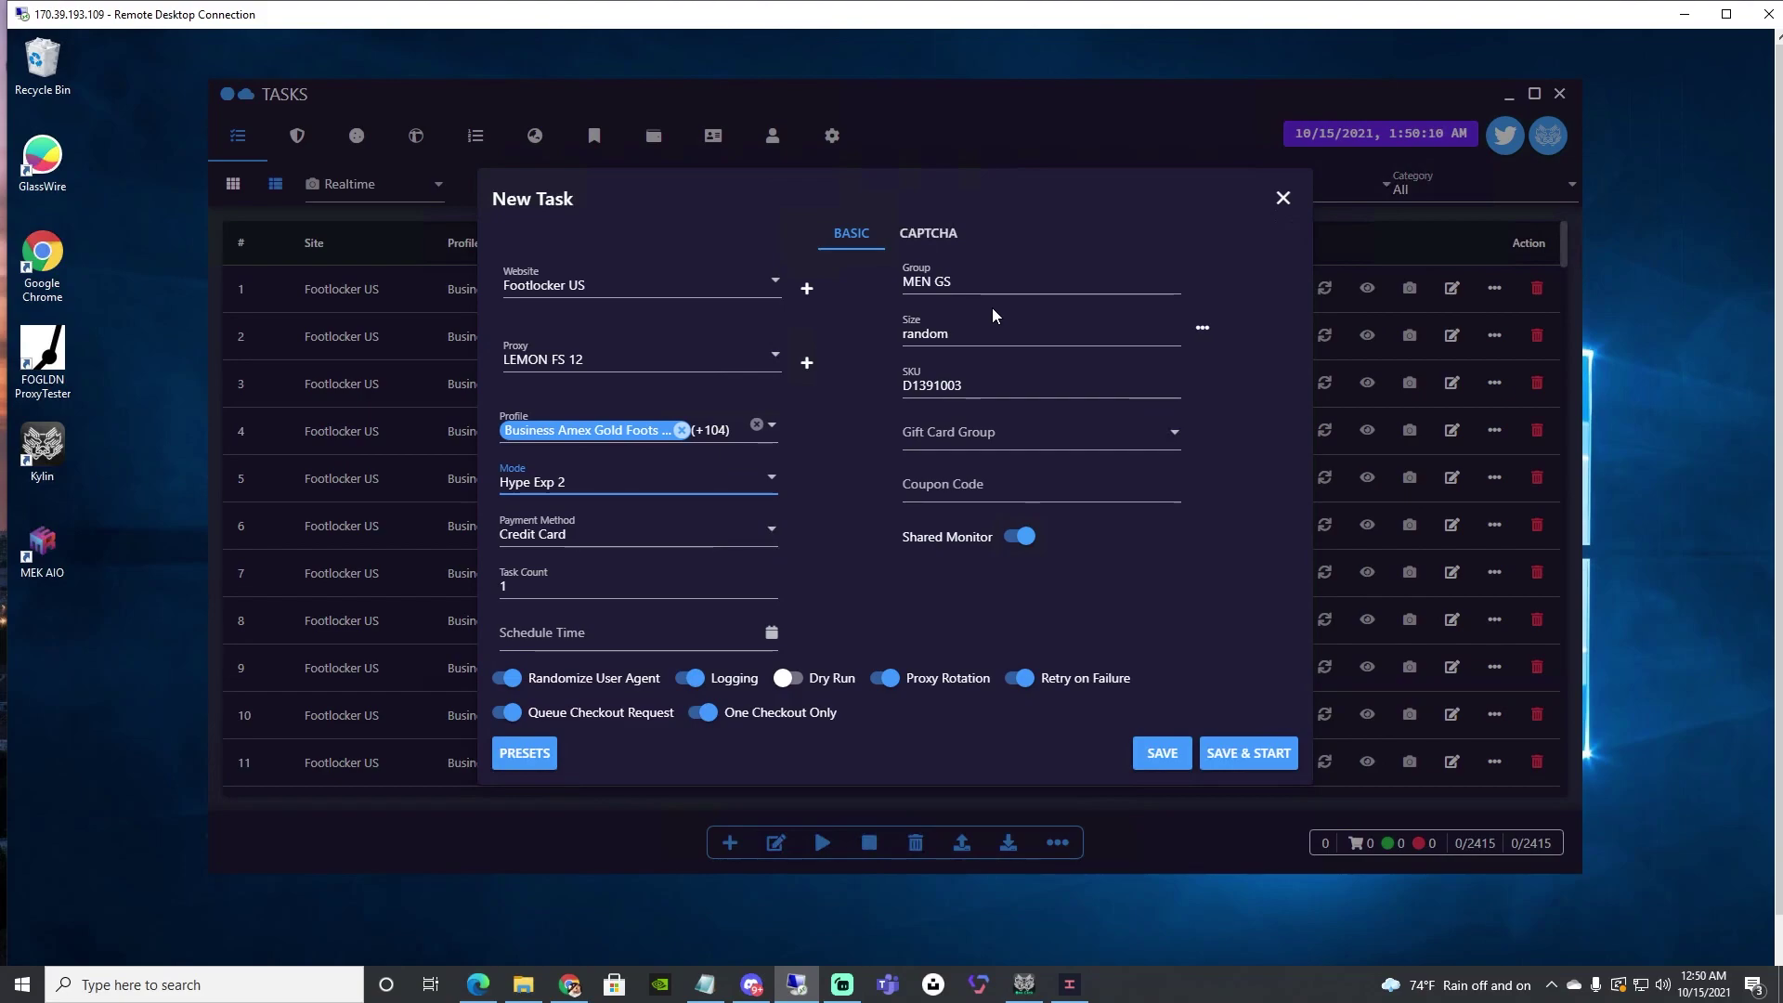
Step: Change the group to GS CHMPS and replace SKU D1391003 with W1590004
left_click(931, 281)
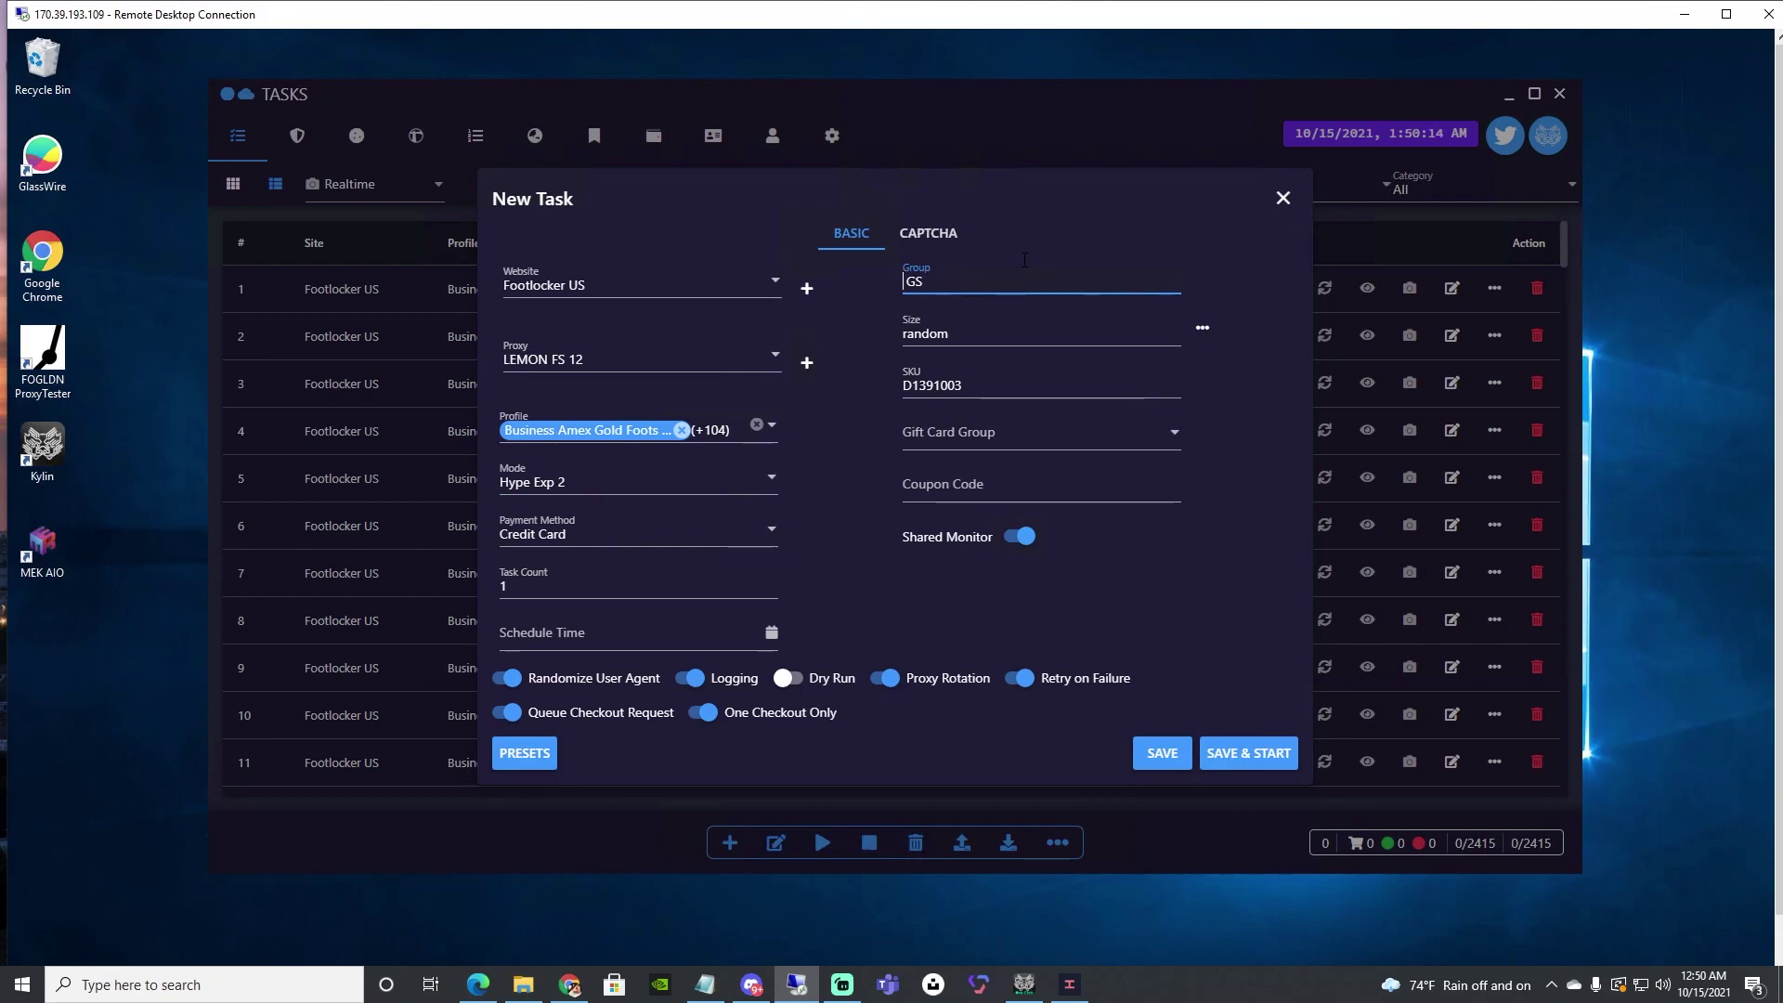
key("Right")
double_click(986, 380)
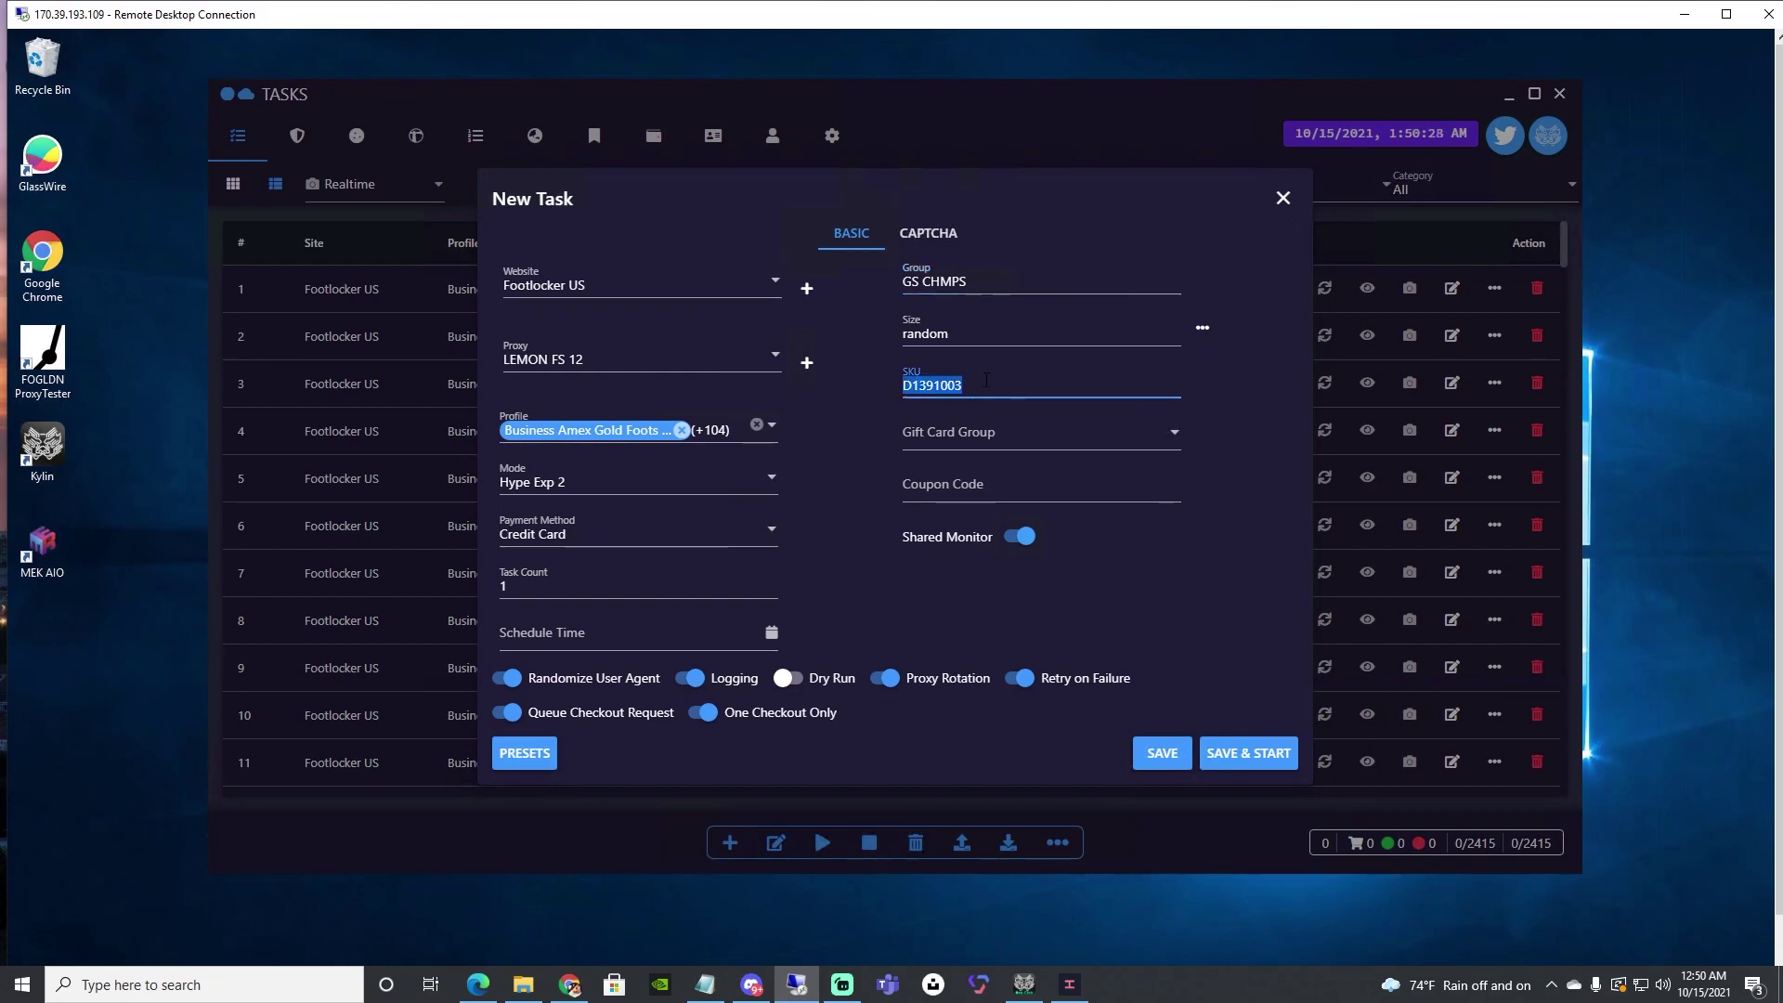
key("ctrl+v")
Step: Save GS CHMPS batches for the BH CHMP and BH CHMP 1.0 proxies
left_click(631, 360)
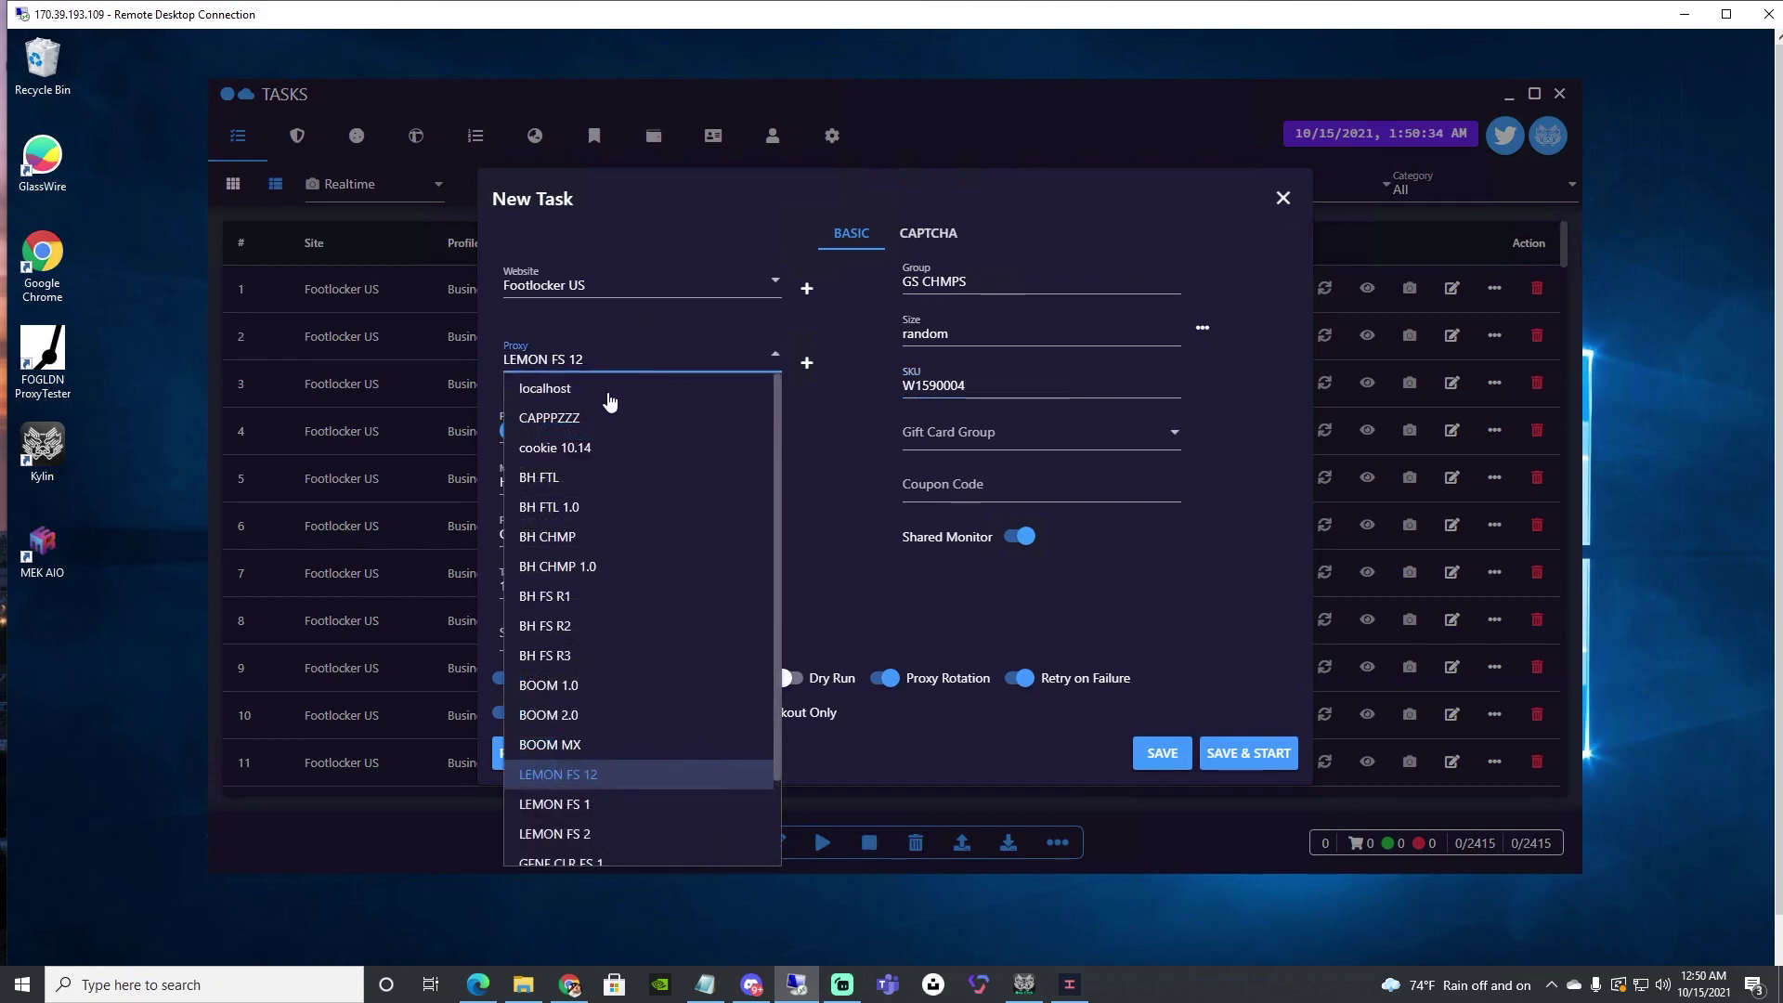
left_click(557, 476)
left_click(610, 354)
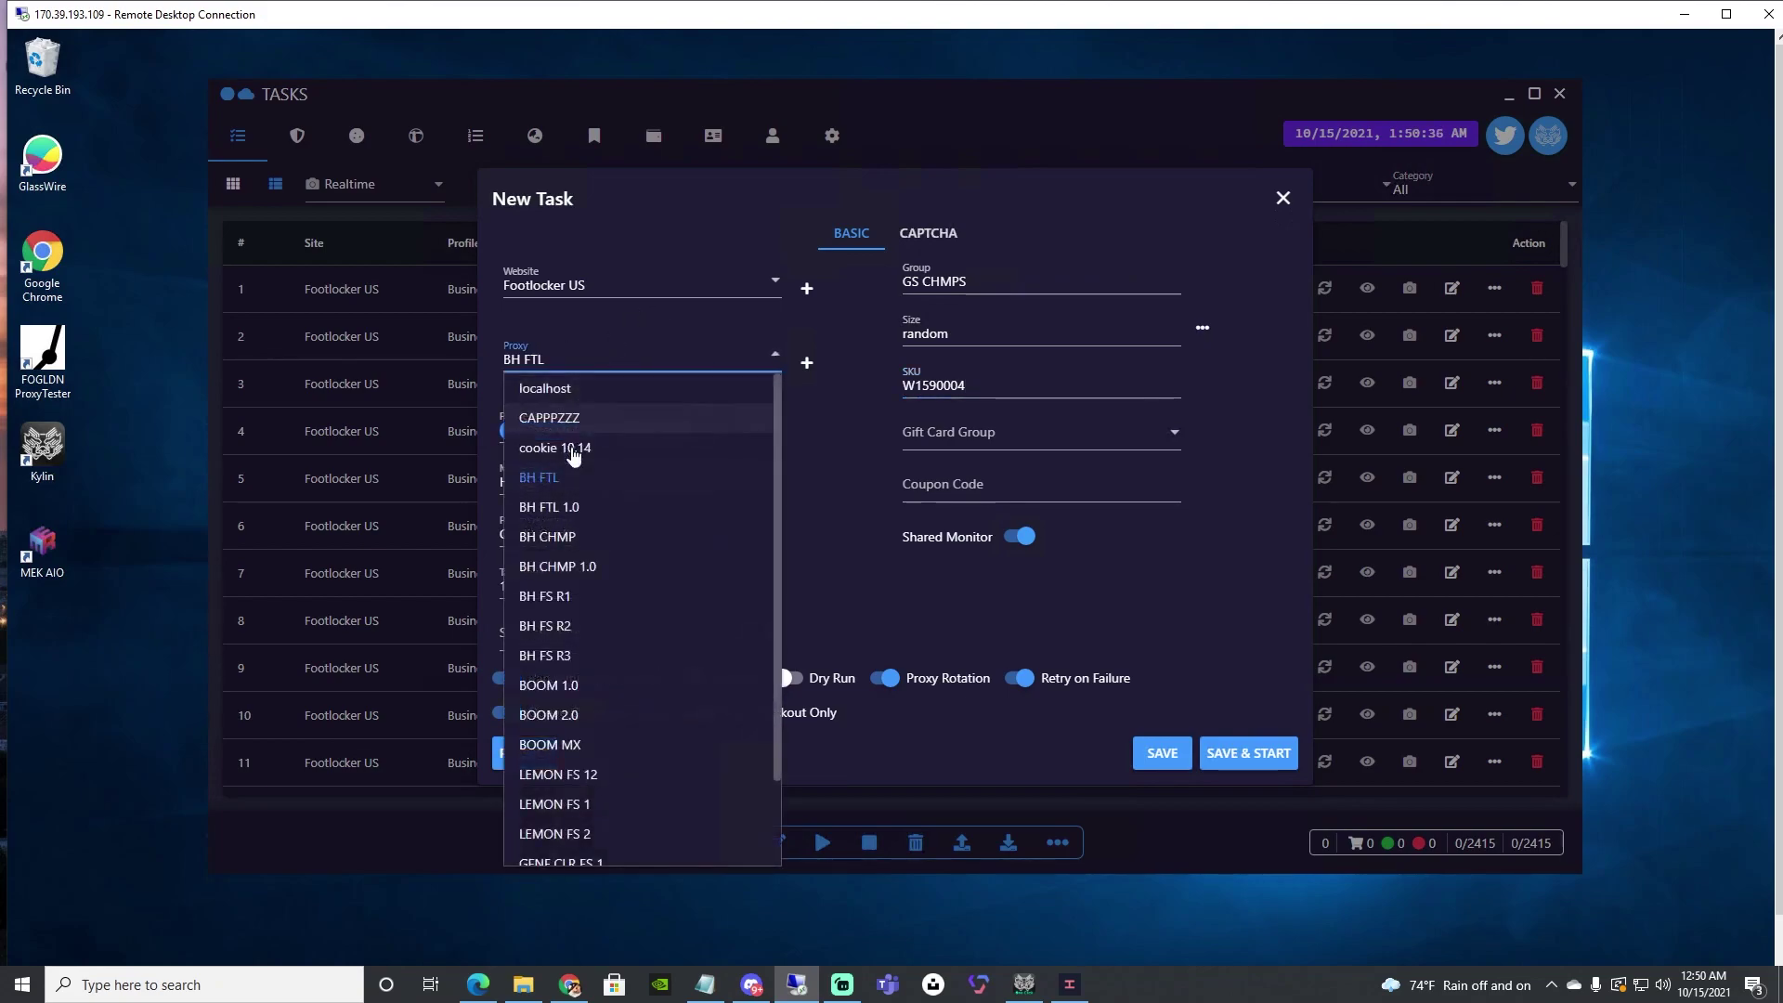
left_click(576, 539)
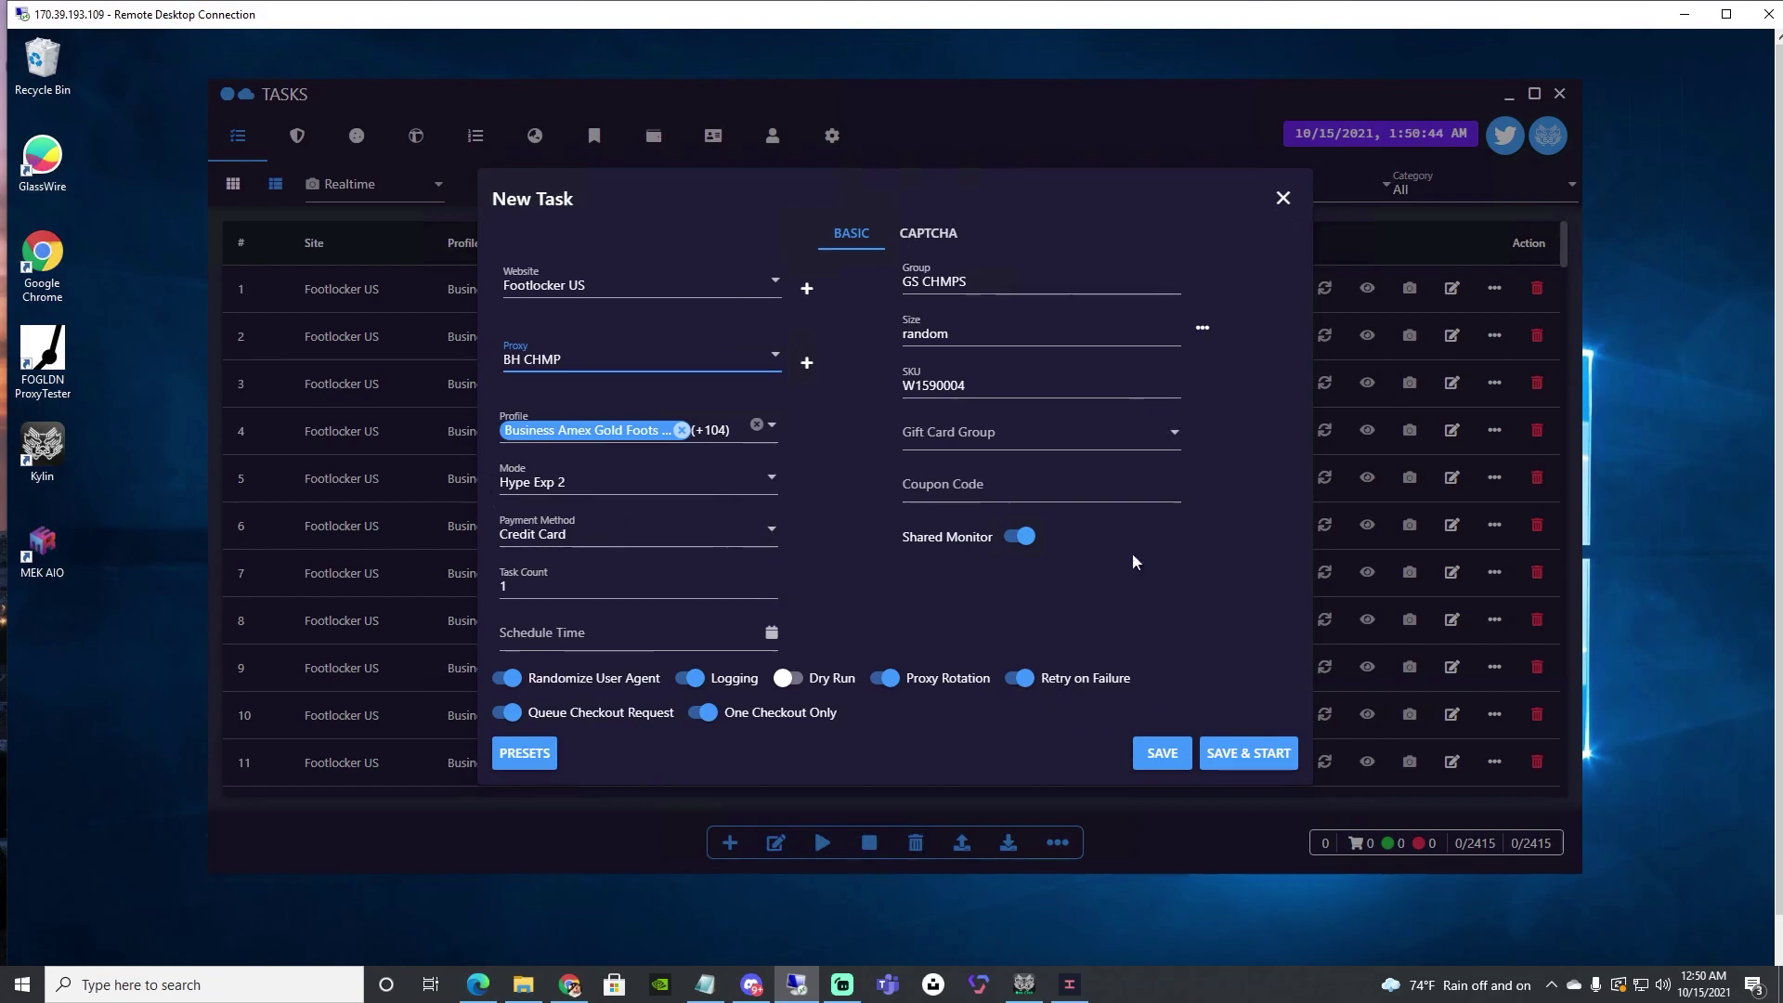
left_click(1161, 759)
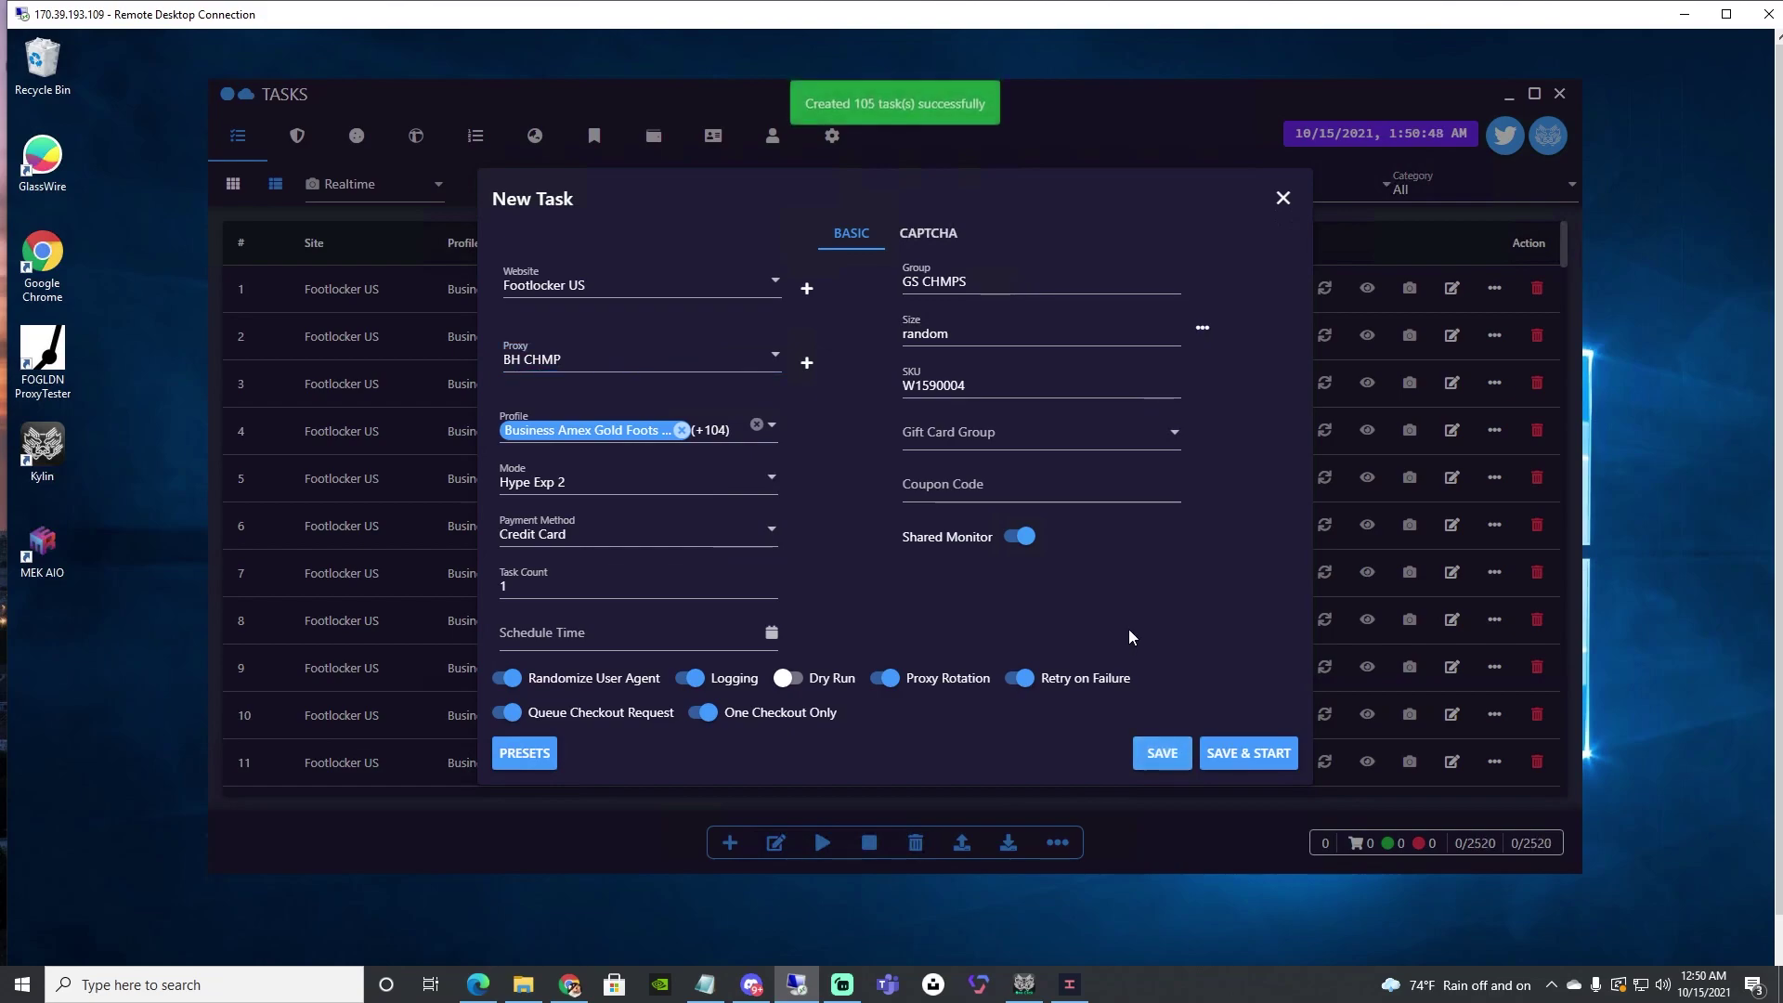
left_click(583, 365)
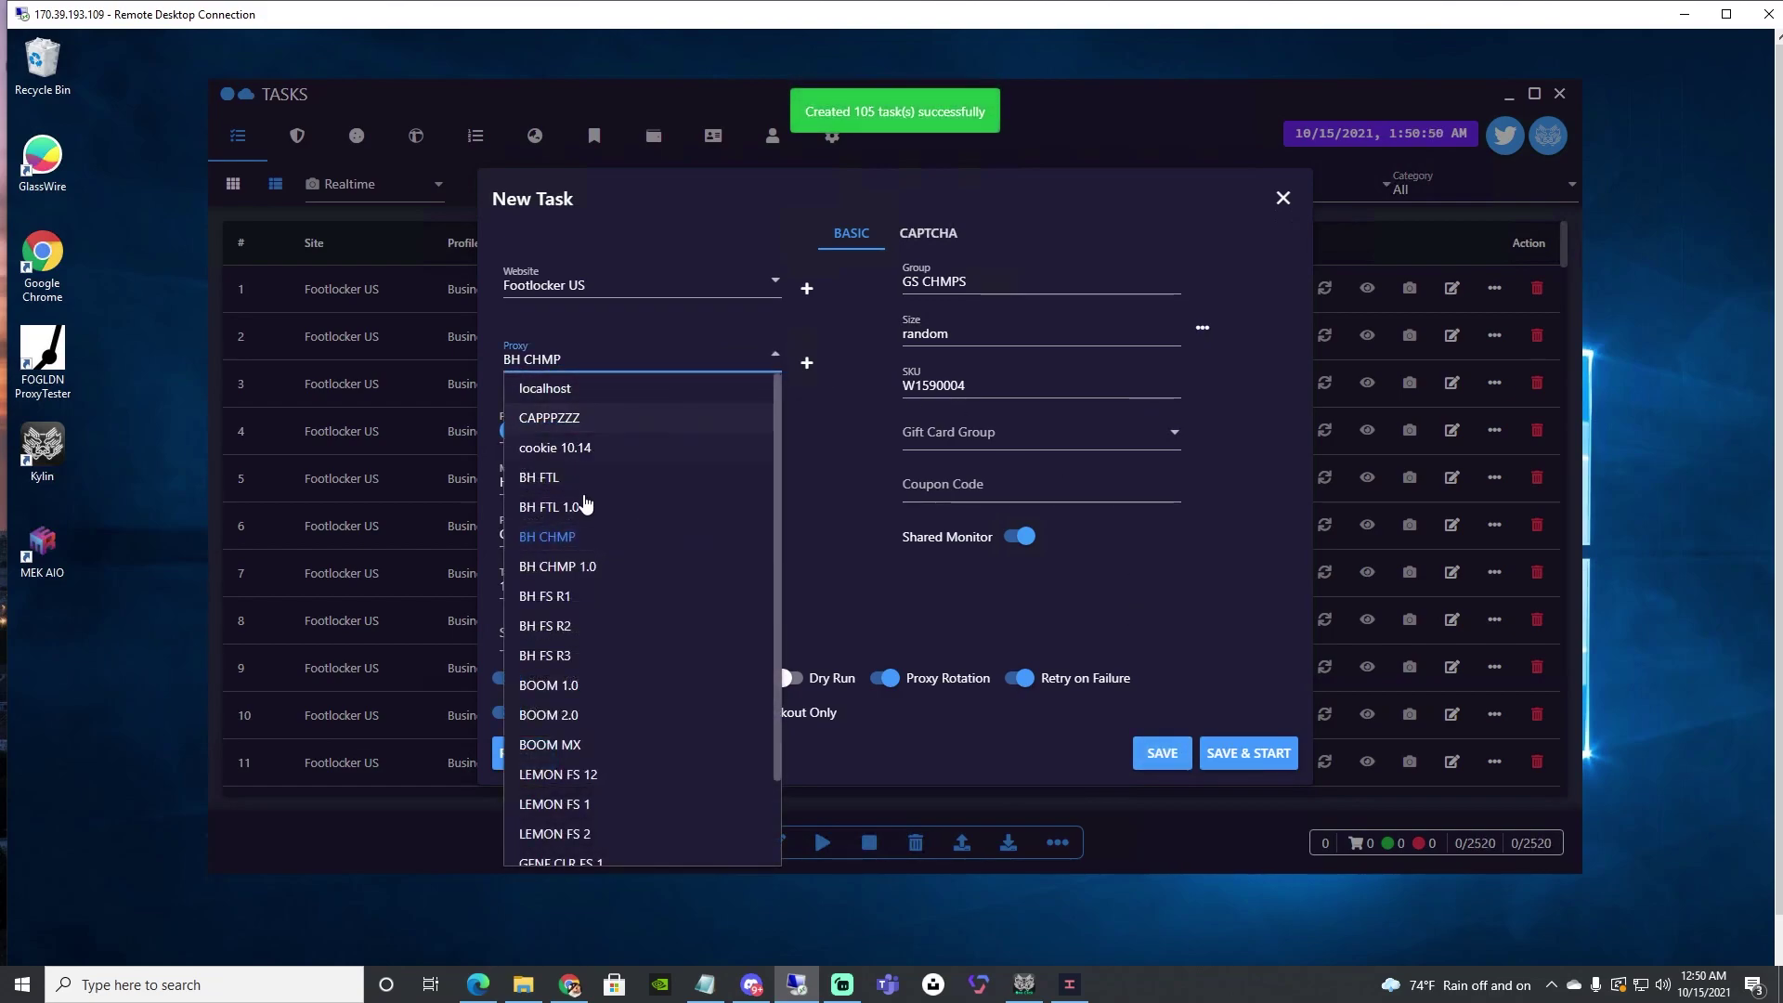
left_click(557, 561)
left_click(1159, 753)
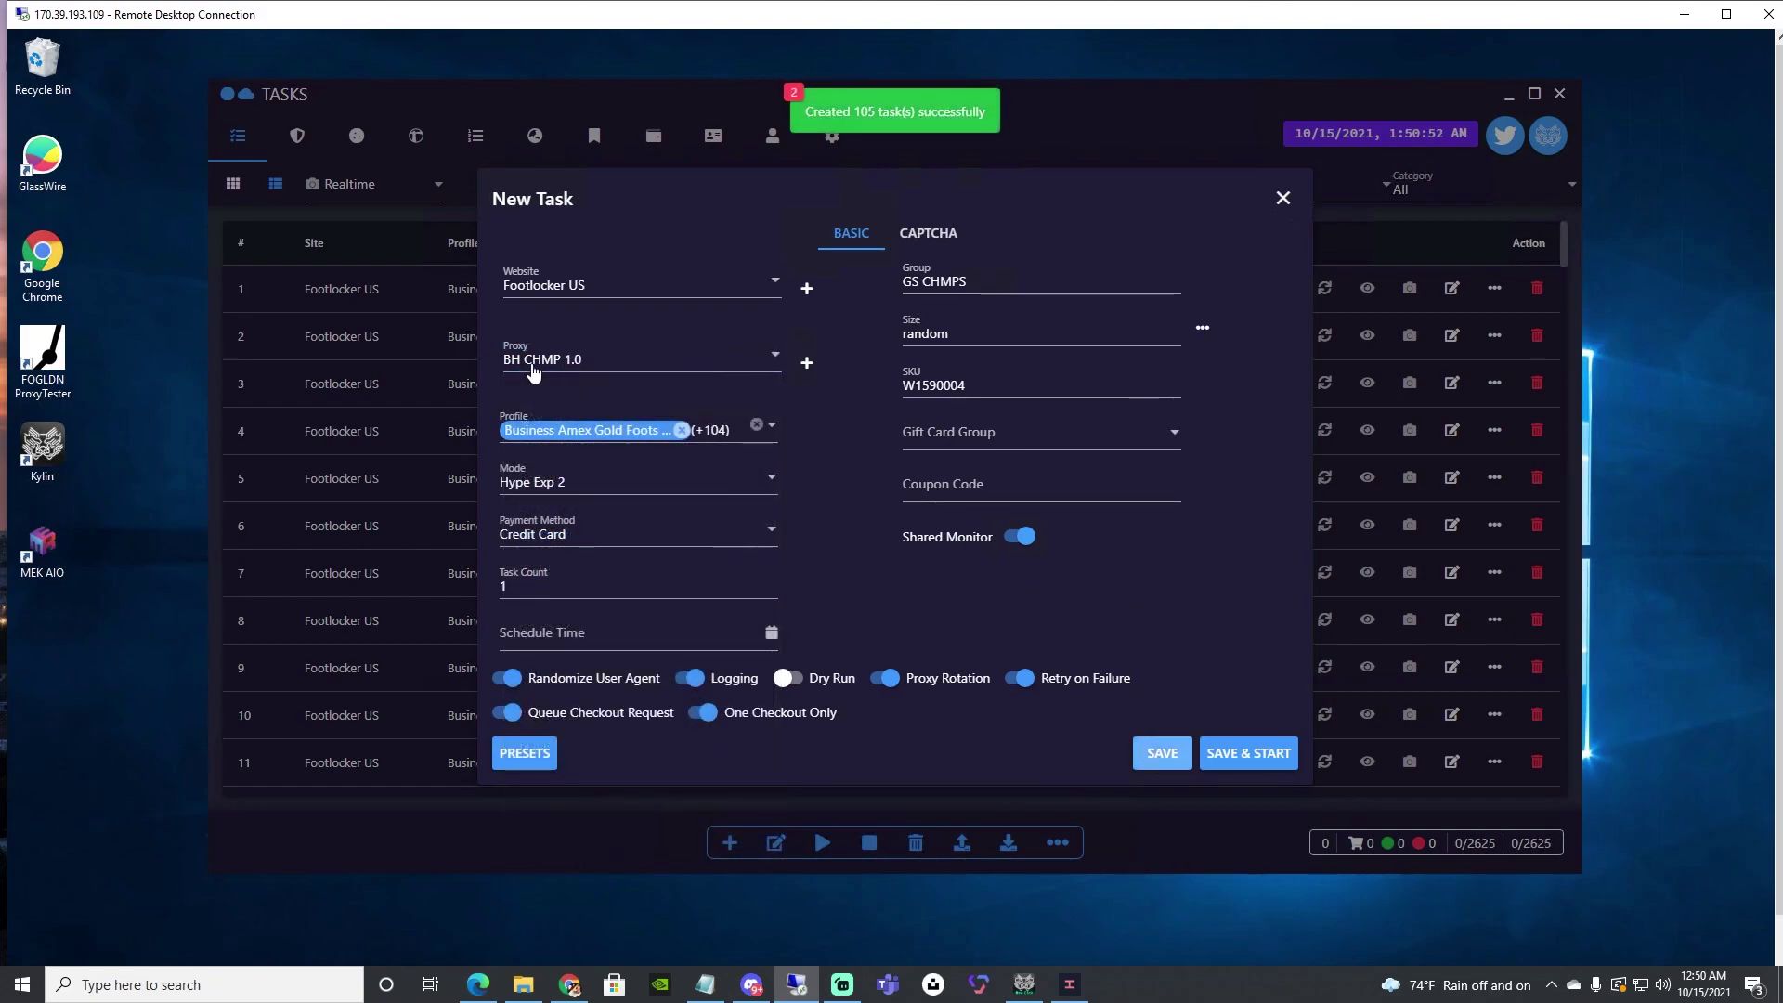
Step: Save GS CHMPS batches for the BH FS R1 and BH FS R2 proxies
left_click(538, 362)
left_click(664, 603)
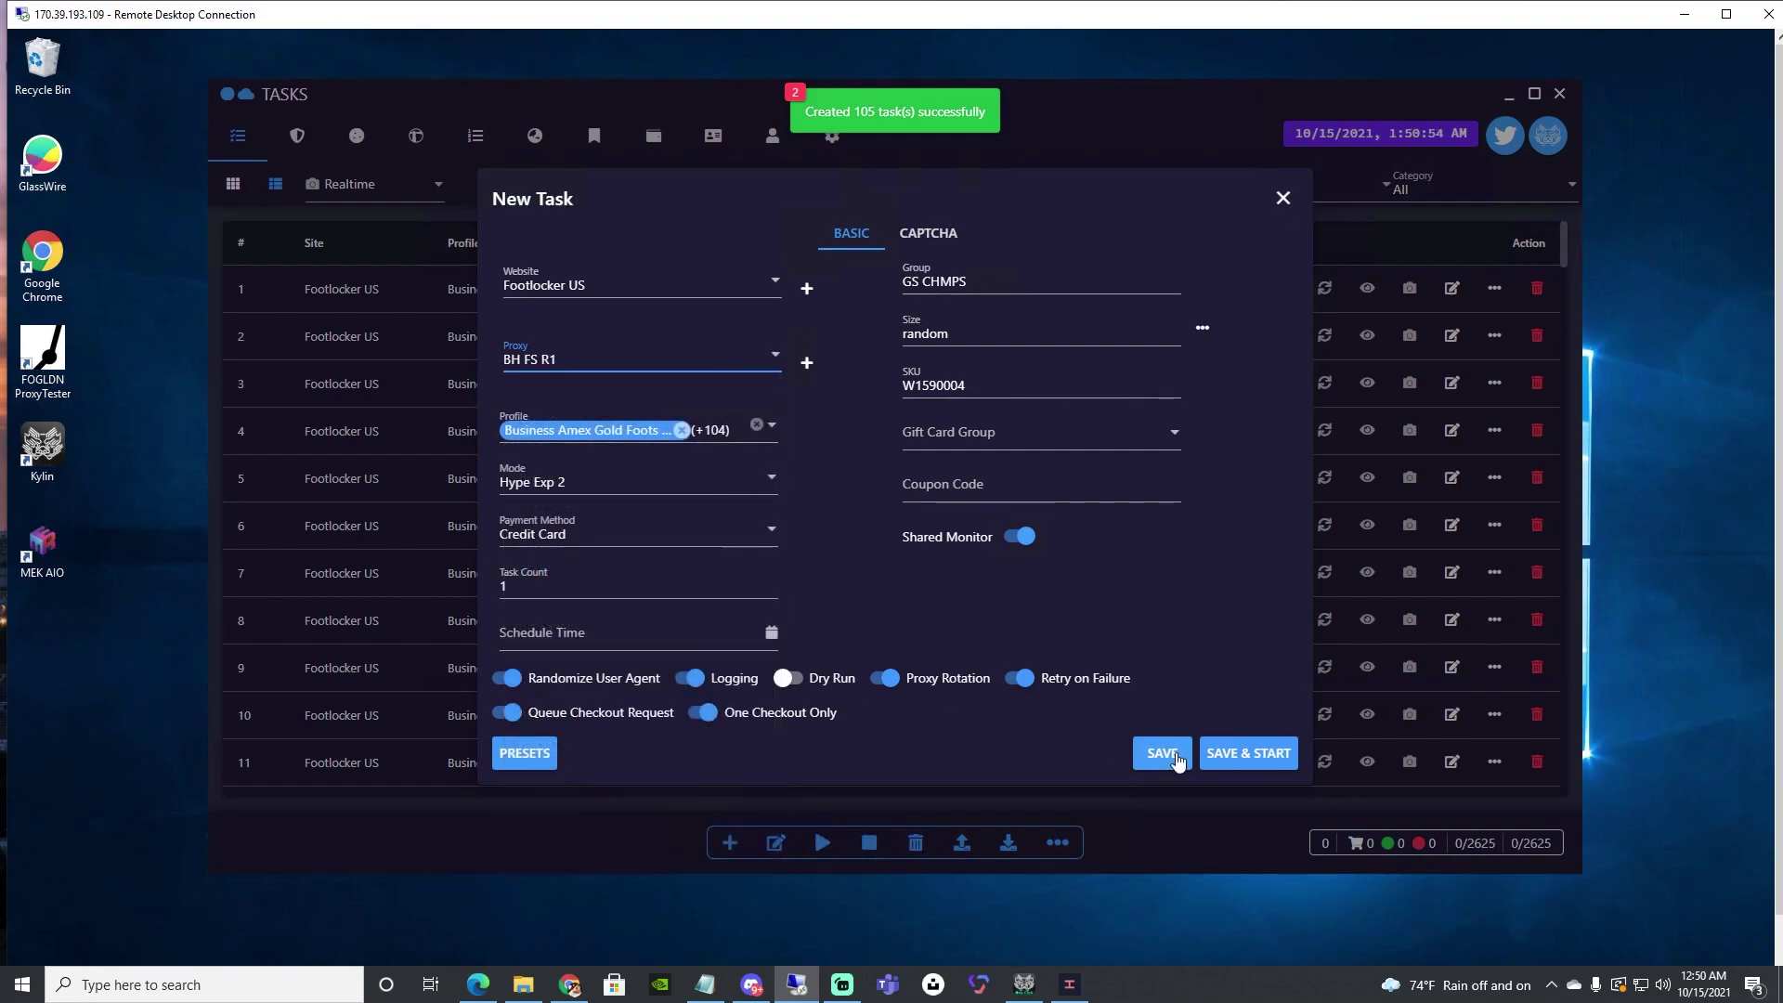
left_click(1160, 752)
left_click(557, 360)
left_click(593, 626)
left_click(1160, 752)
Step: Filter the task list to the GS CHMPS group and delete all 420 of its tasks
left_click(1283, 198)
left_click(1300, 189)
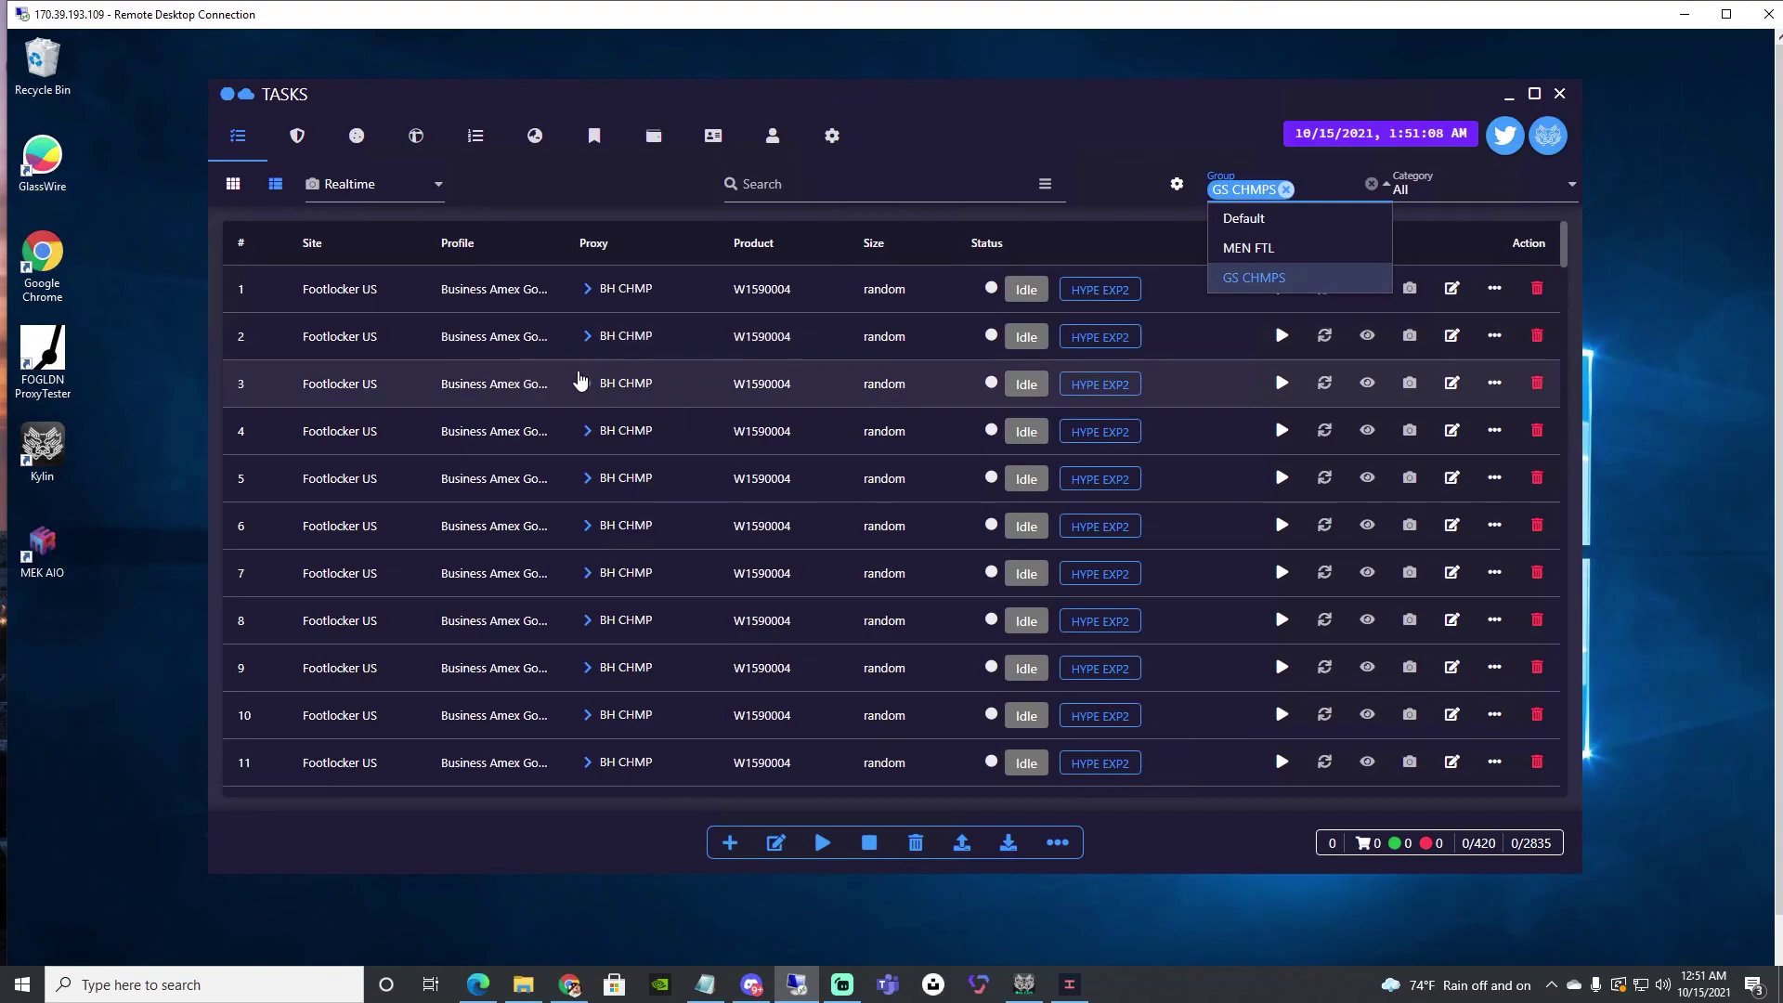
scroll(579, 380, "down", 7)
scroll(808, 441, "up", 7)
left_click(914, 842)
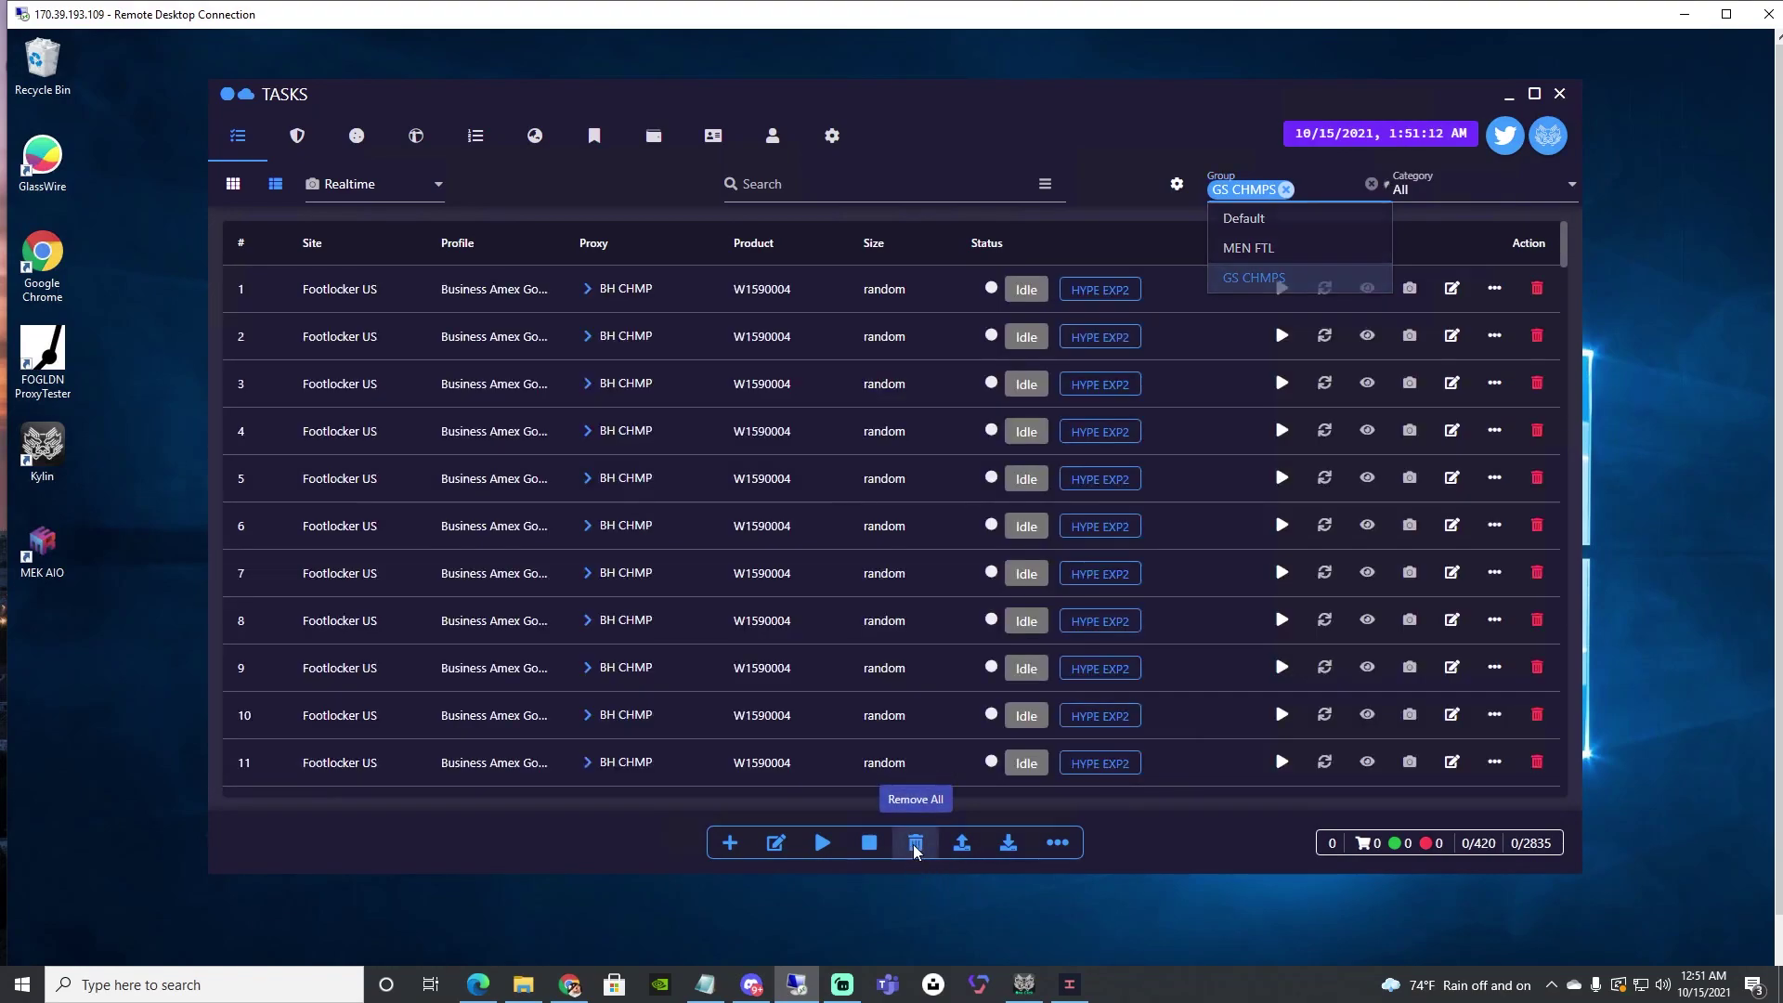
left_click(1040, 523)
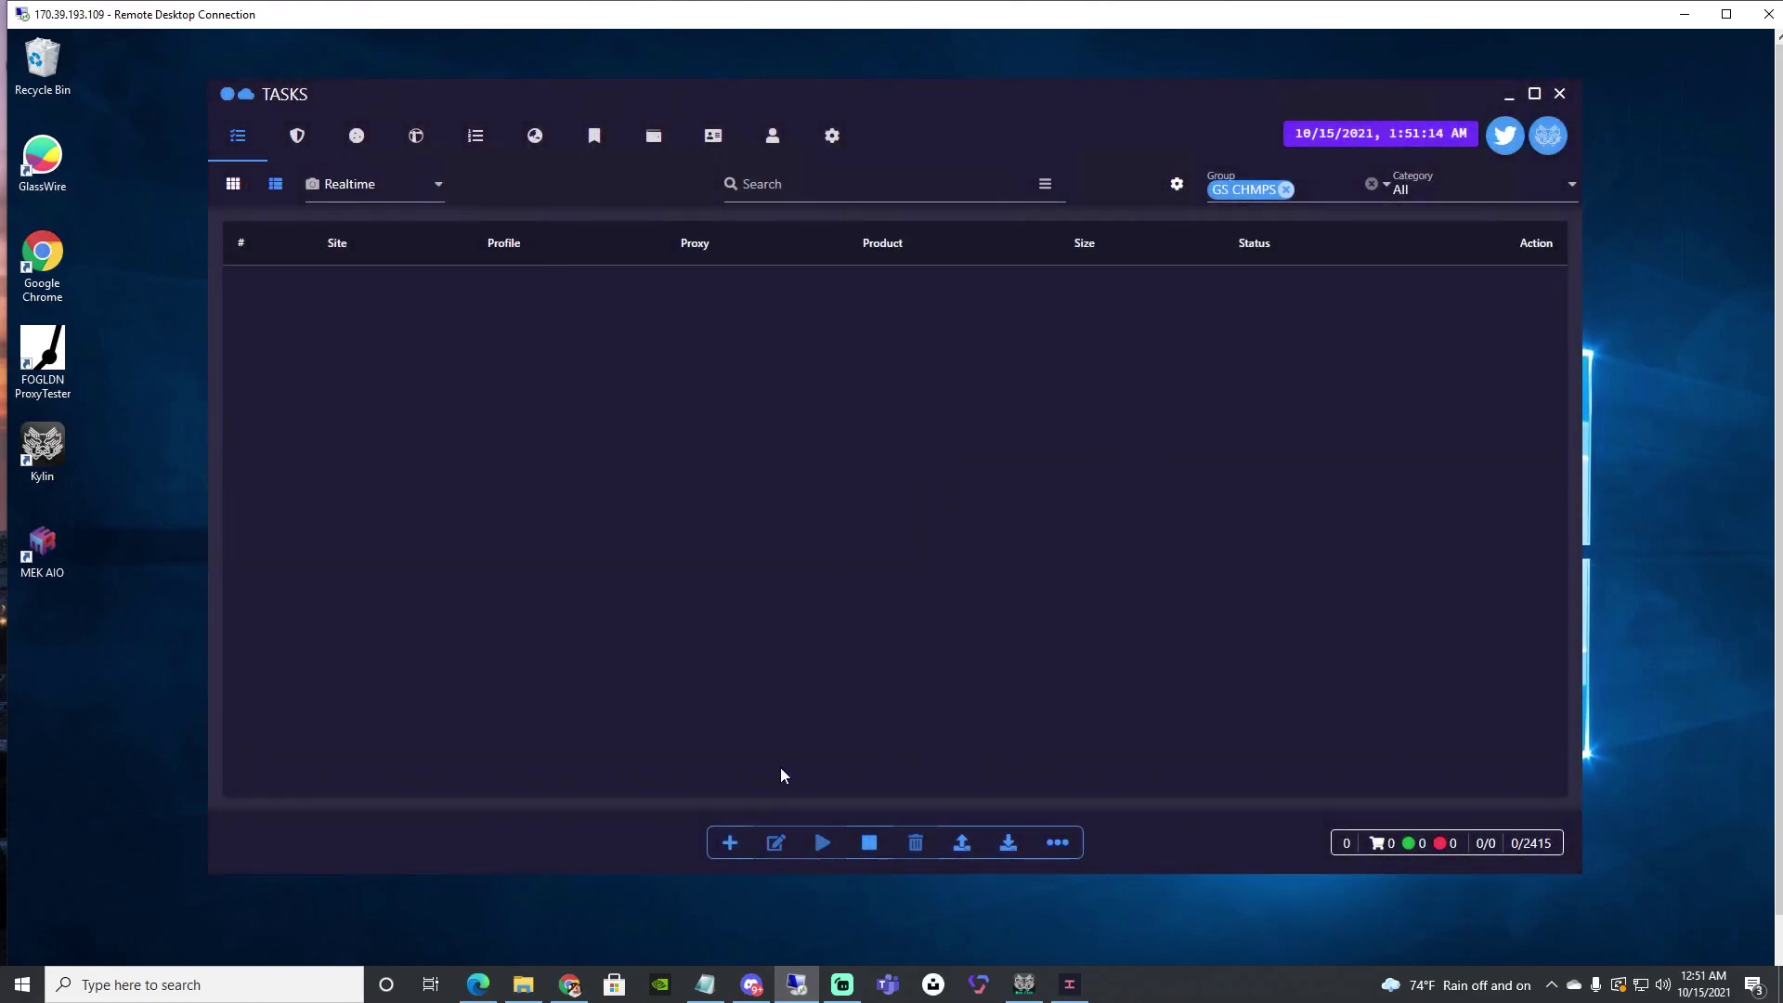
Step: Add a batch of Champs Sports tasks using the BH CHMP proxy group to GS CHMPS
left_click(730, 842)
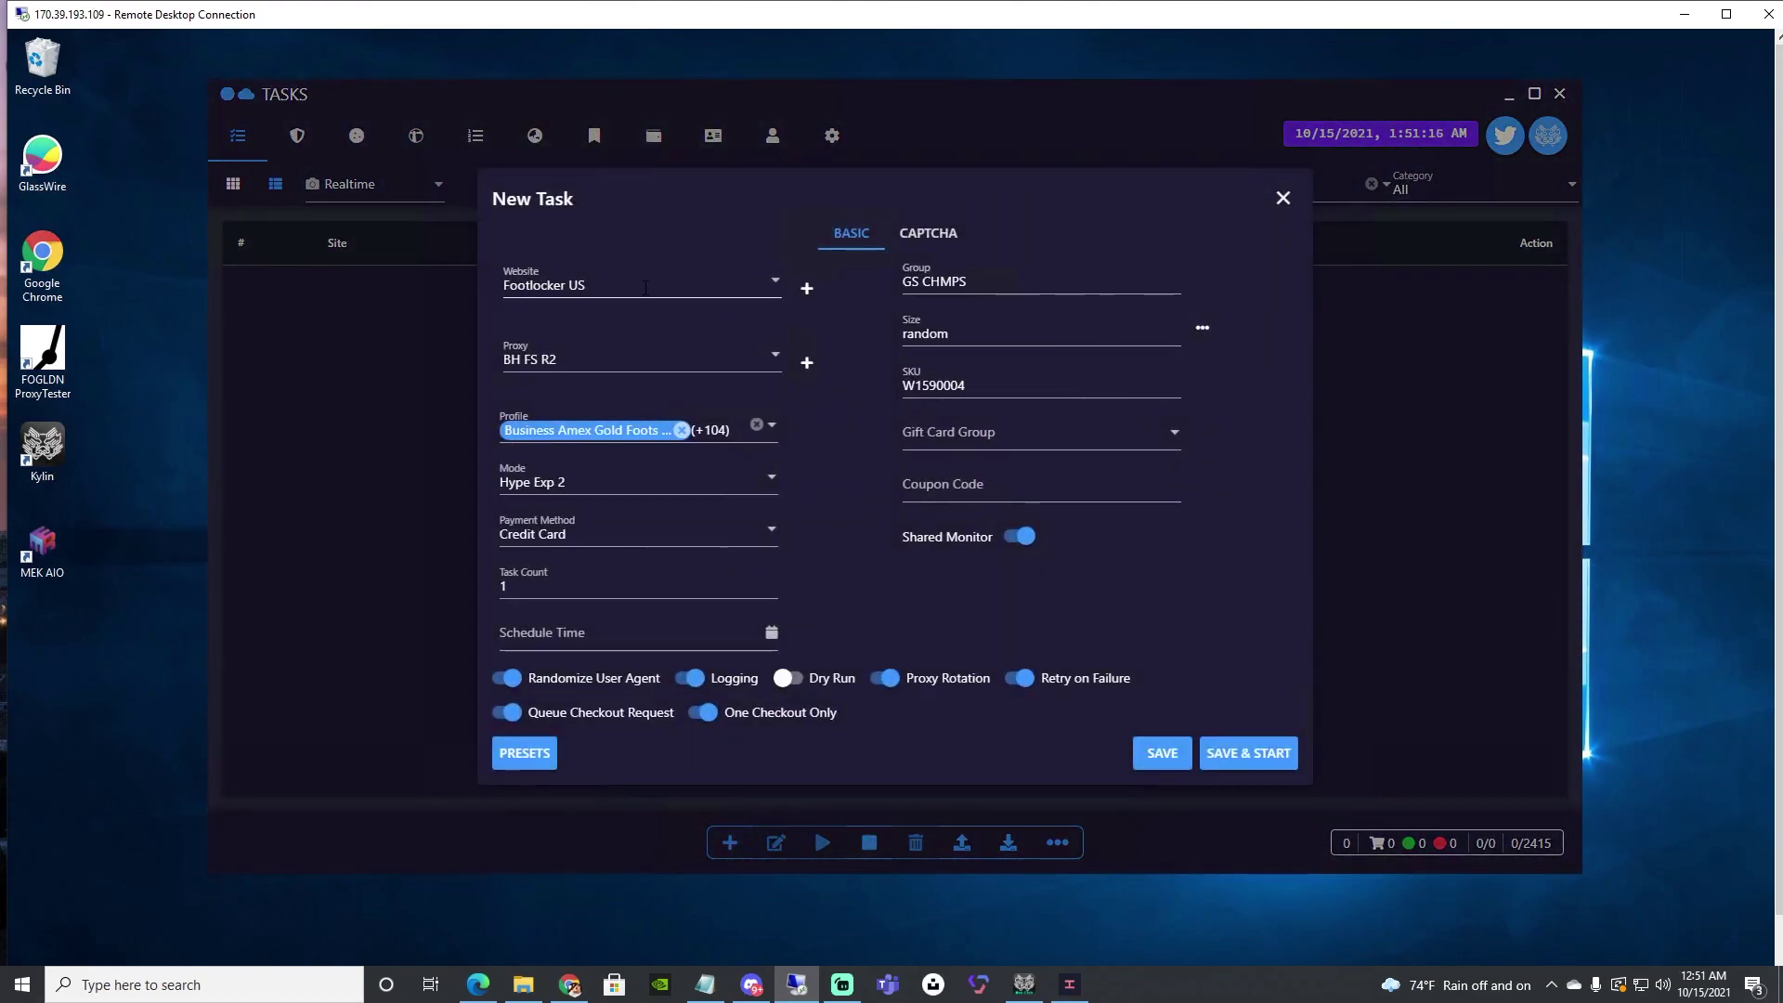
left_click(645, 288)
left_click(612, 402)
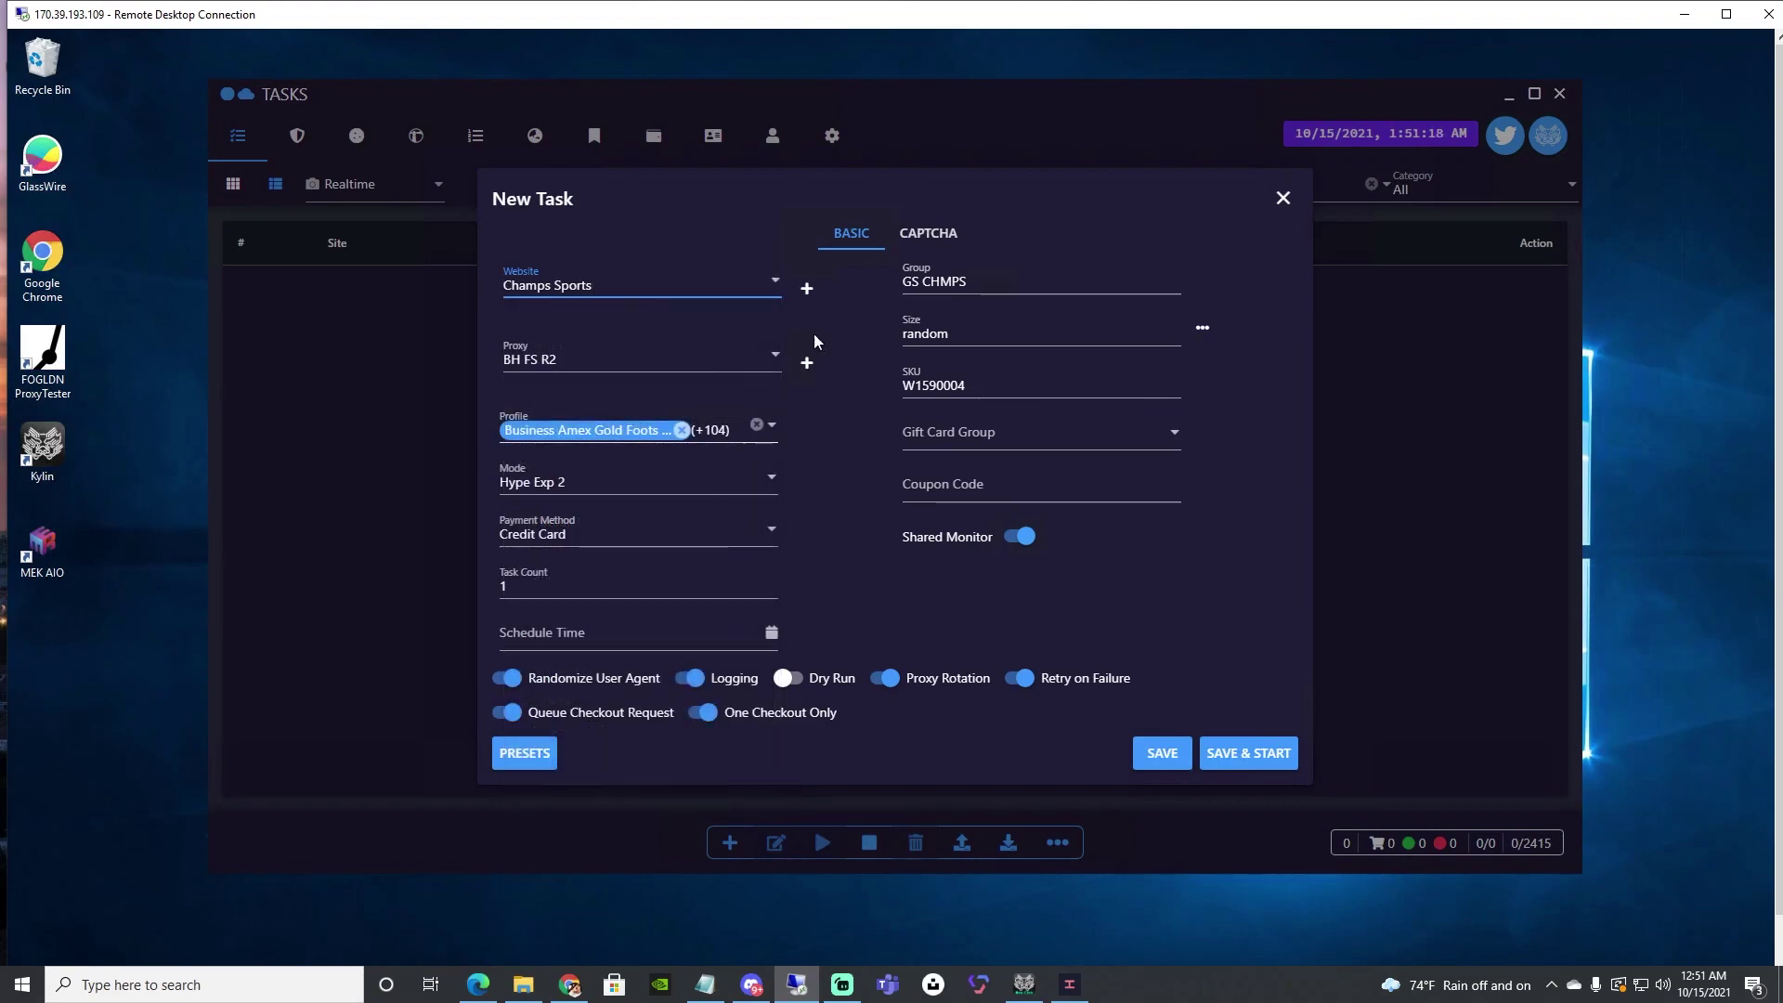
left_click(692, 357)
scroll(640, 464, "up", 2)
left_click(590, 529)
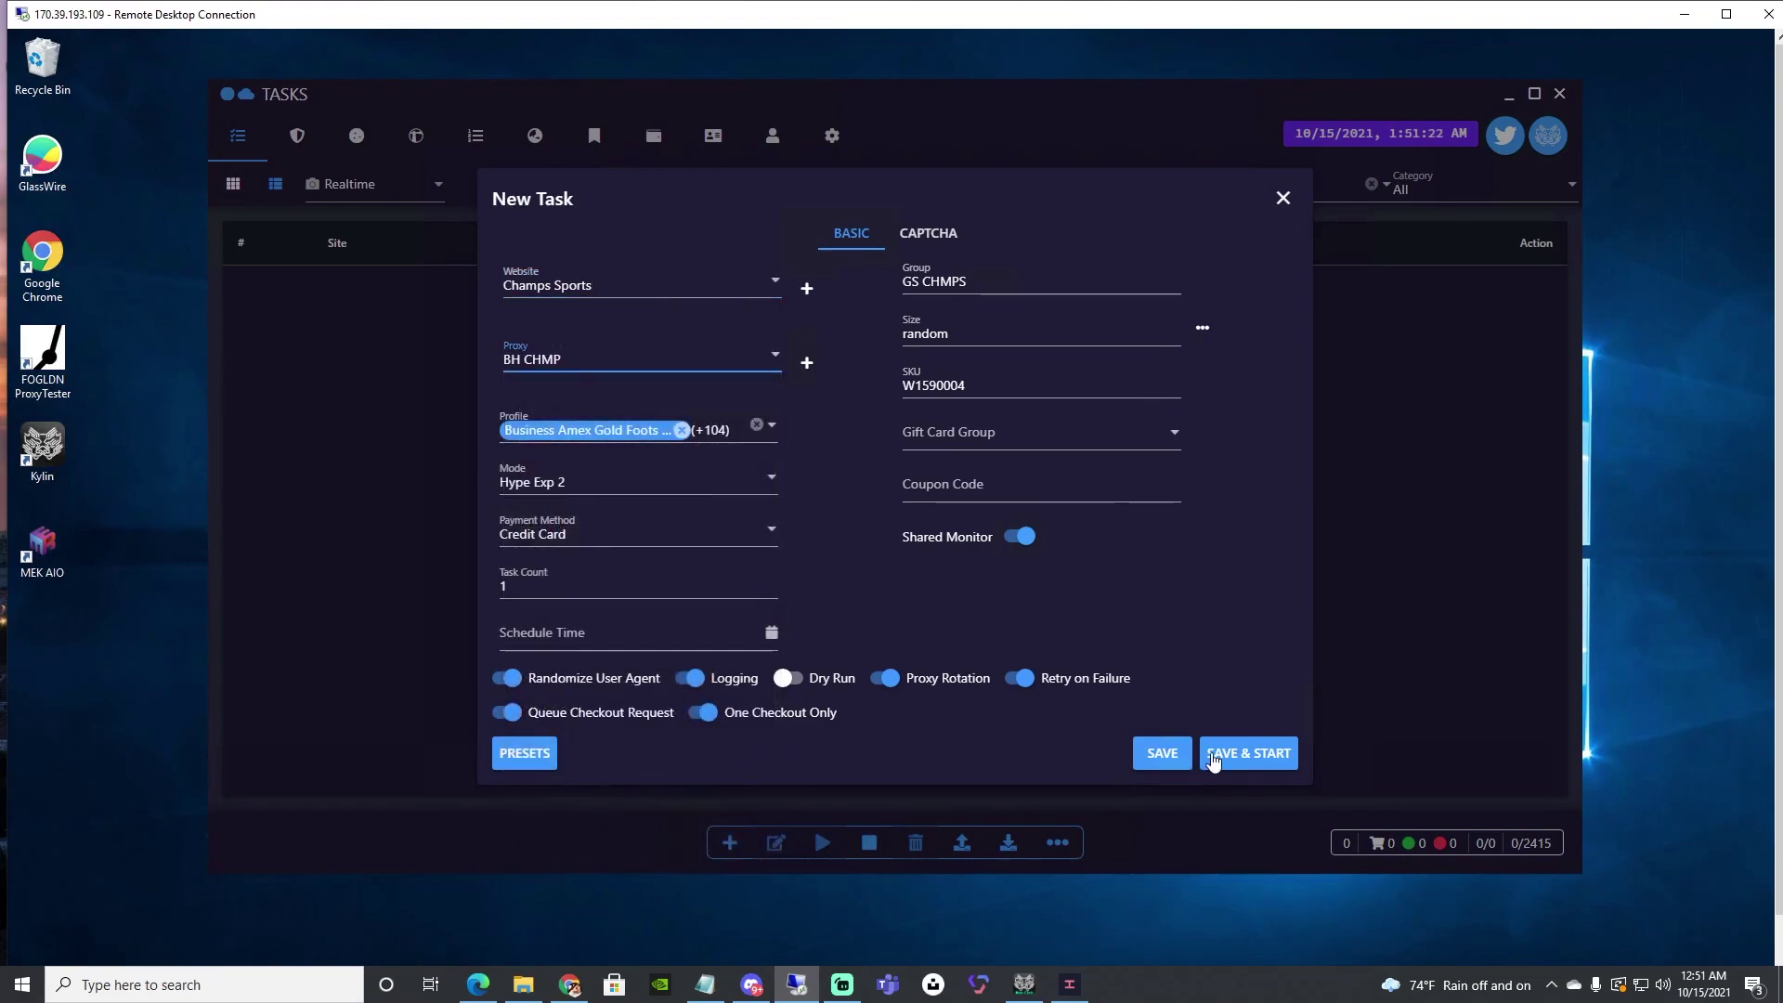
left_click(1158, 757)
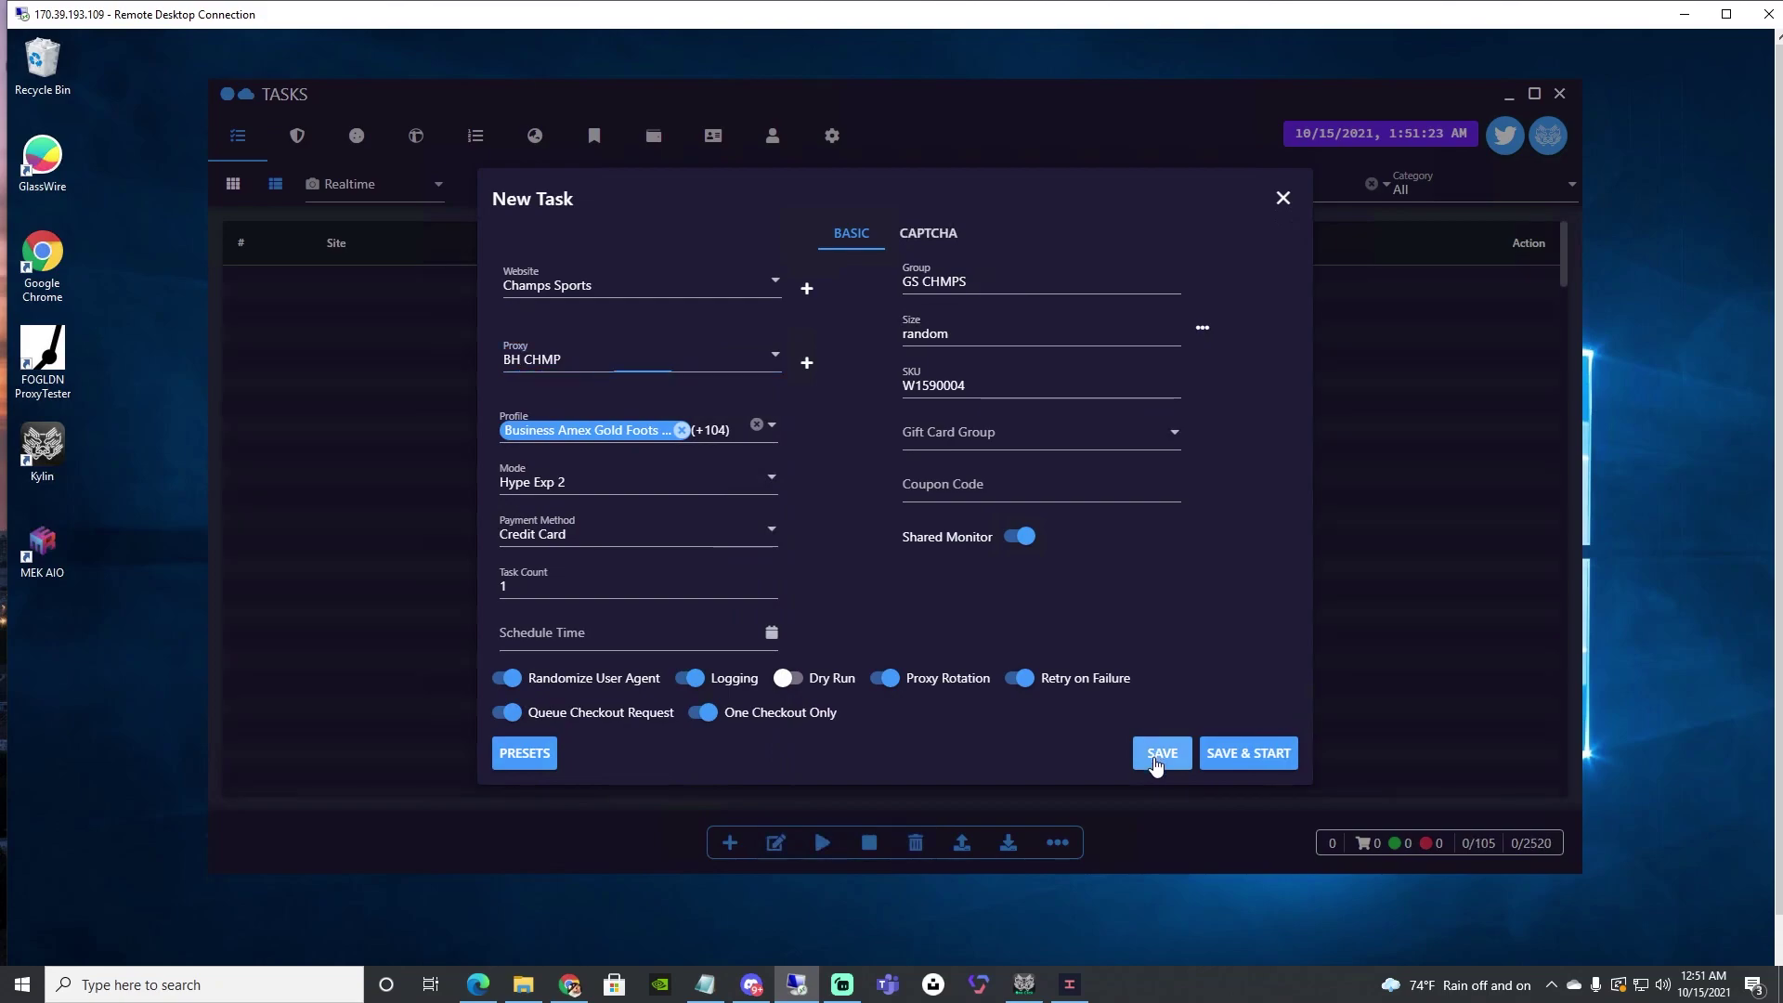
left_click(583, 365)
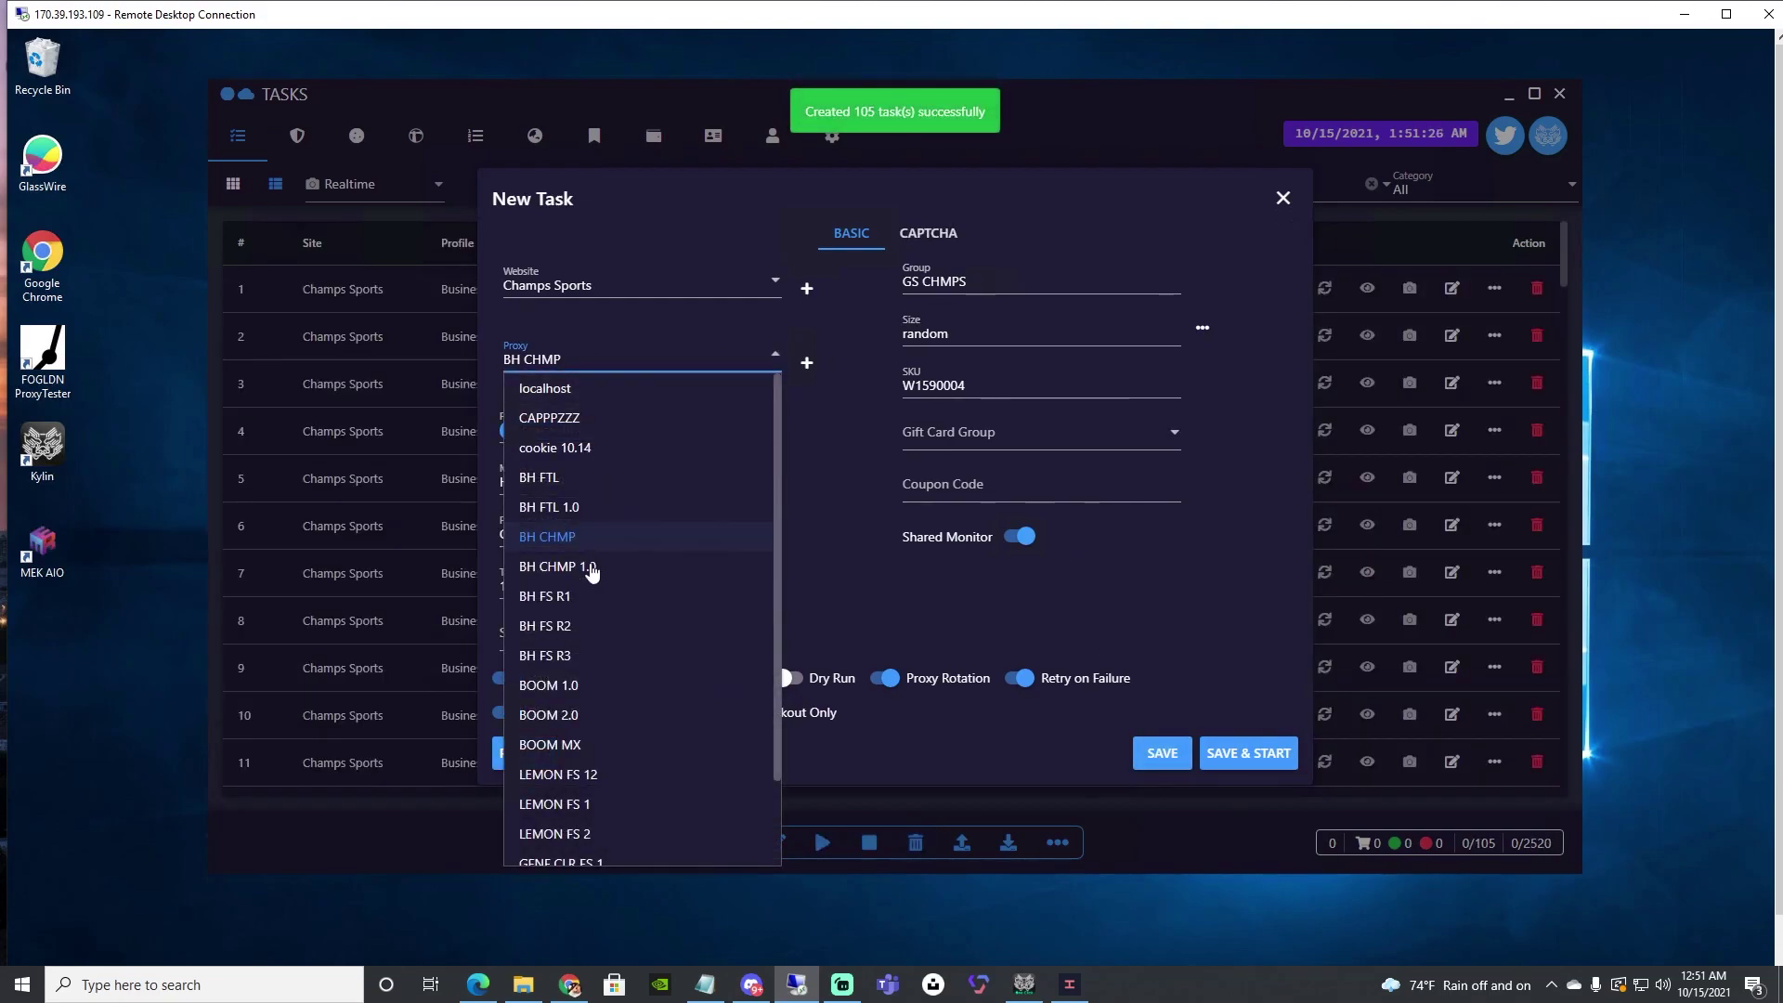